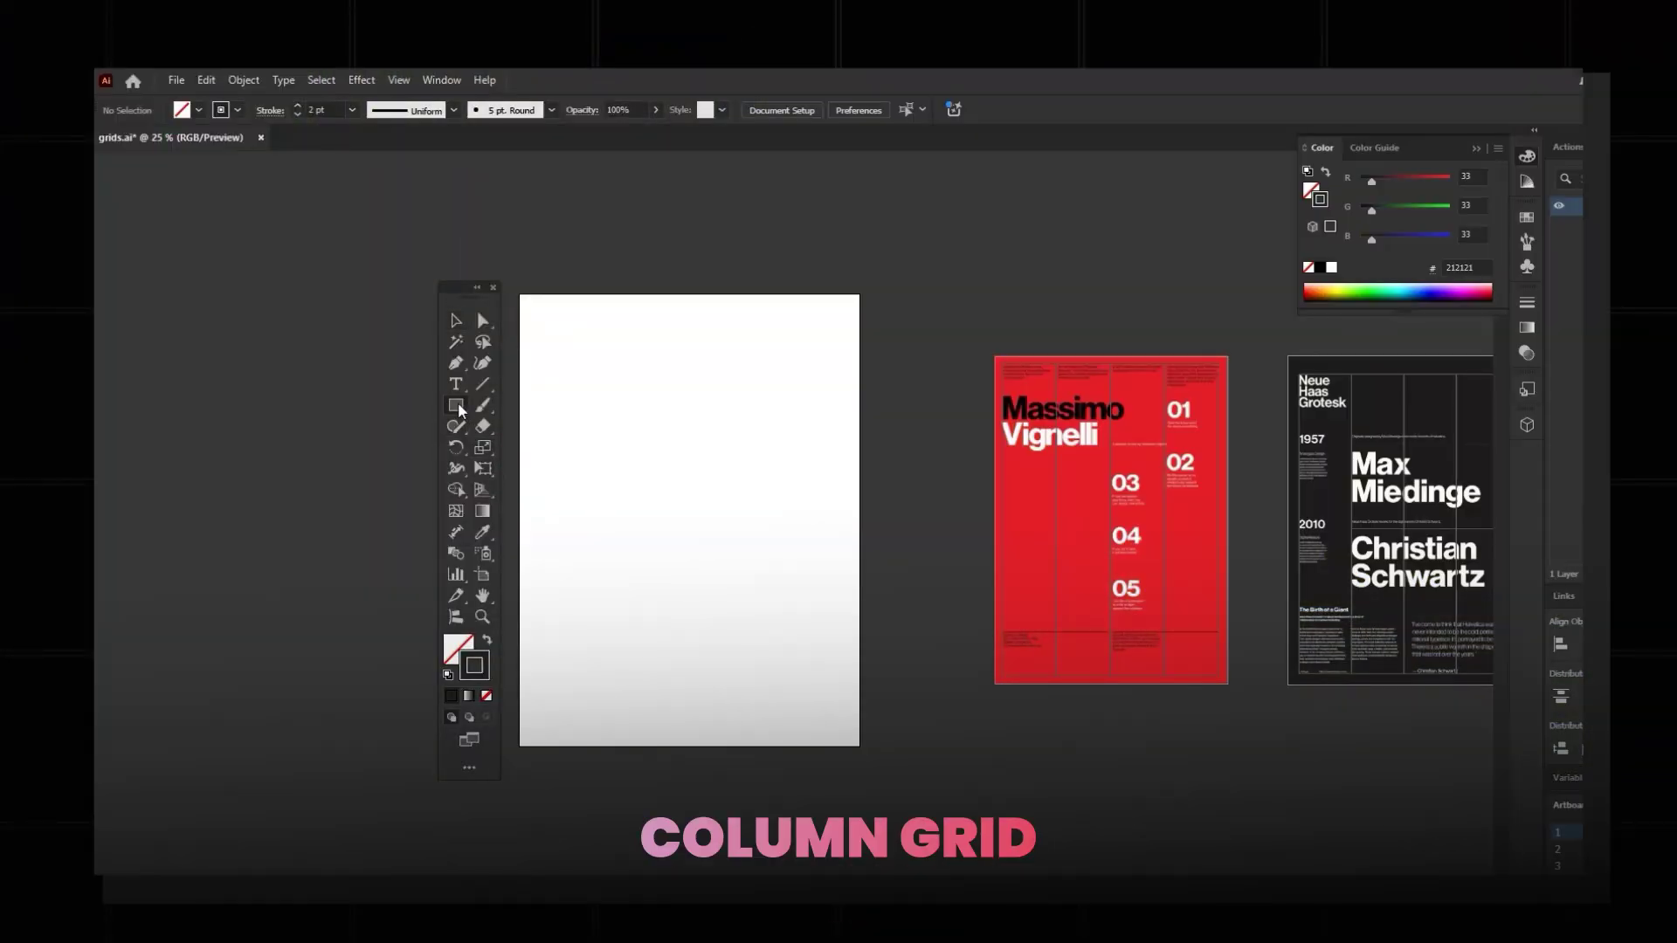
Draw a rectangle over the blank artboard and shrink it to an inset margin frame of about 996 × 1321 px.
click(456, 405)
drag(520, 296, 859, 747)
key(v)
drag(959, 221, 758, 449)
mouse_move(857, 295)
mouse_down()
mouse_move(873, 288)
mouse_move(846, 311)
mouse_up()
click(884, 253)
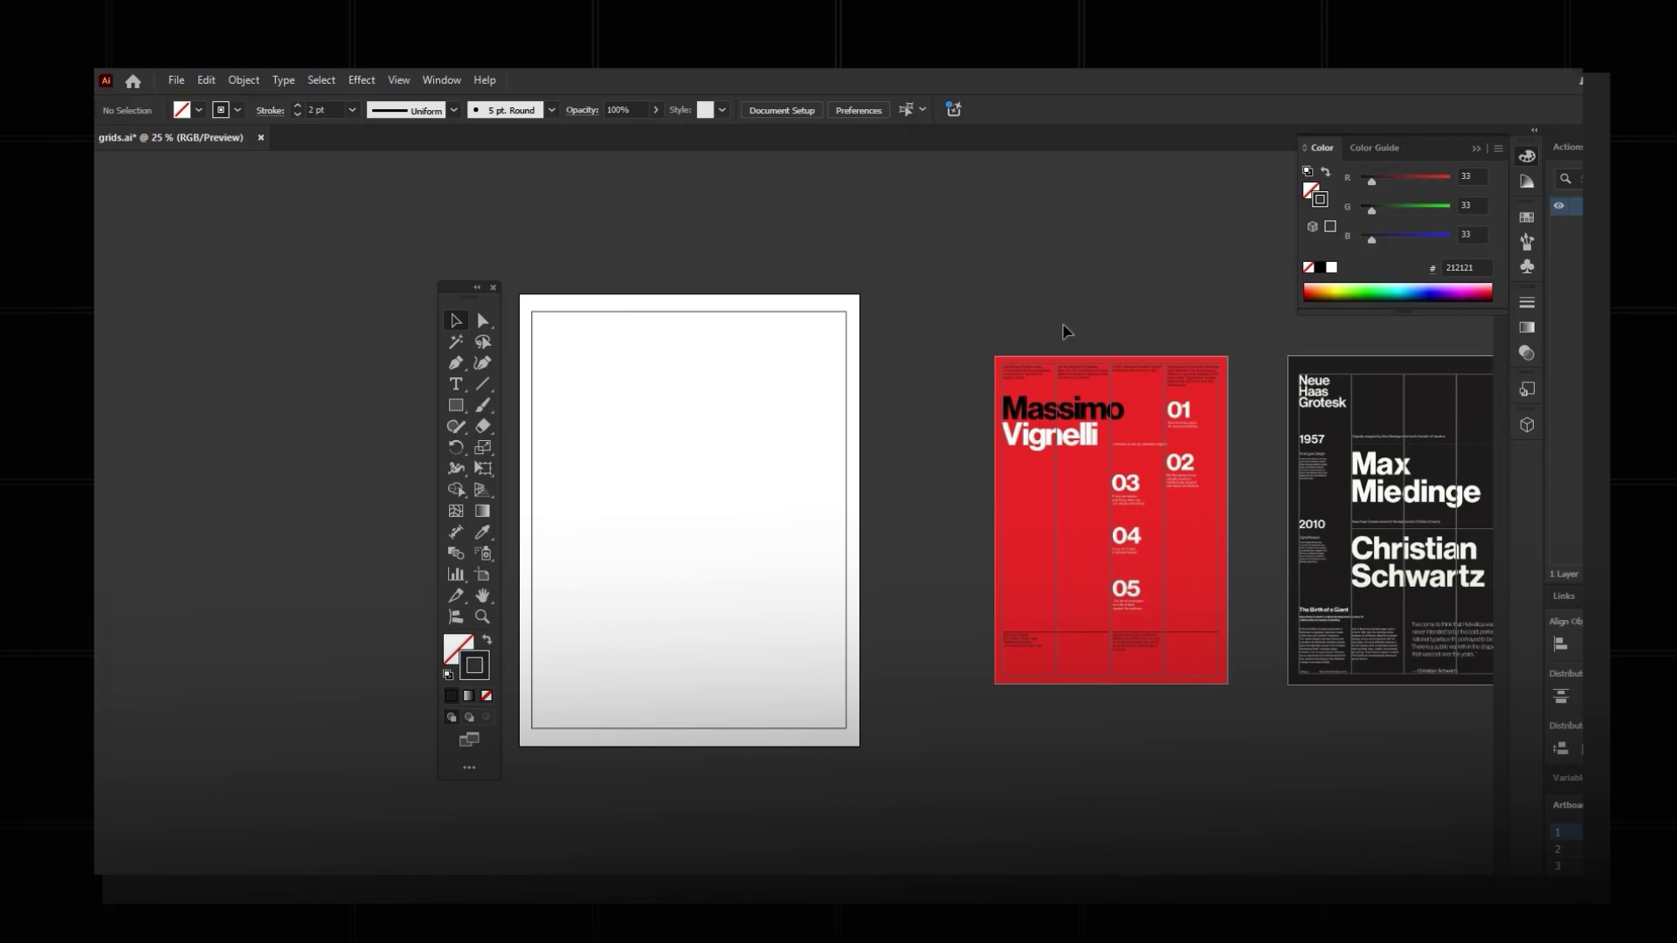
click(846, 405)
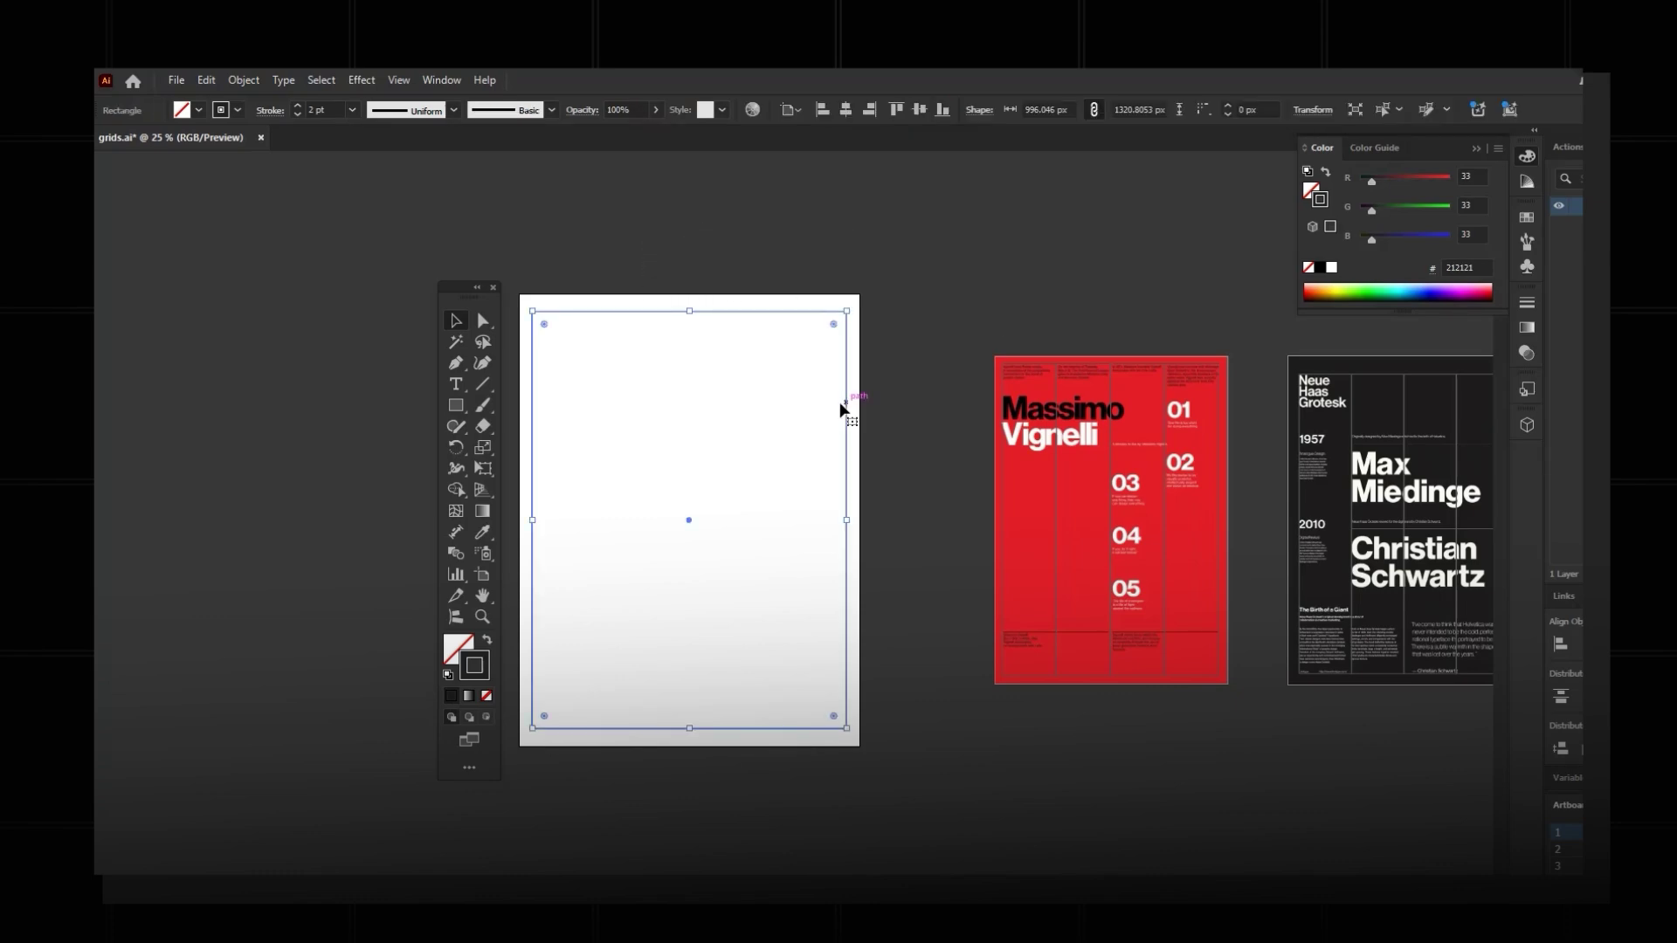
click(244, 79)
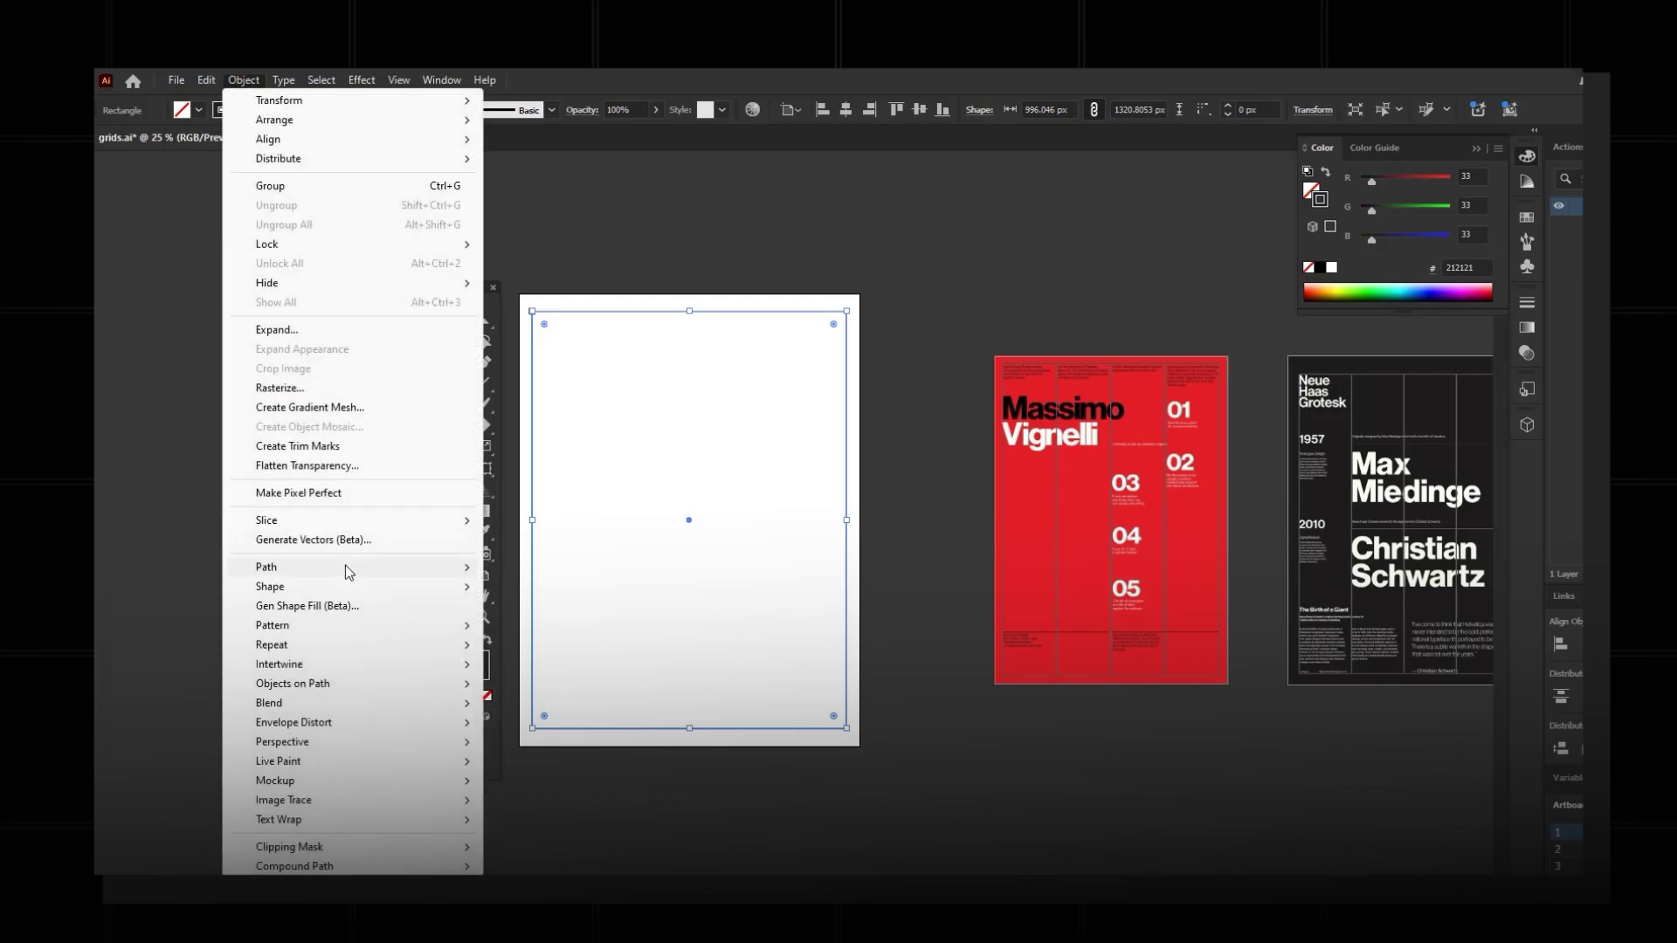
Start Split Into Grid on the frame with 5 columns and Preview on.
mouse_move(345, 565)
click(568, 787)
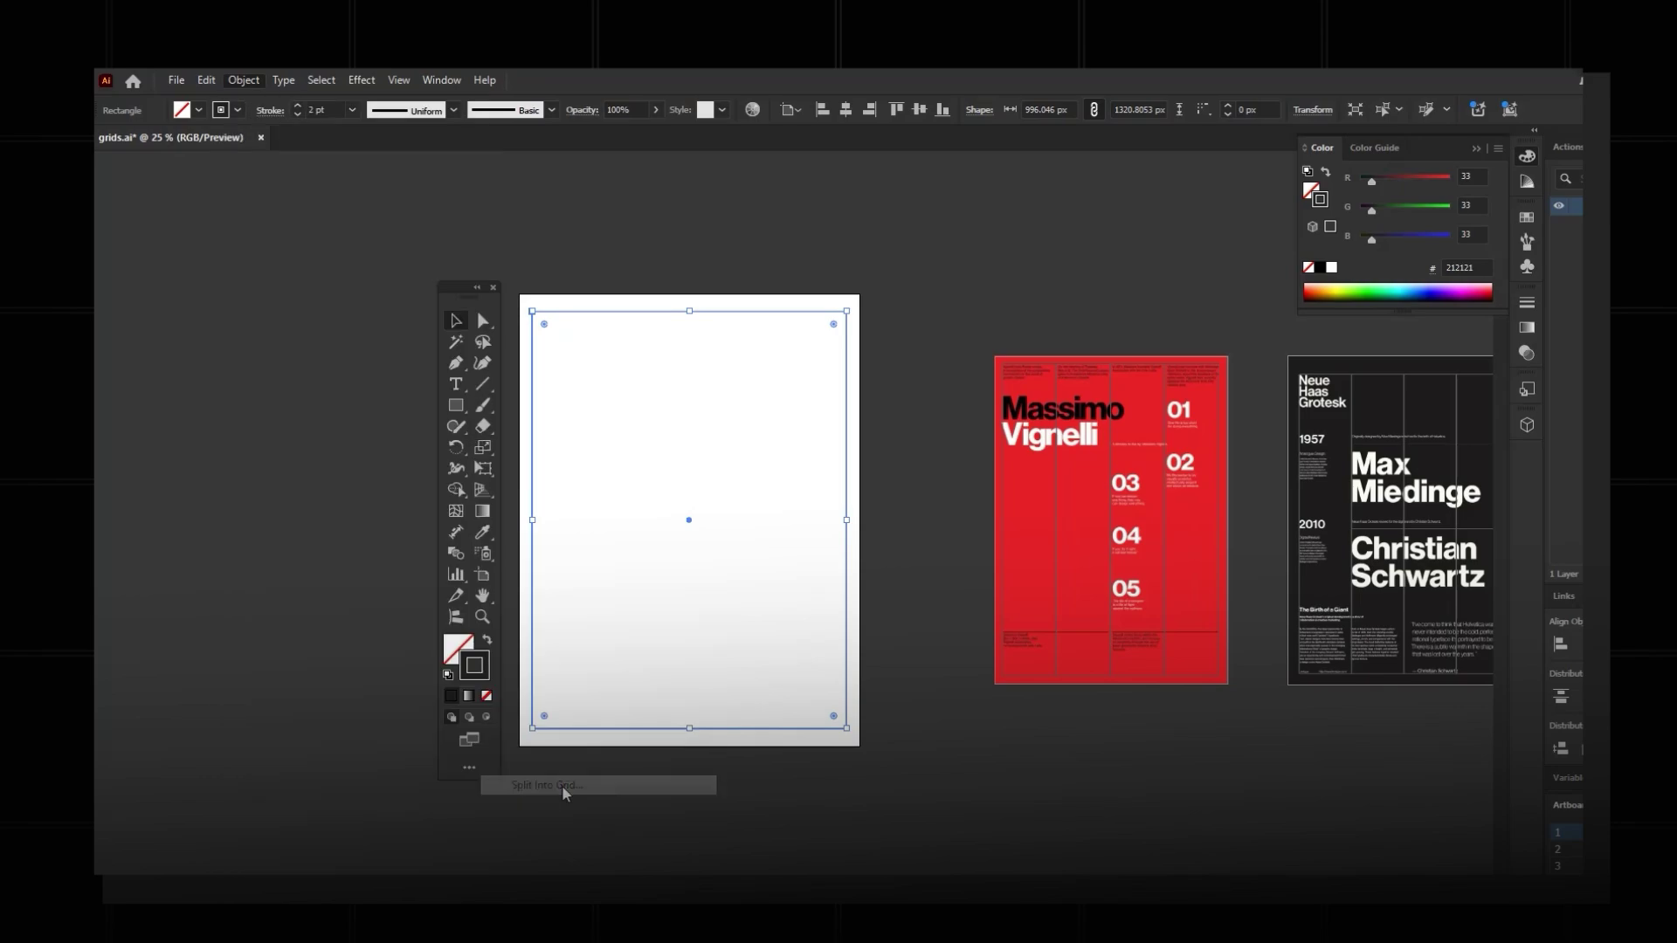
drag(1085, 379, 1092, 322)
click(1168, 373)
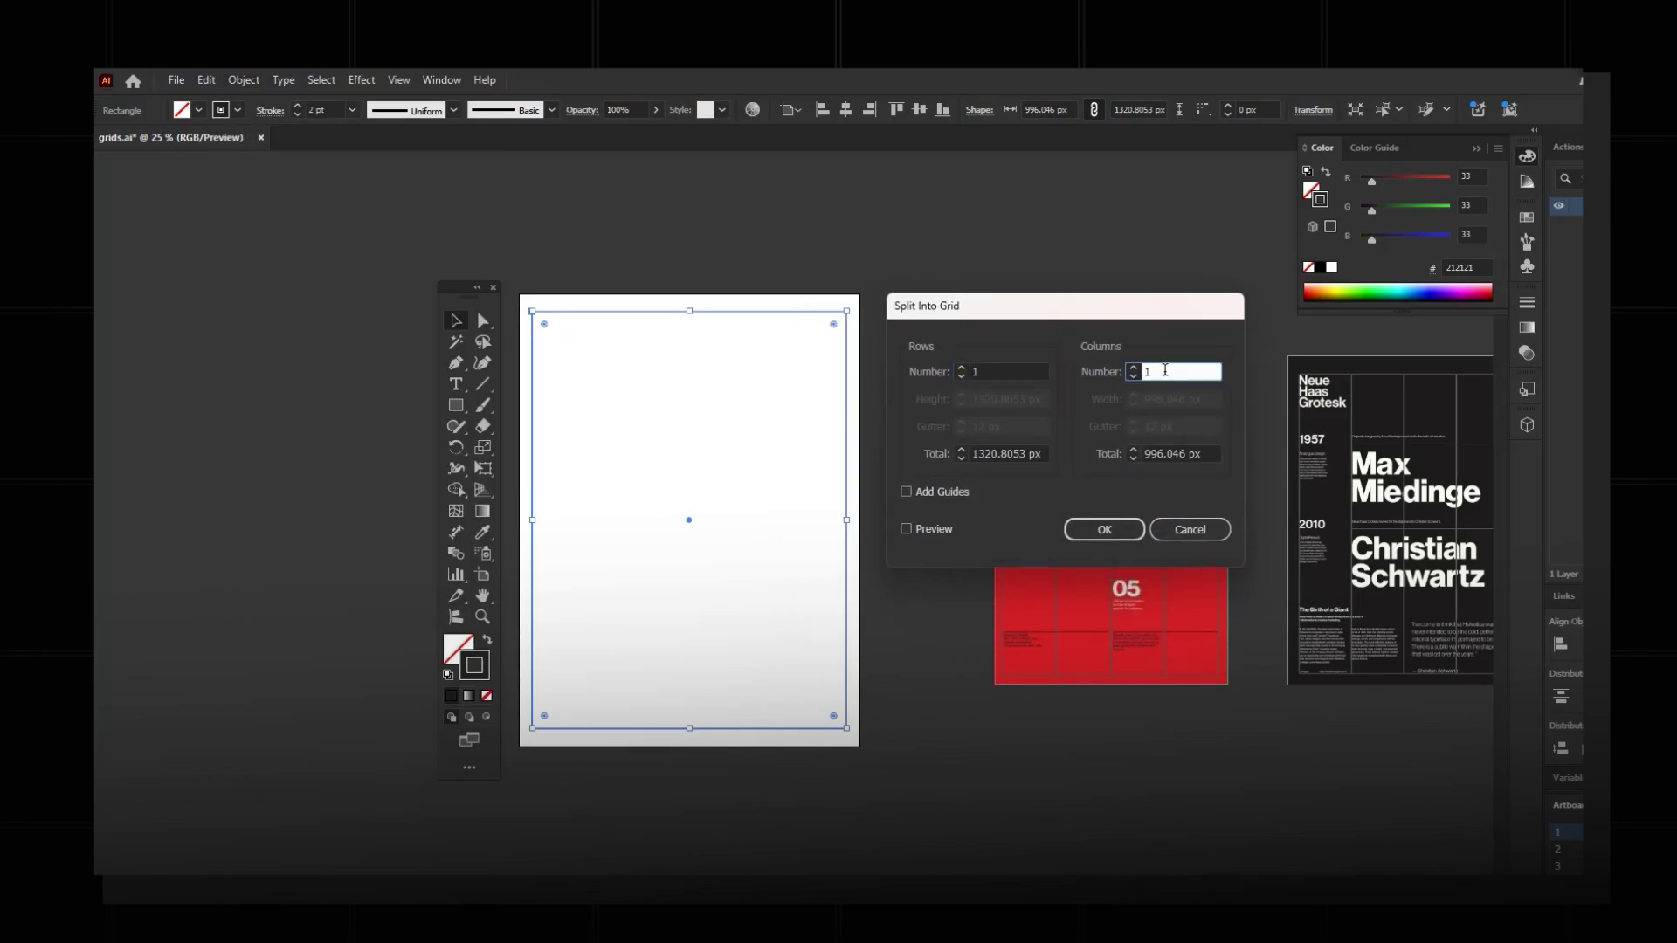
text(5)
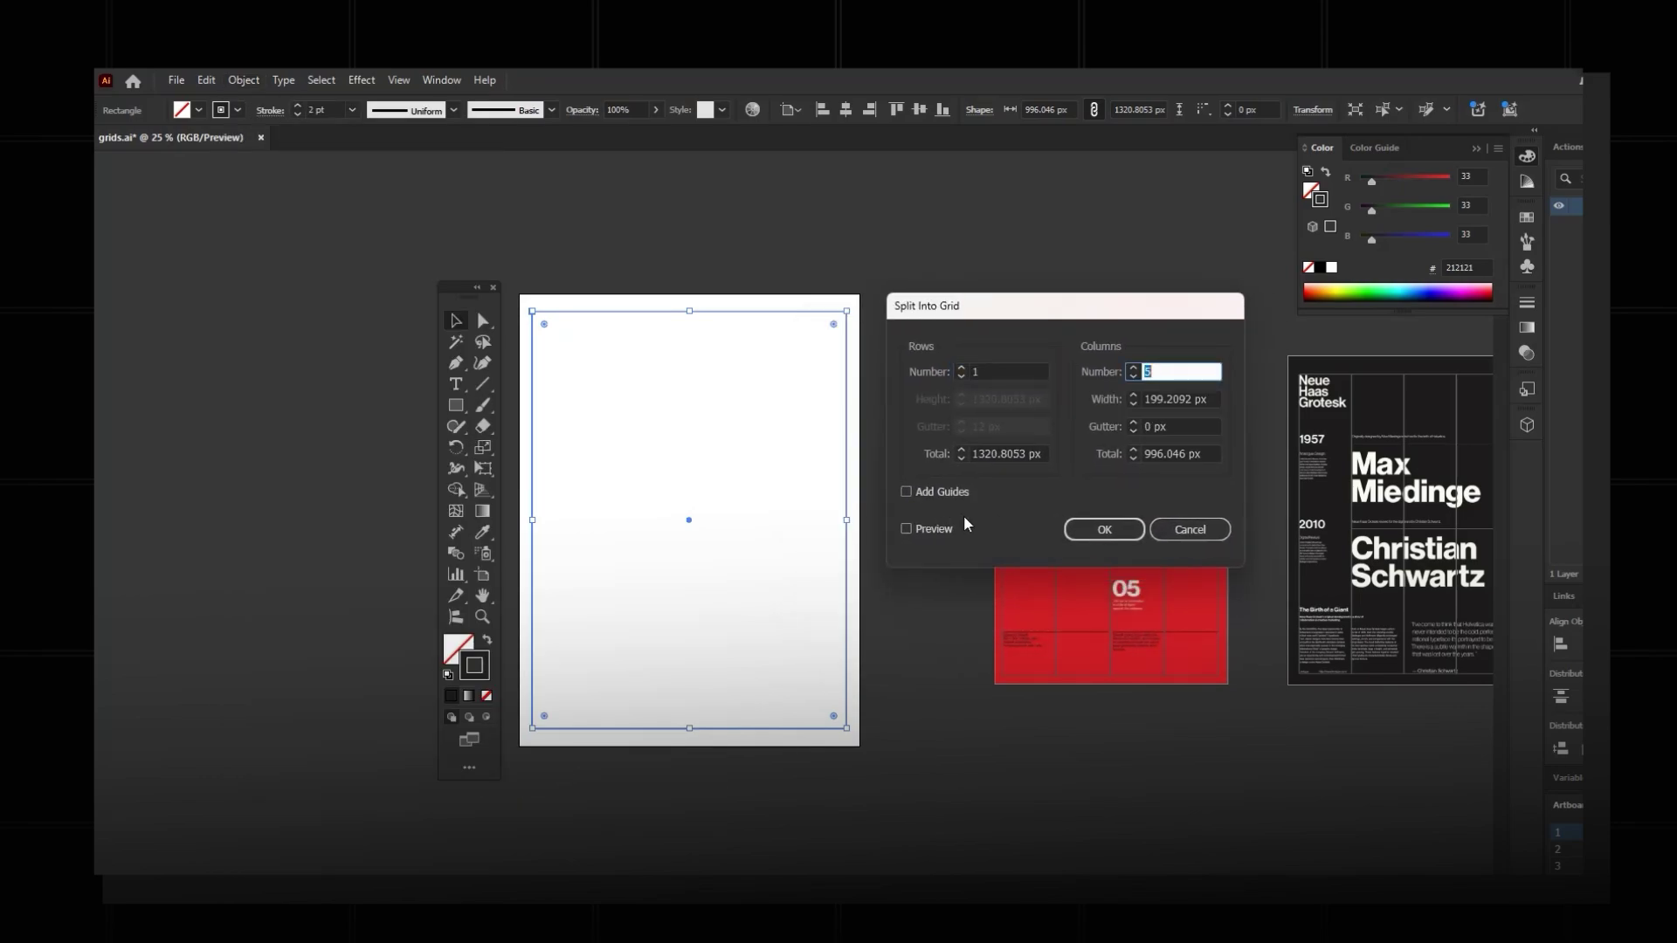
click(906, 529)
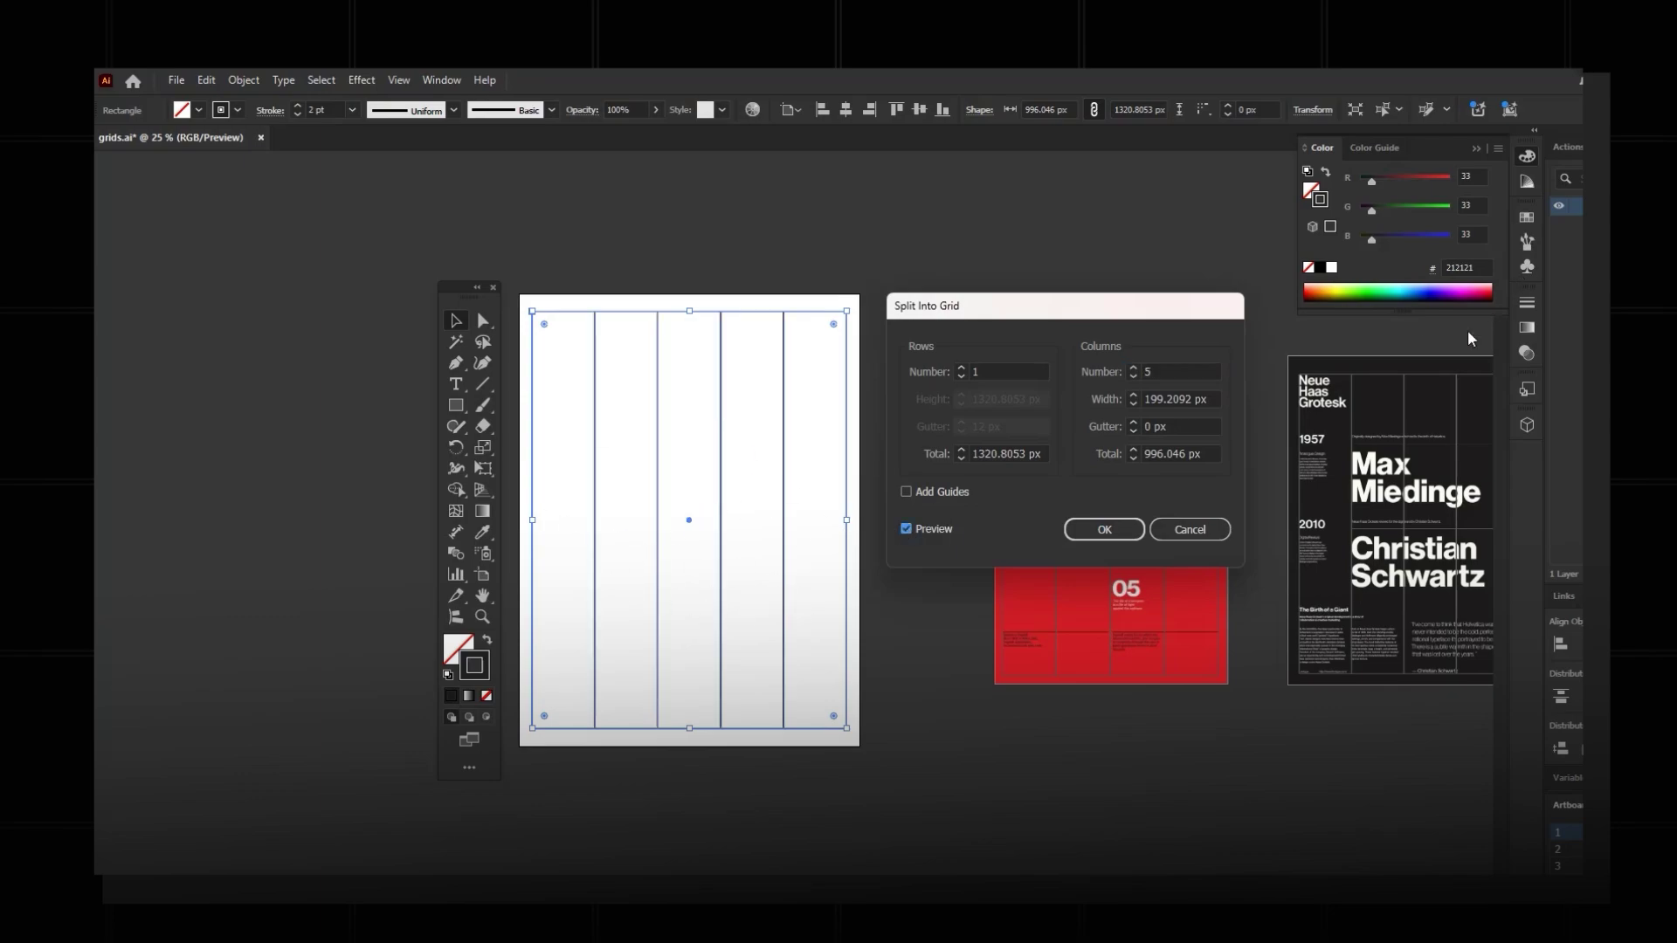
Try 6 and 7 columns, return to 5, and raise the column gutter to 14 px.
click(1125, 372)
key(Up)
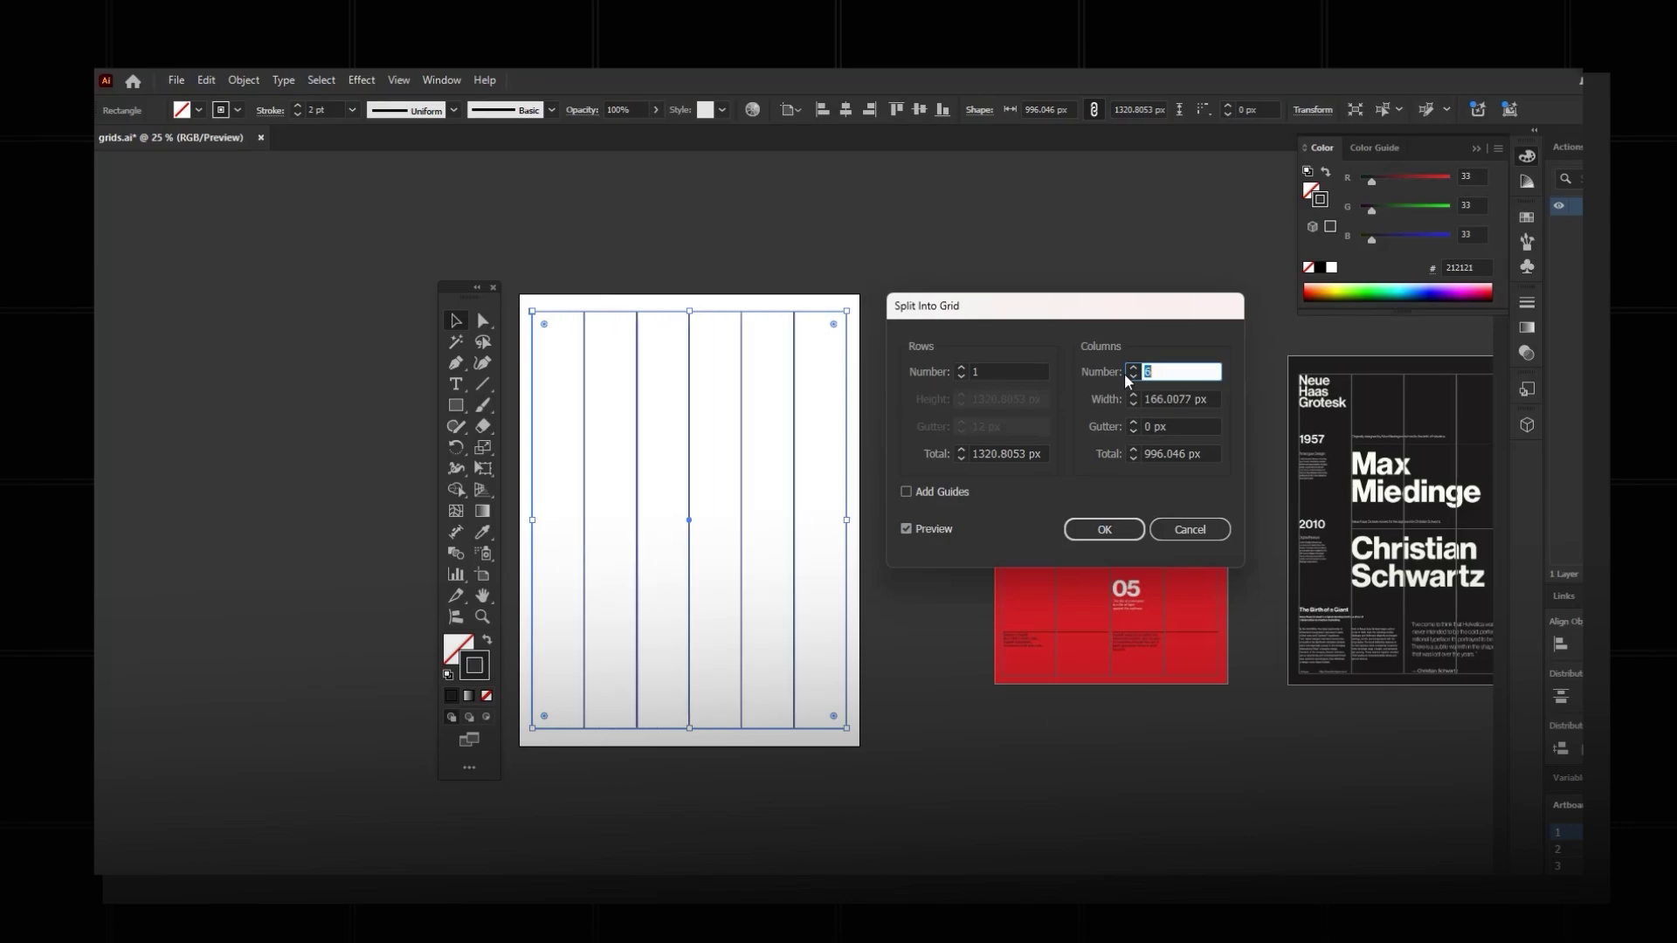
key(Up)
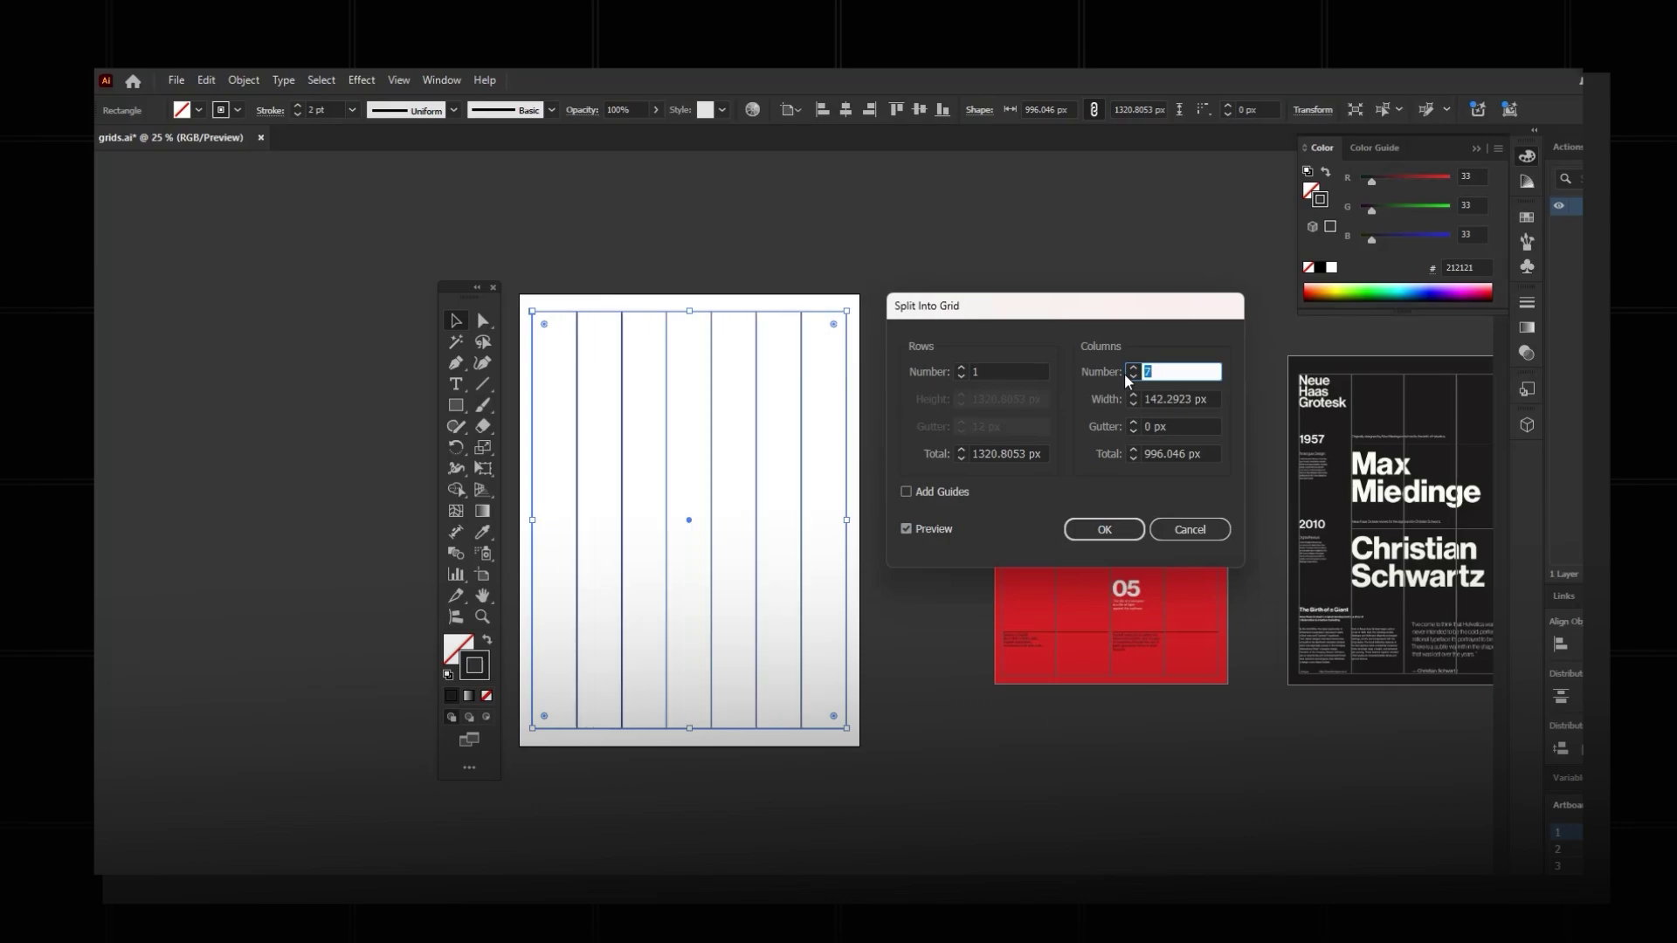
key(Down)
key(Down)
click(1192, 431)
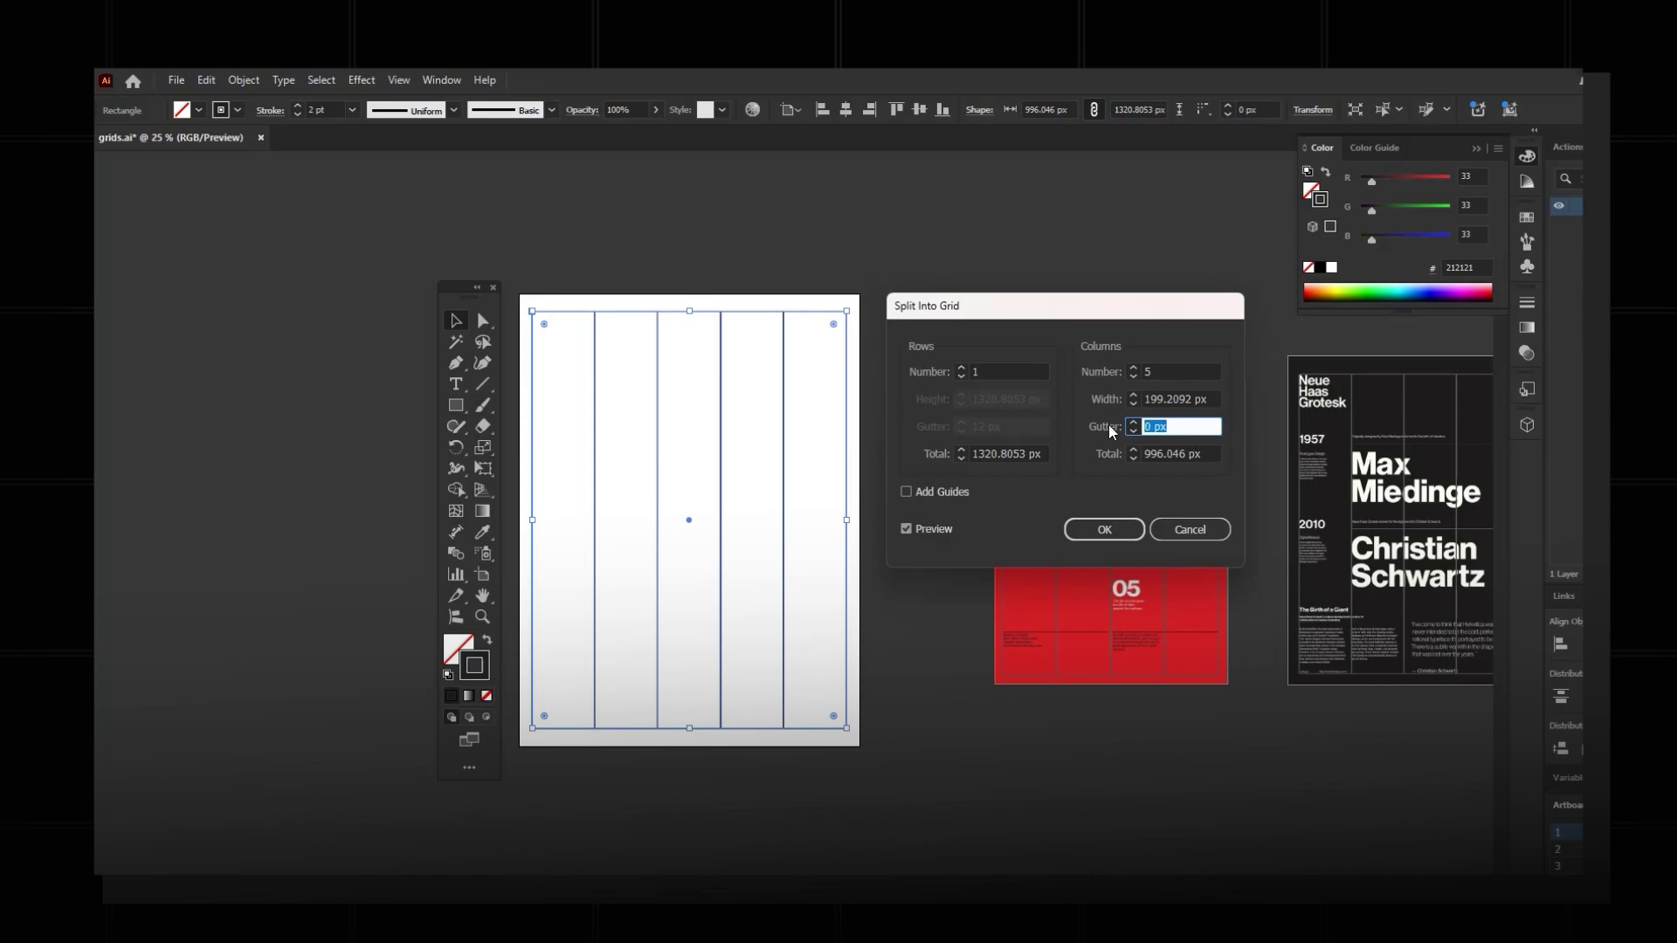
key(Up)
key(Up)
key(Up)
key(Up)
key(Up)
key(Up)
key(Up)
key(Up)
key(Up)
key(Up)
key(Up)
key(Up)
key(Up)
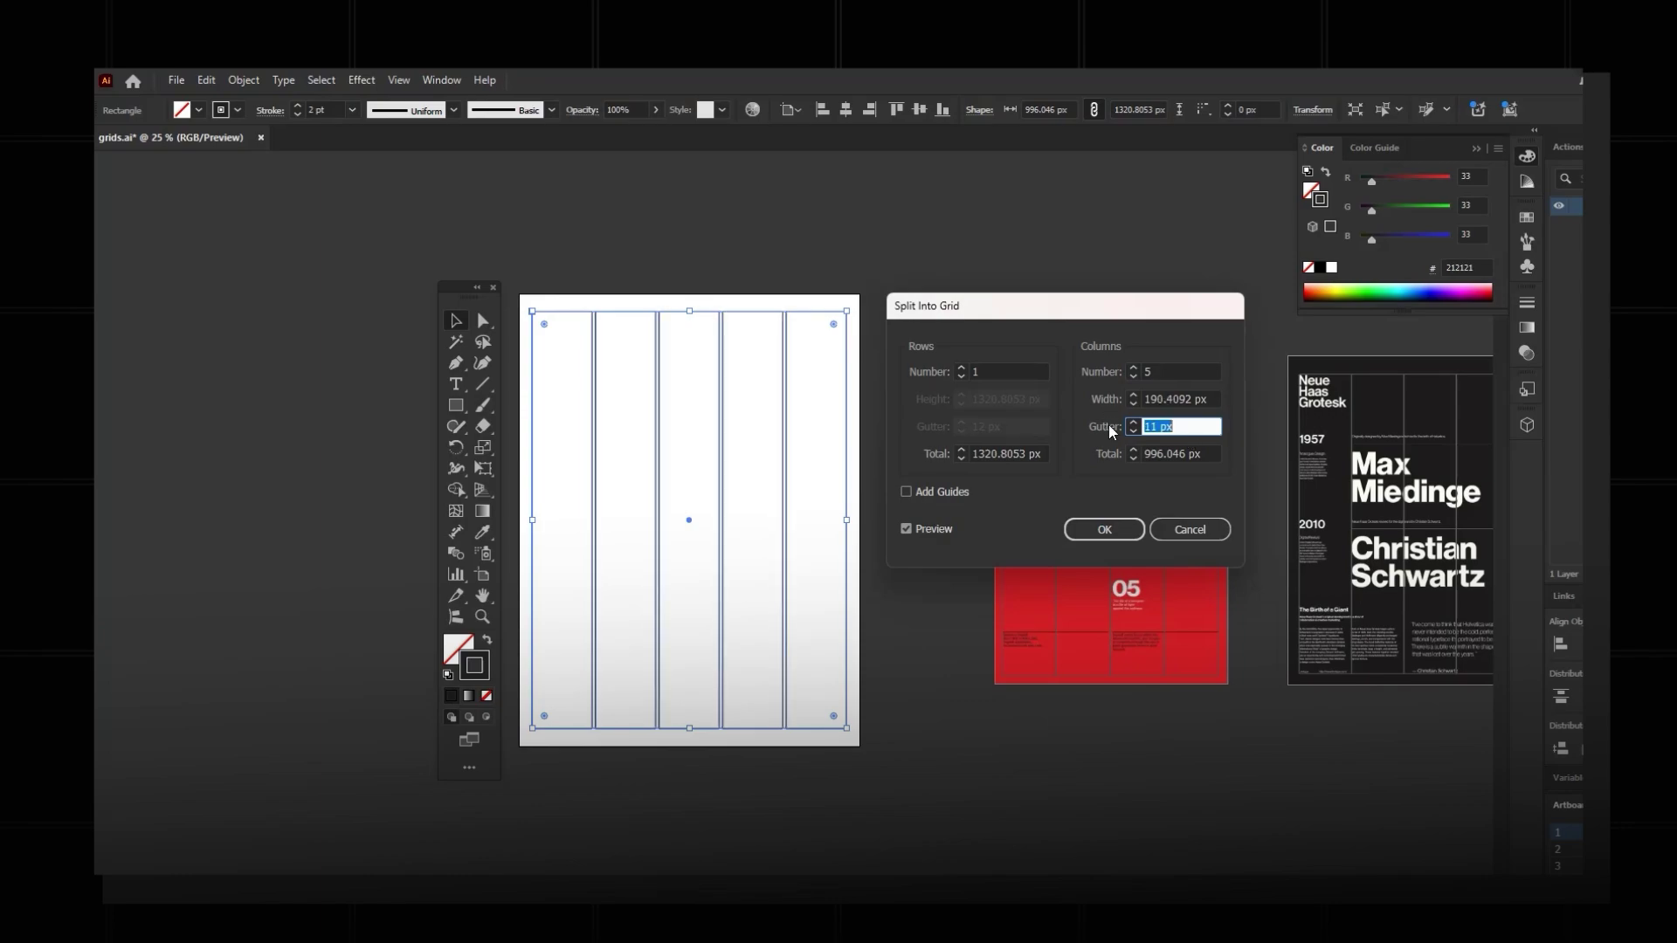
key(Up)
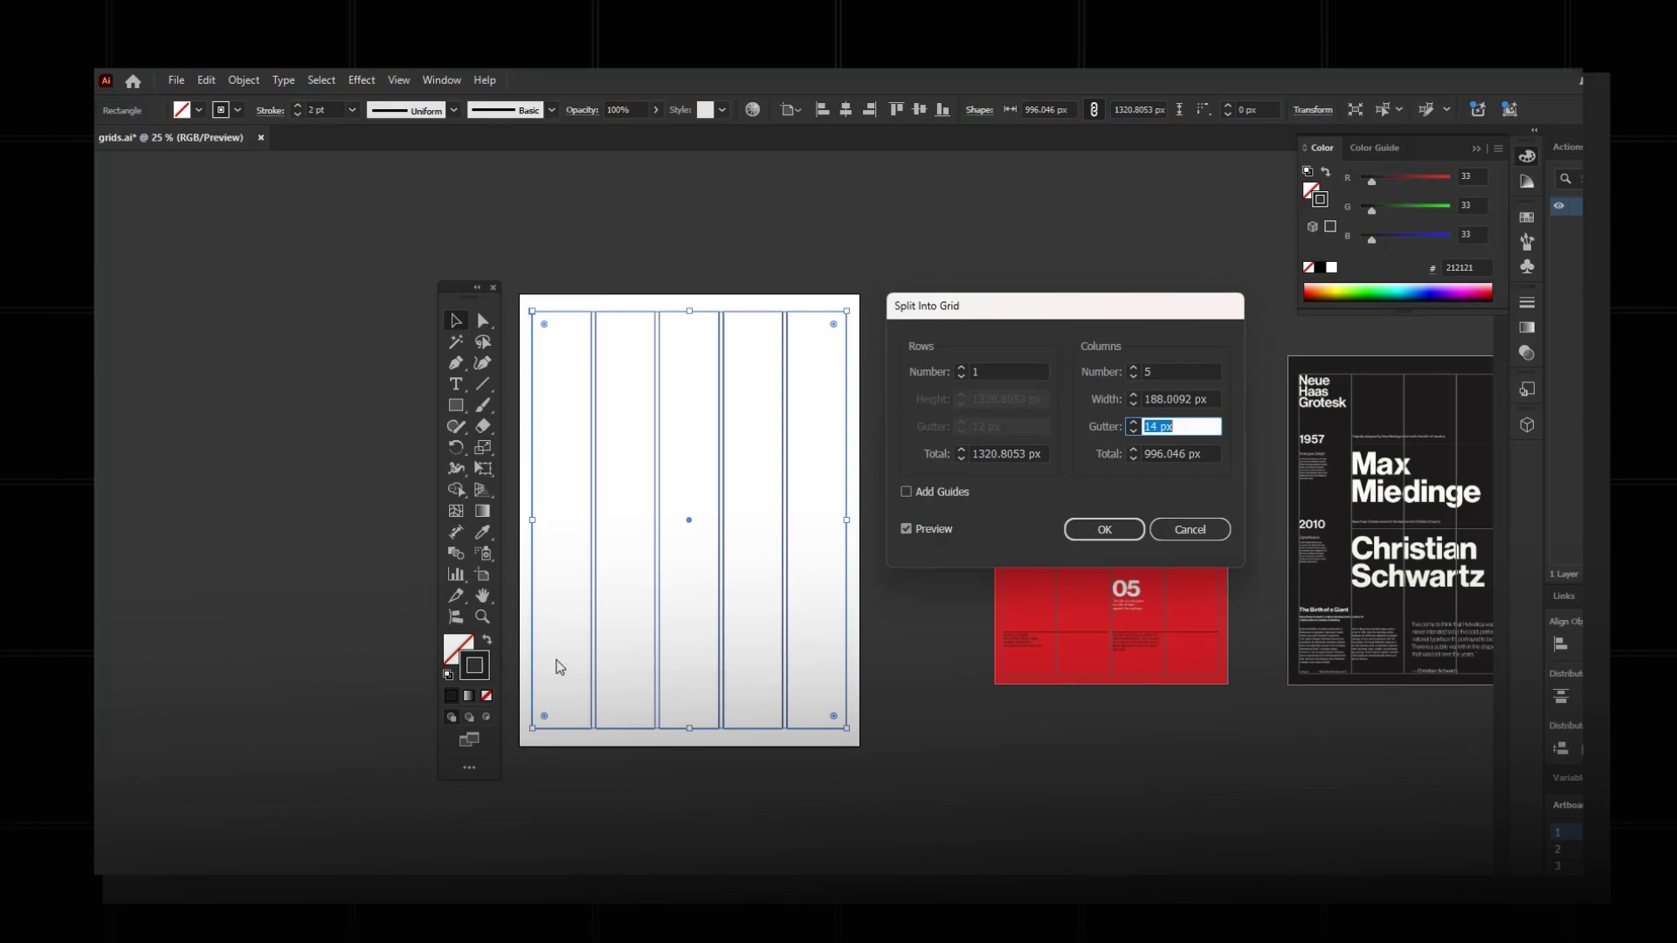
key(End)
Apply the five-column split and convert the column rectangles into guides.
click(1105, 531)
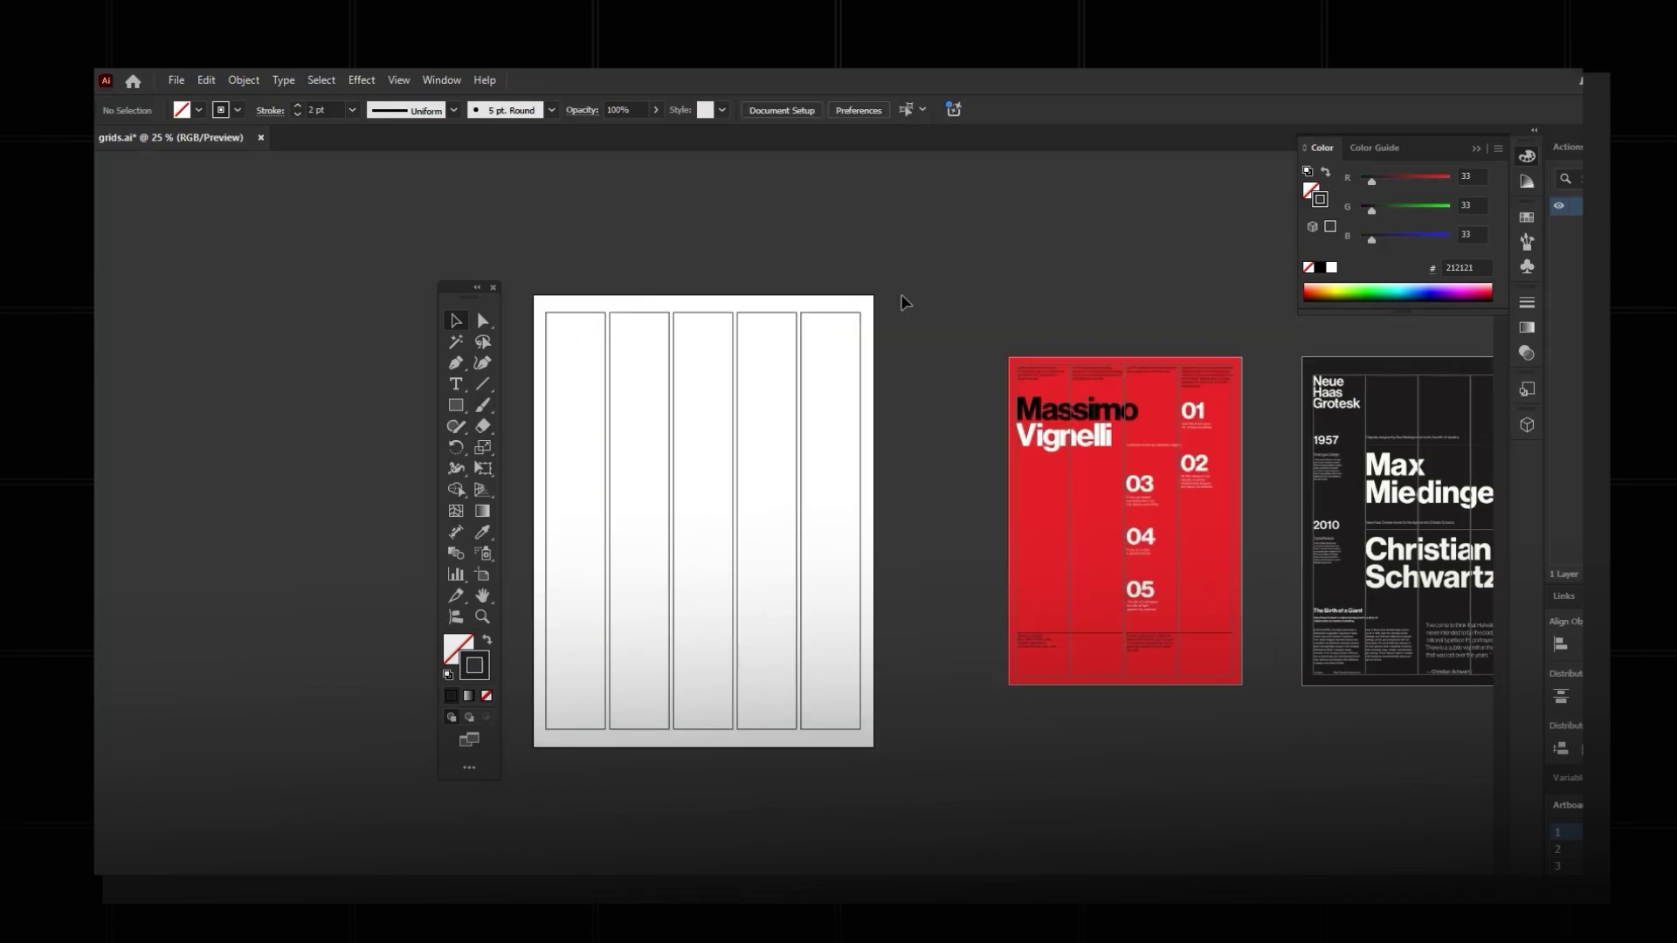
drag(902, 297, 580, 779)
drag(898, 253, 545, 755)
click(401, 74)
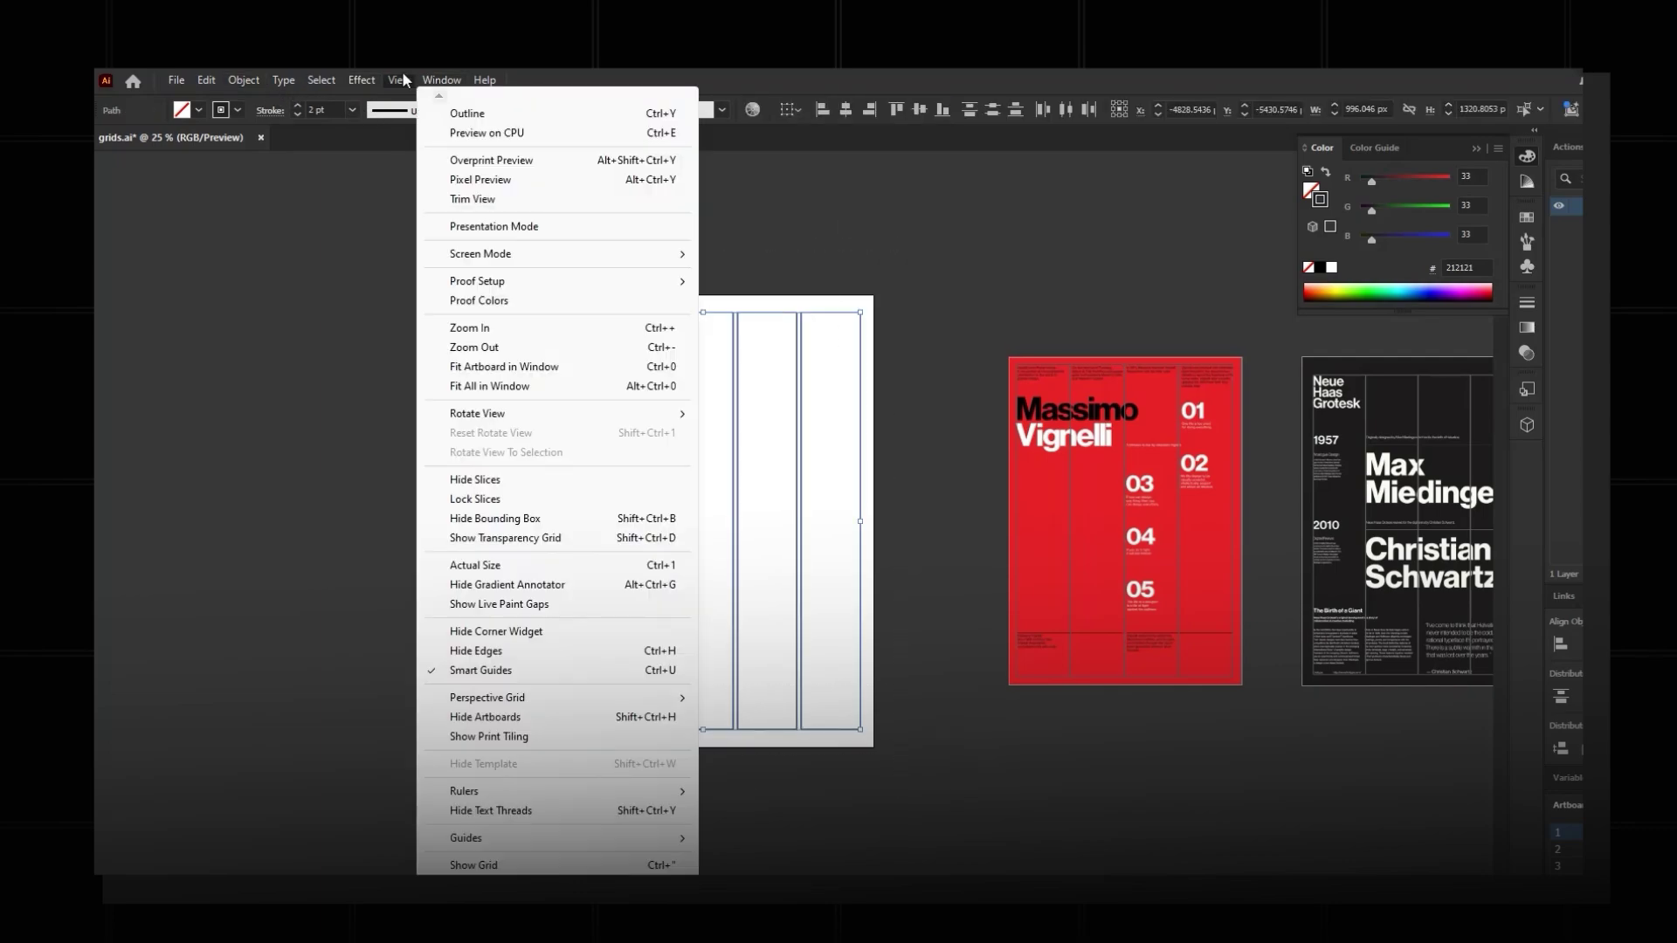
mouse_move(574, 837)
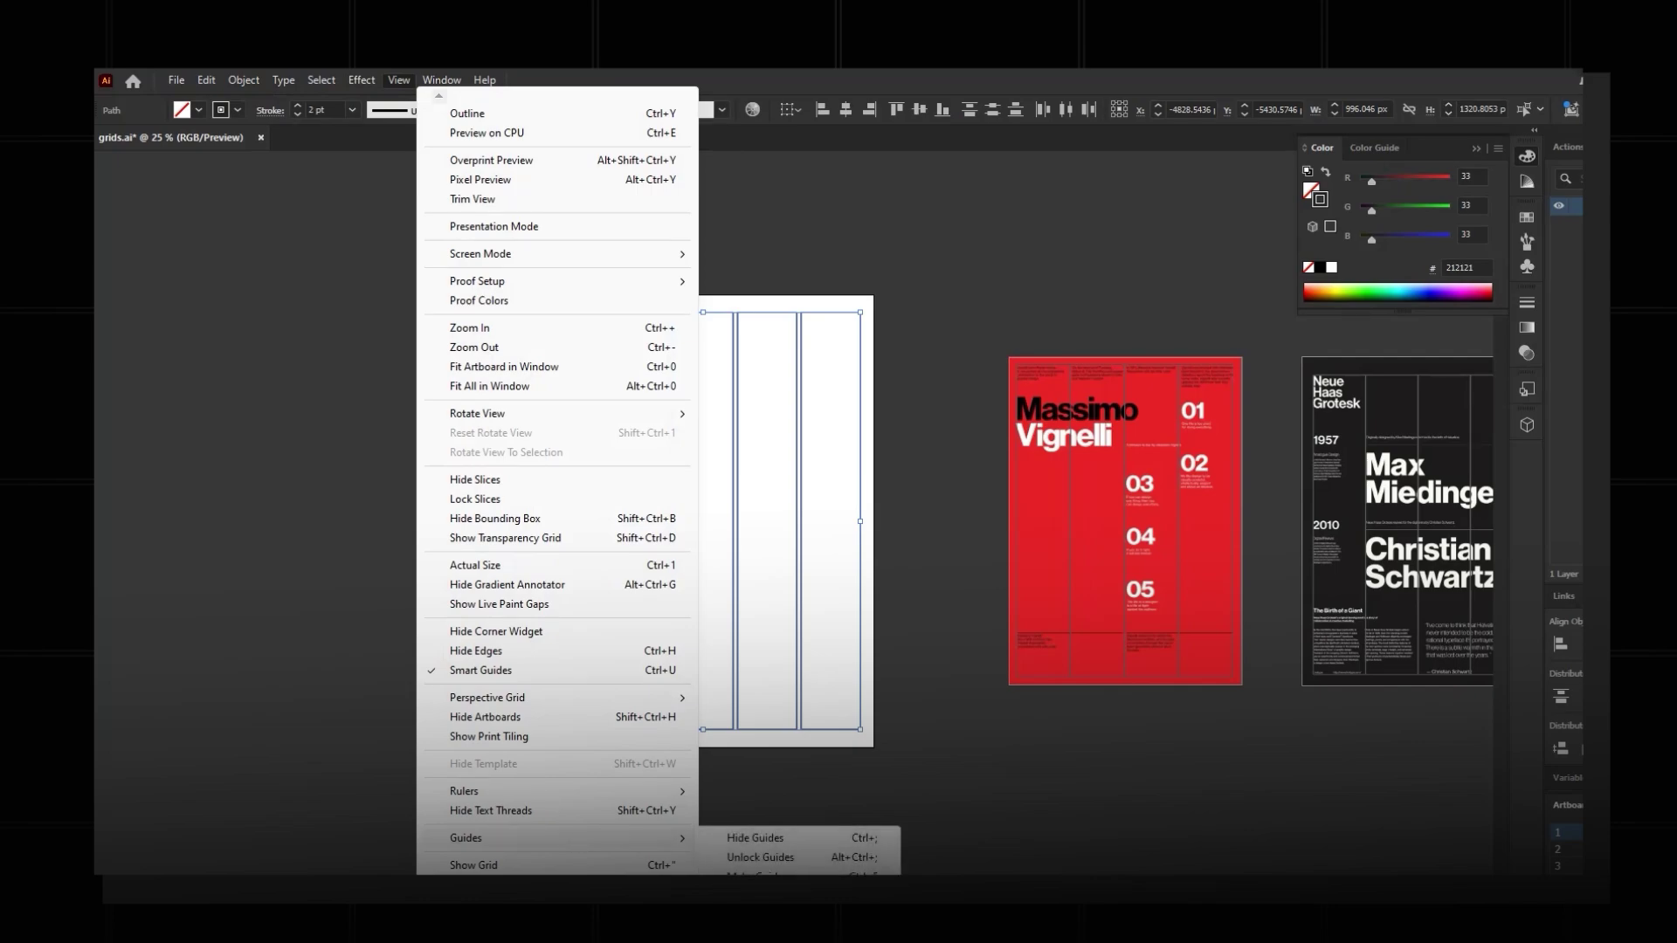
click(760, 875)
Test-select the new column guides, zooming out to see the whole artboard.
drag(810, 616, 651, 799)
scroll(629, 395, up, 1)
drag(623, 358, 524, 455)
drag(751, 467, 661, 513)
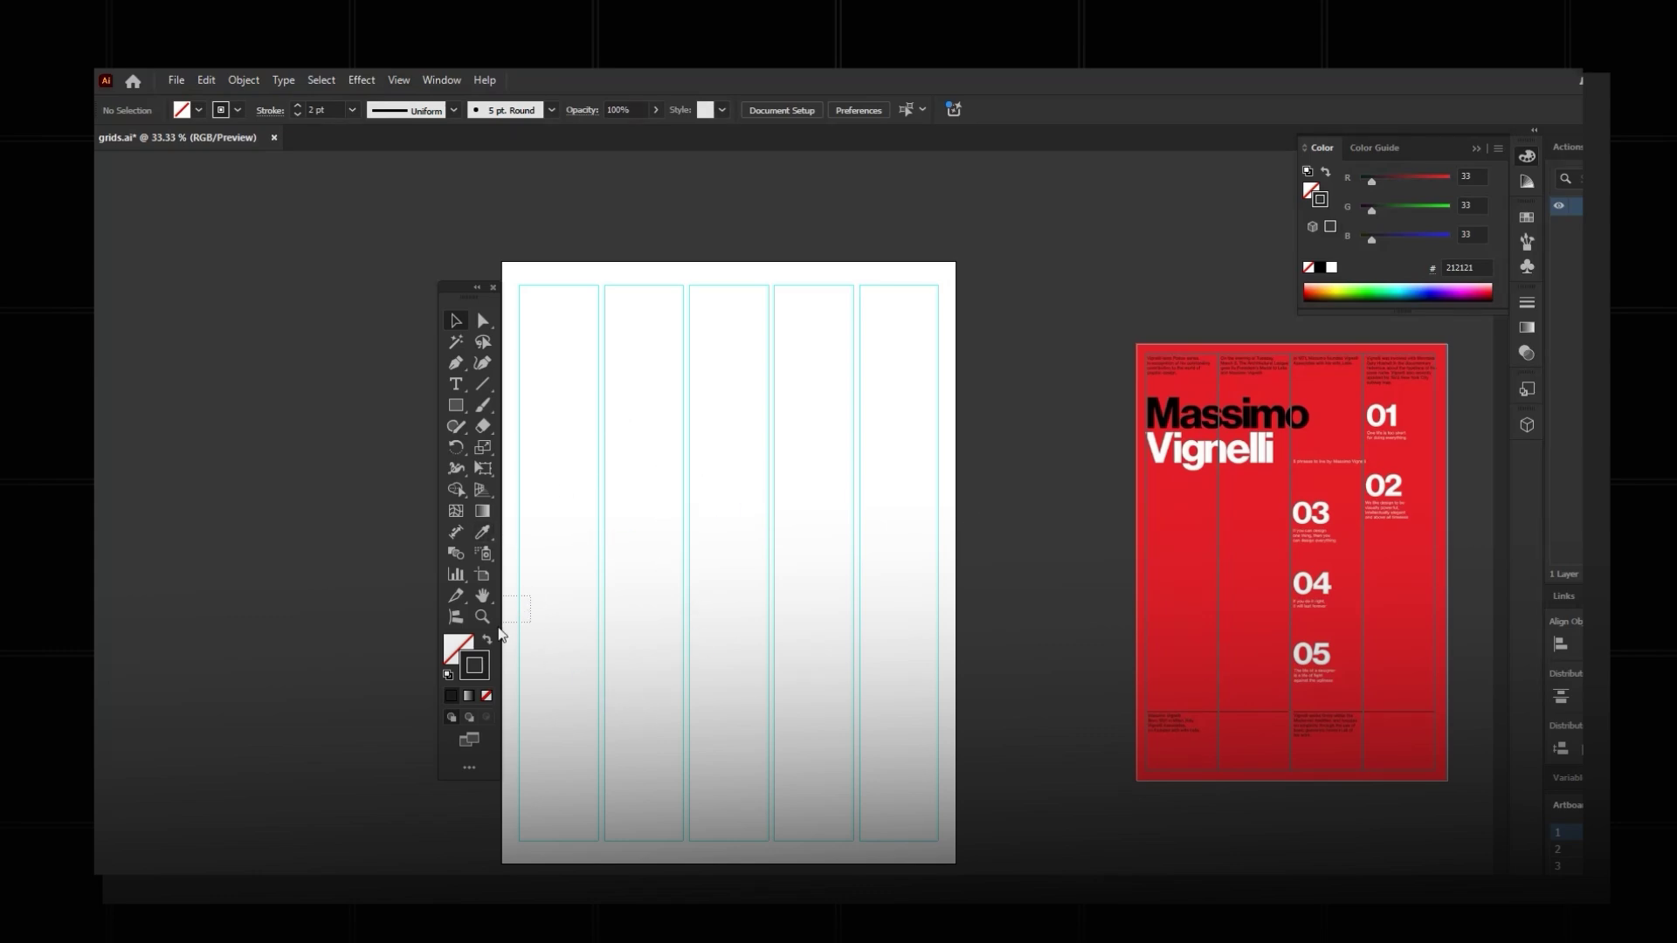
drag(498, 628, 536, 610)
drag(505, 820, 1041, 746)
key(ctrl+minus)
click(913, 568)
drag(904, 567, 557, 738)
Deselect the columns and scroll right to the blank artboard beside the modular-grid posters.
click(1124, 779)
scroll(1125, 786, right, 5)
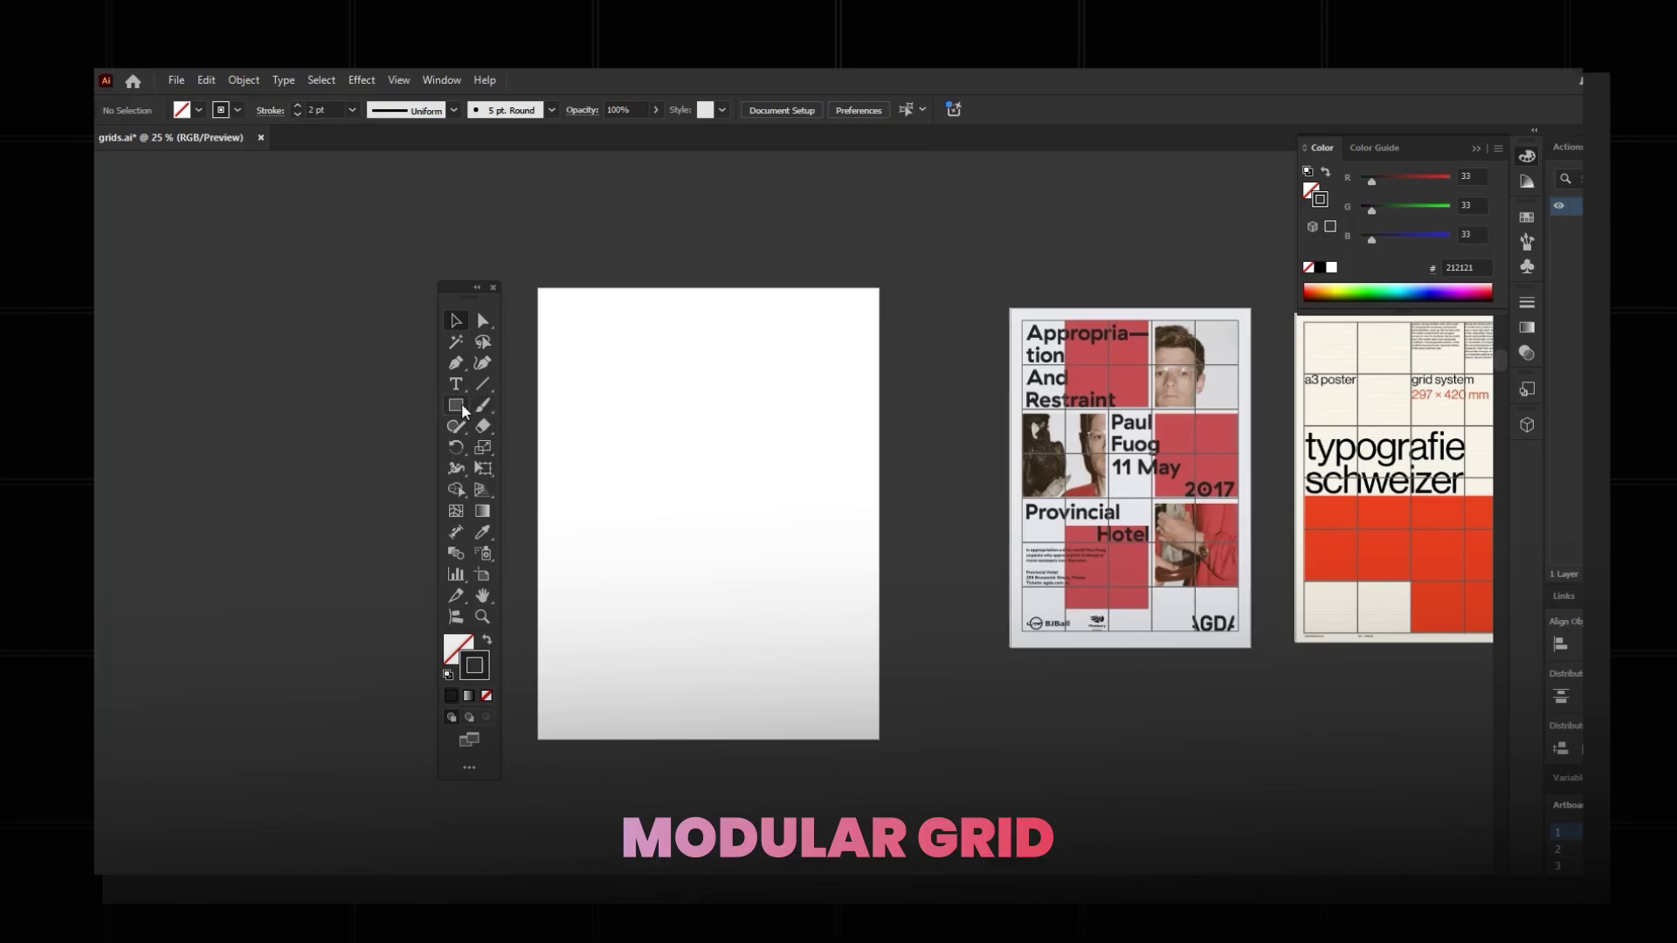
Draw a rectangle over the new blank artboard and select it.
click(456, 405)
drag(537, 288, 878, 740)
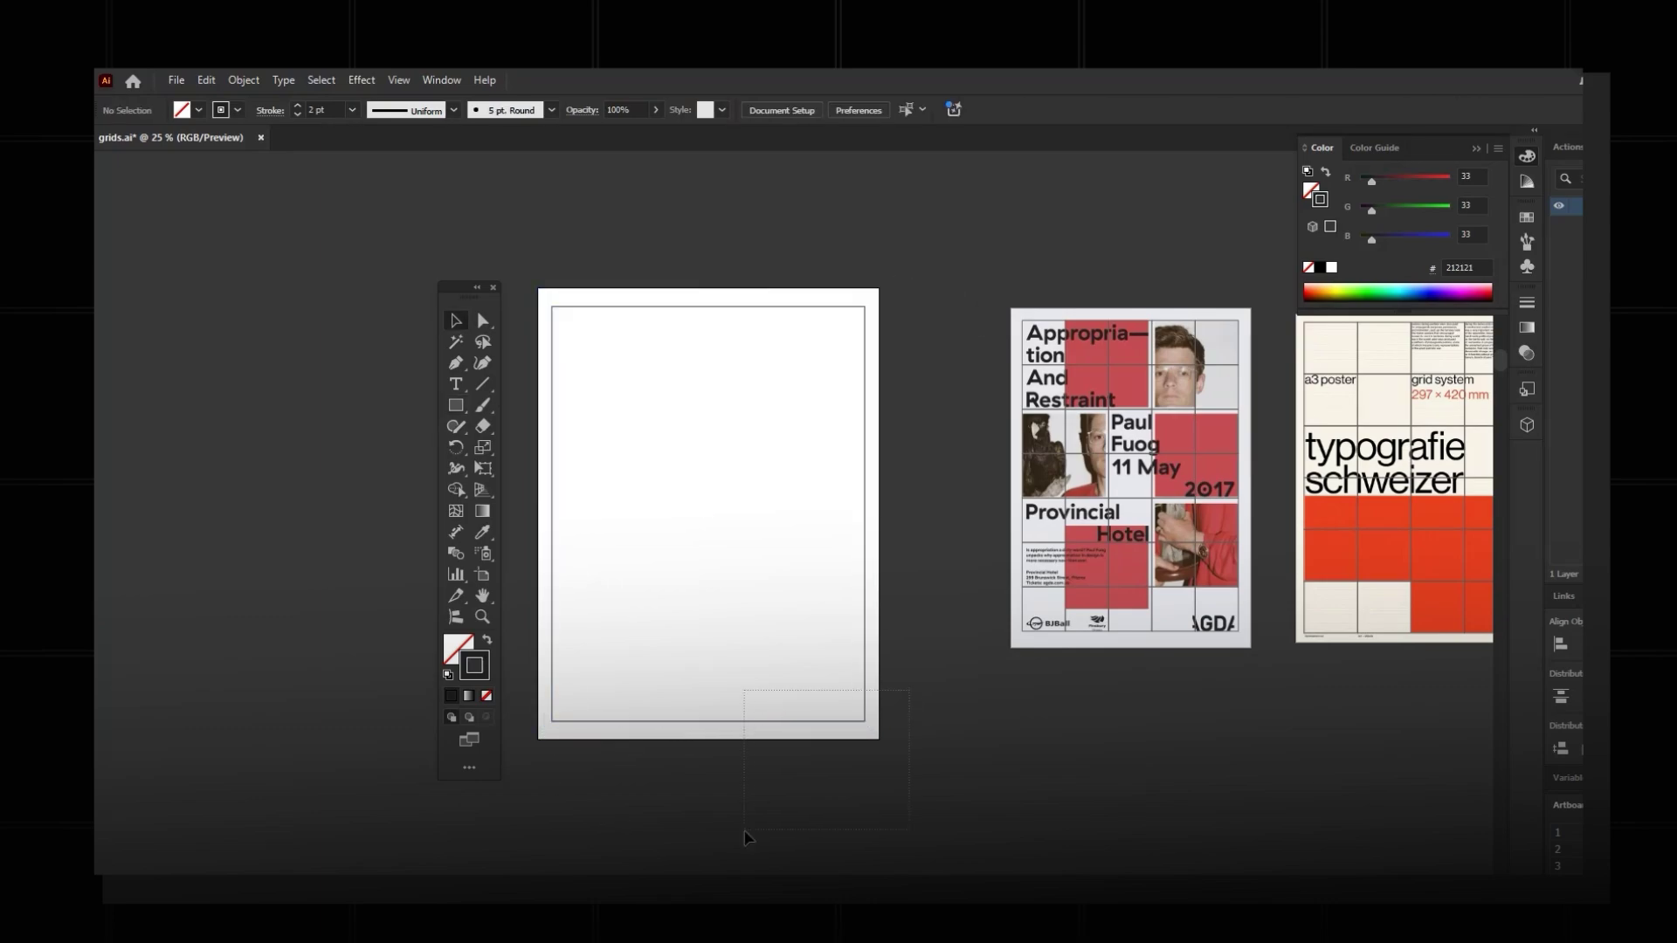
click(630, 723)
Split the rectangle into a grid of 7 rows by 5 columns with 14 px gutters.
click(243, 80)
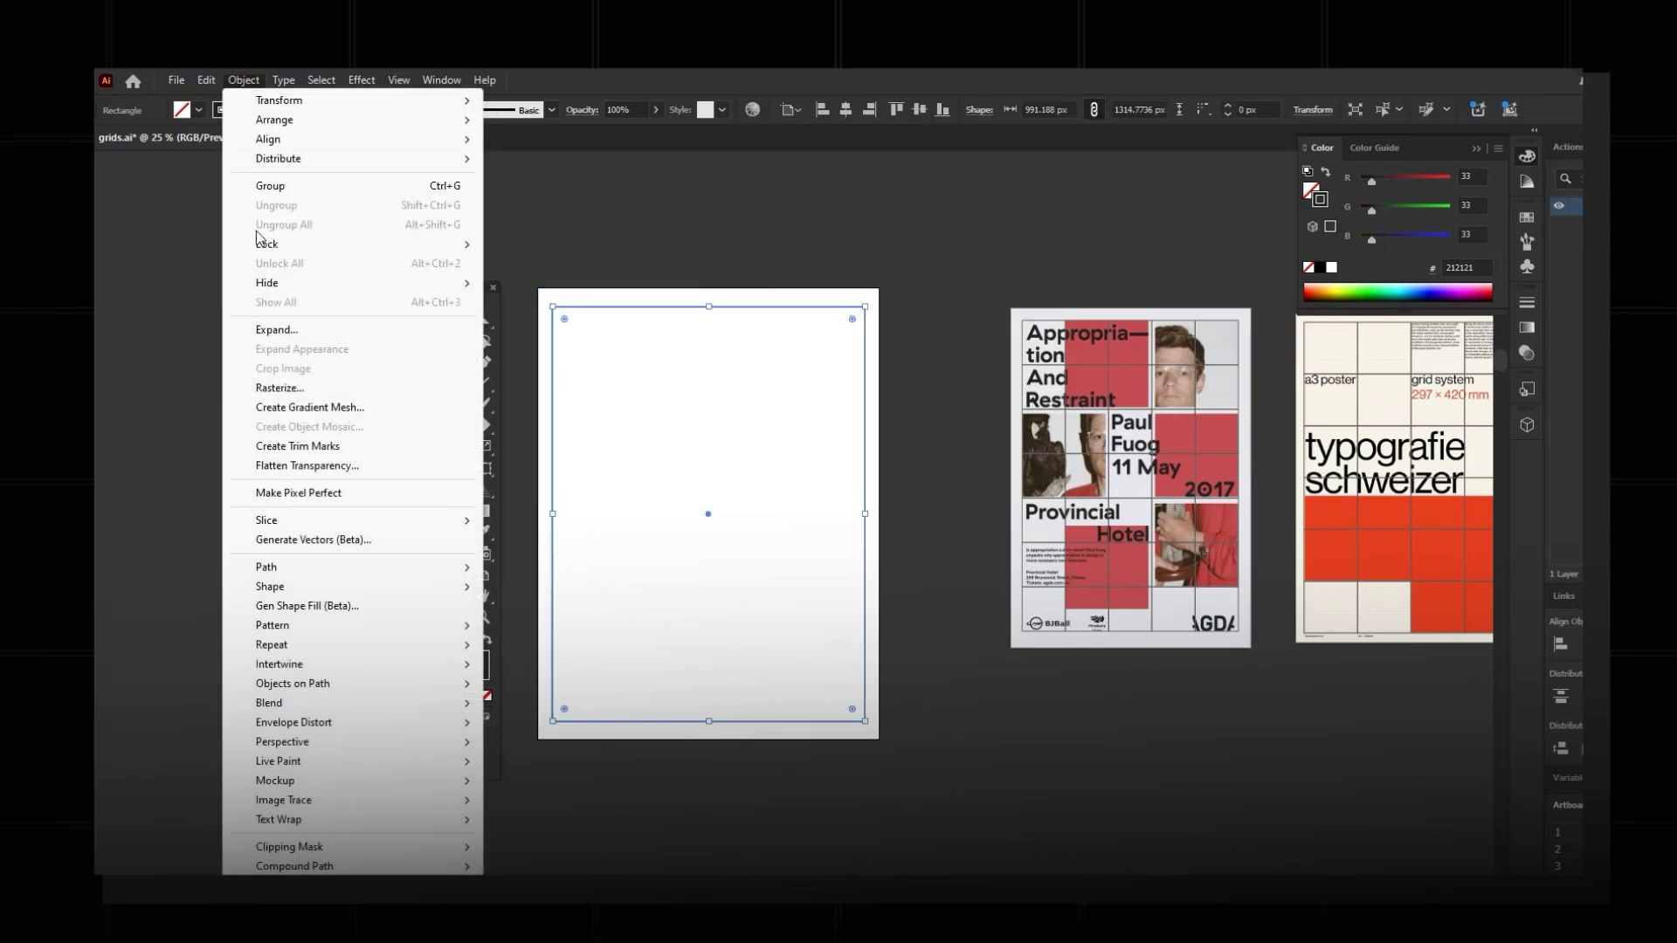
mouse_move(401, 570)
click(559, 785)
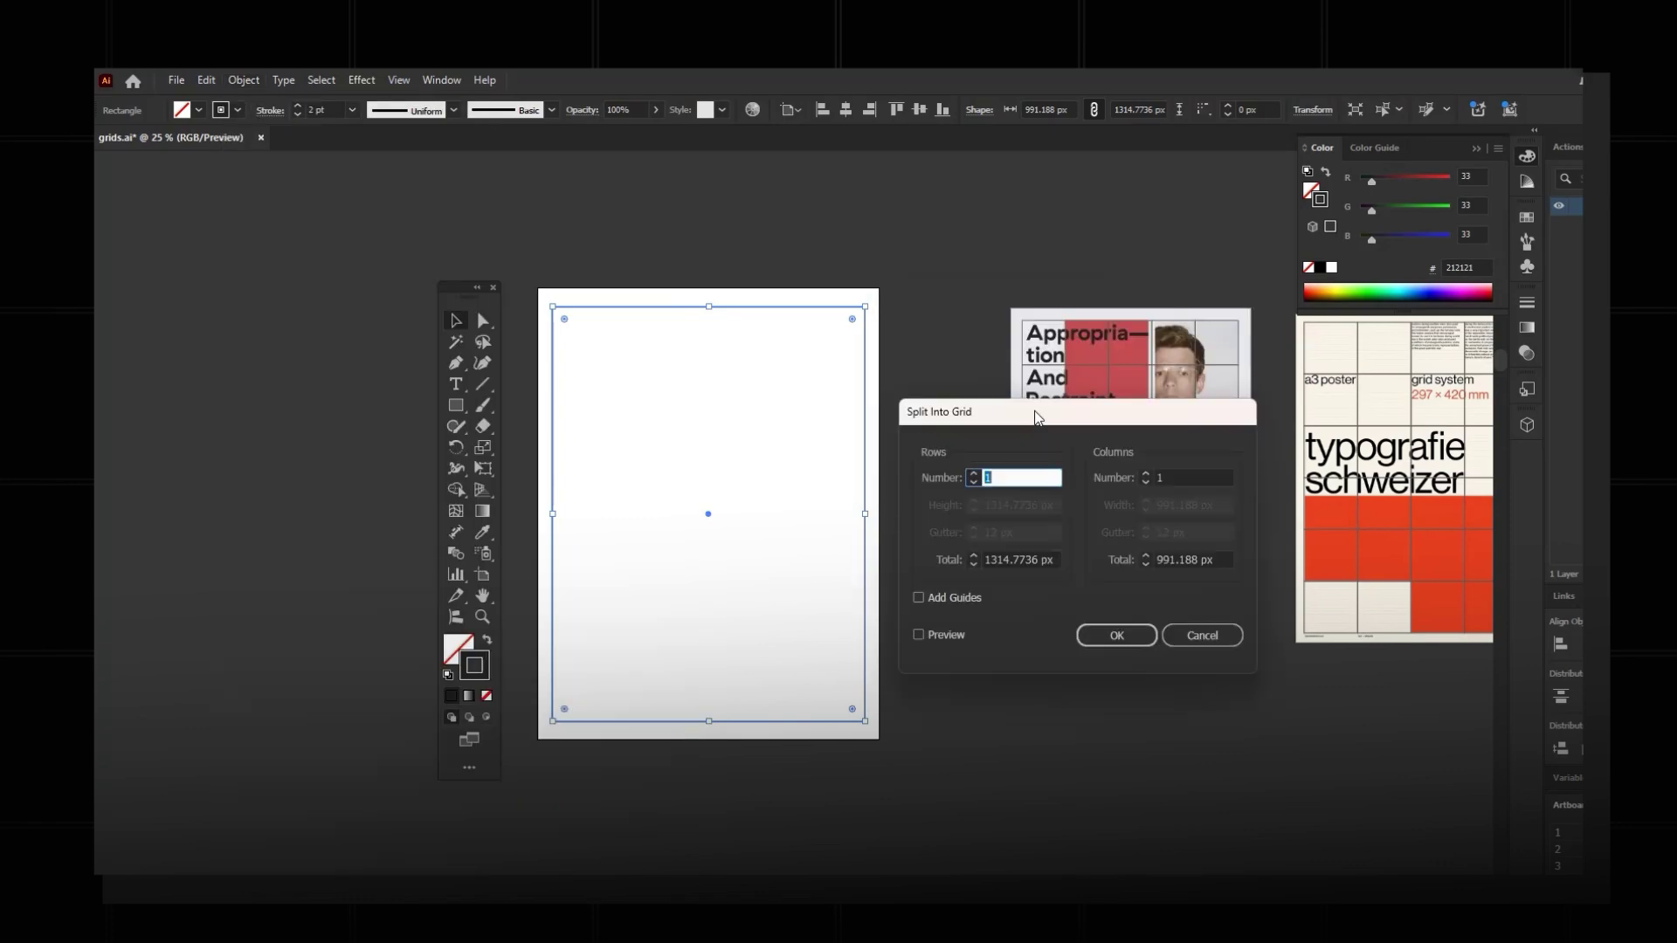
text(2)
click(918, 635)
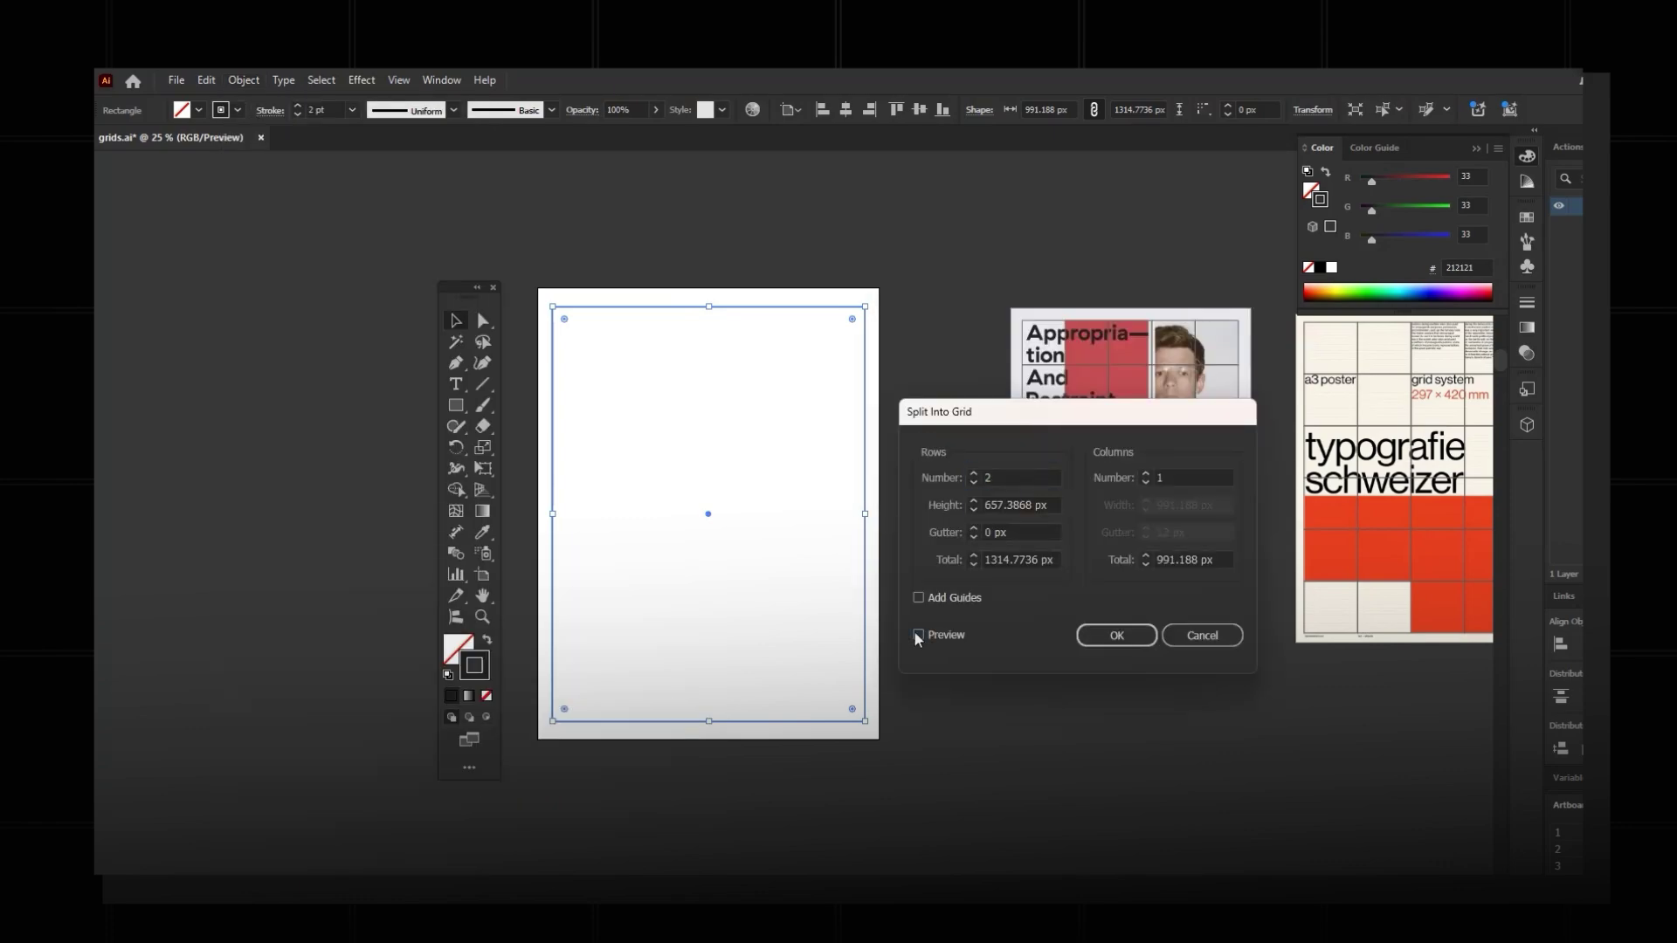
text(7)
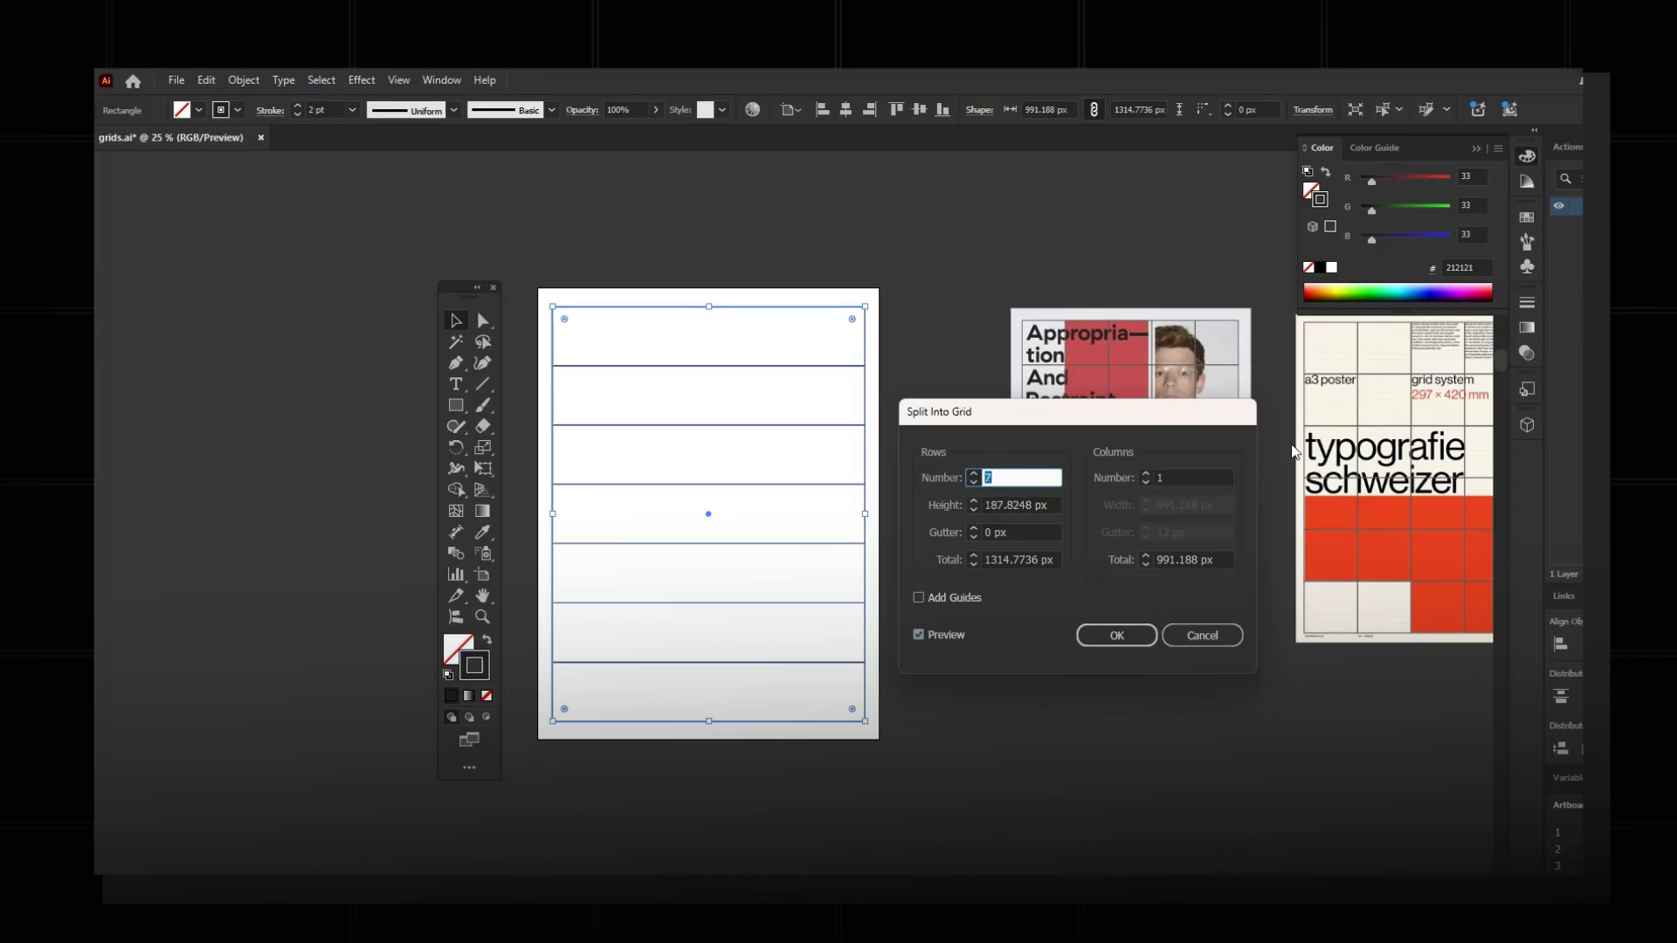
click(1167, 478)
text(5)
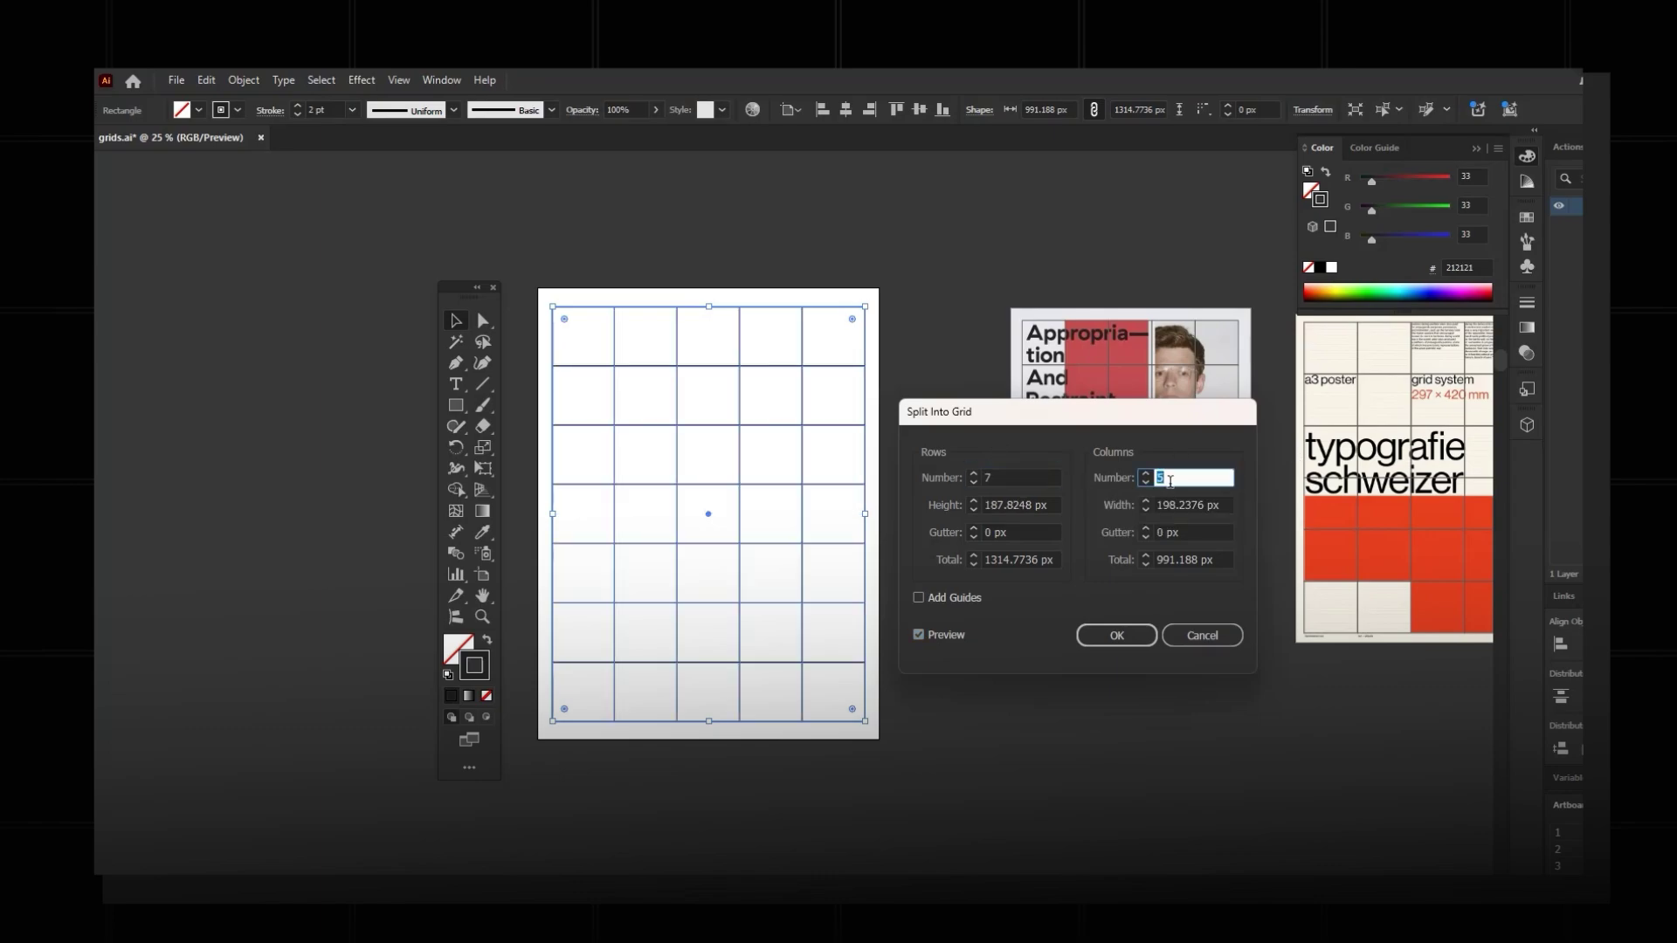
click(1188, 532)
text(14)
click(1014, 531)
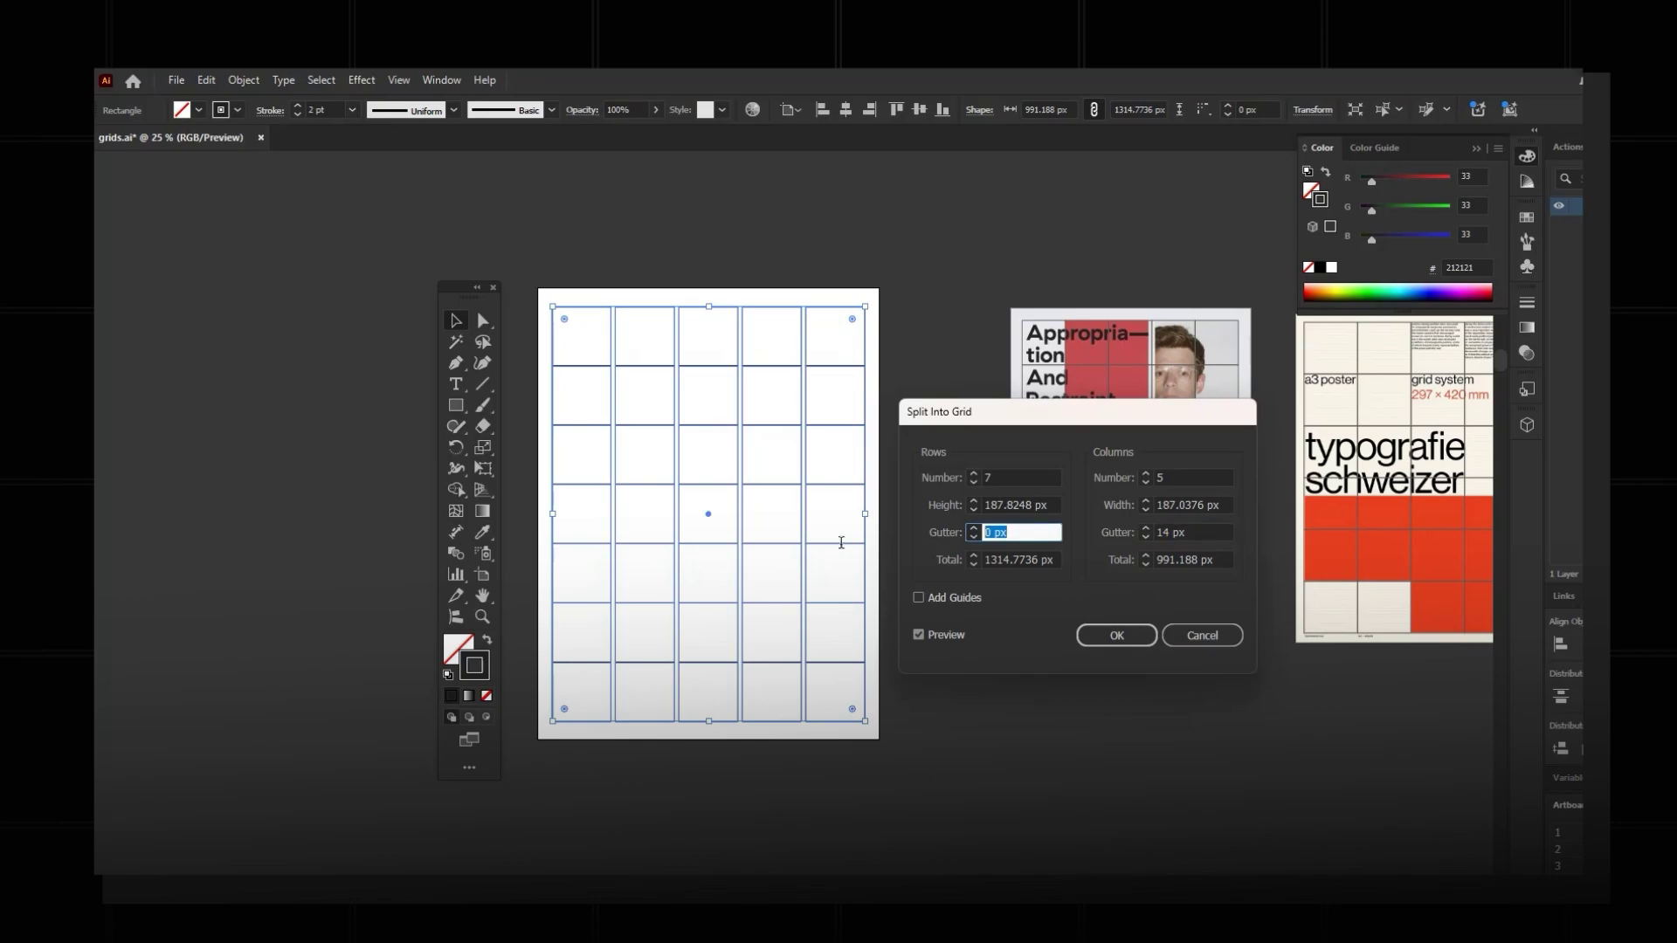
text(14)
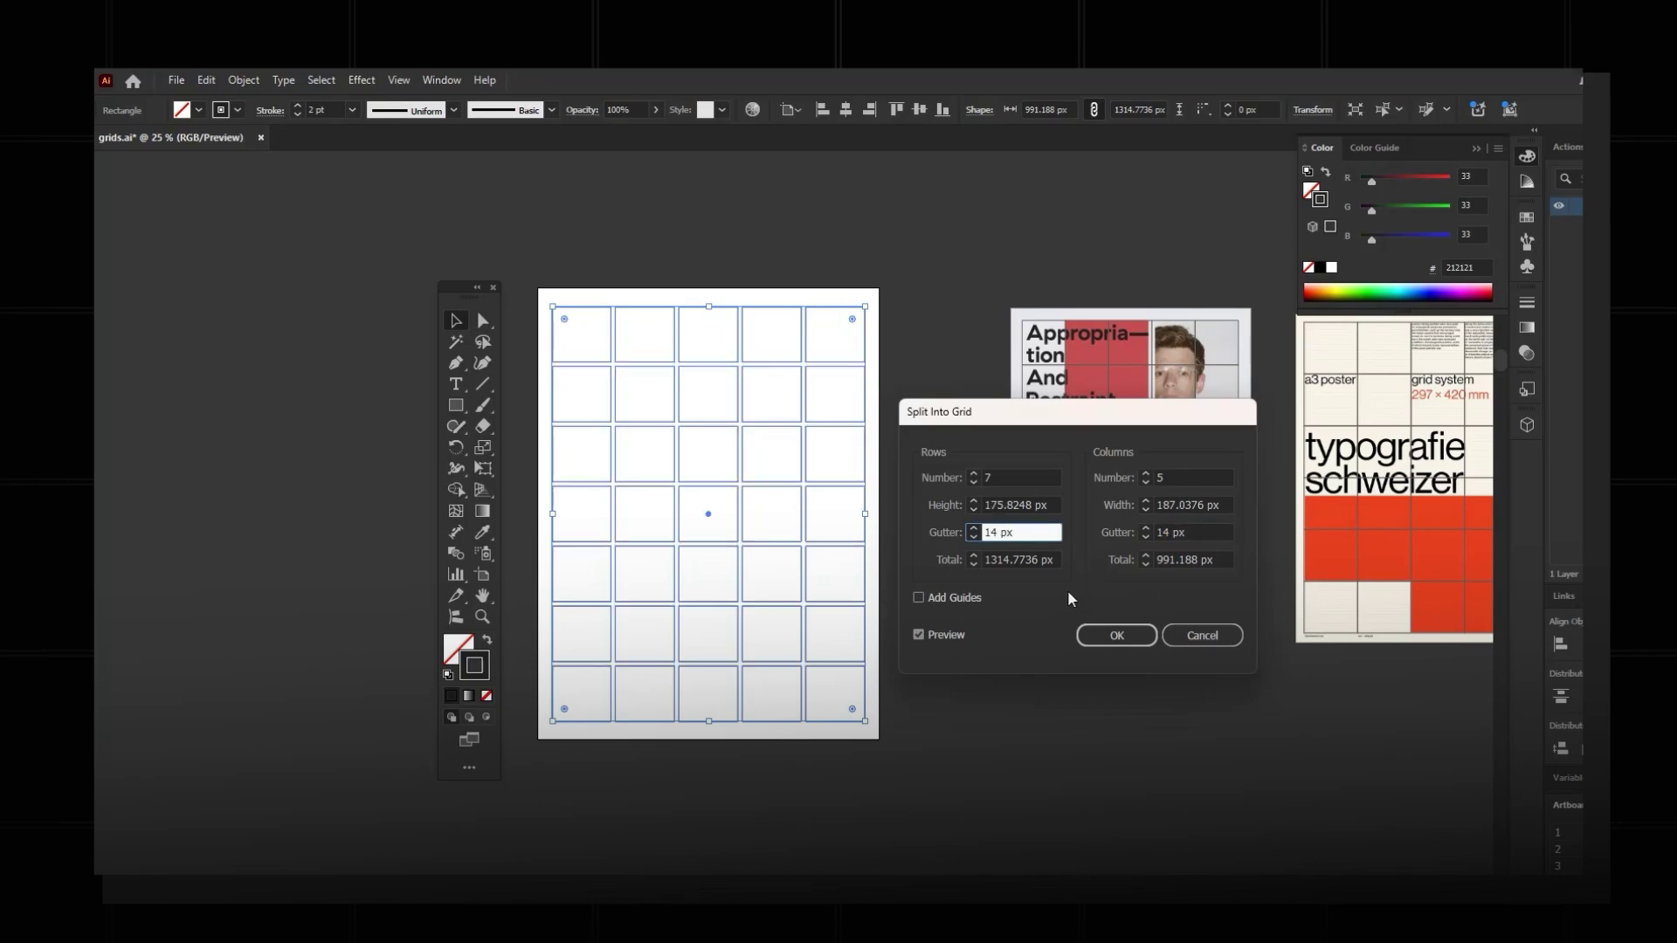
click(1118, 635)
Convert all cells of the 7 × 5 modular grid into guides.
click(987, 769)
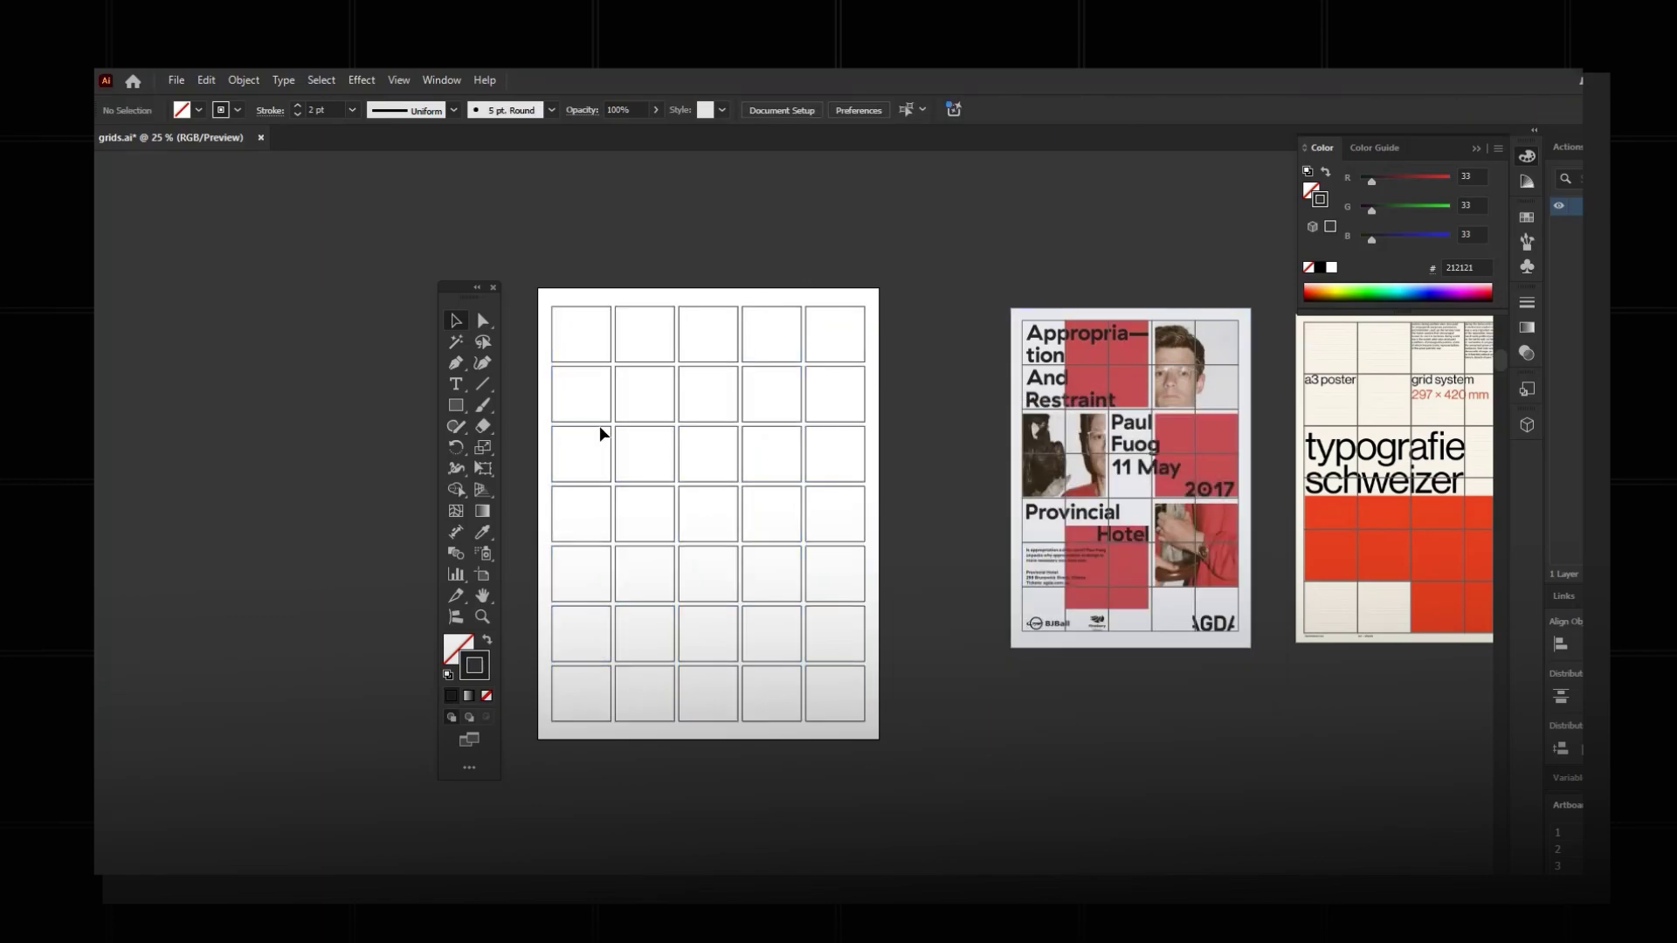
scroll(919, 318, up, 1)
scroll(919, 318, left, 1)
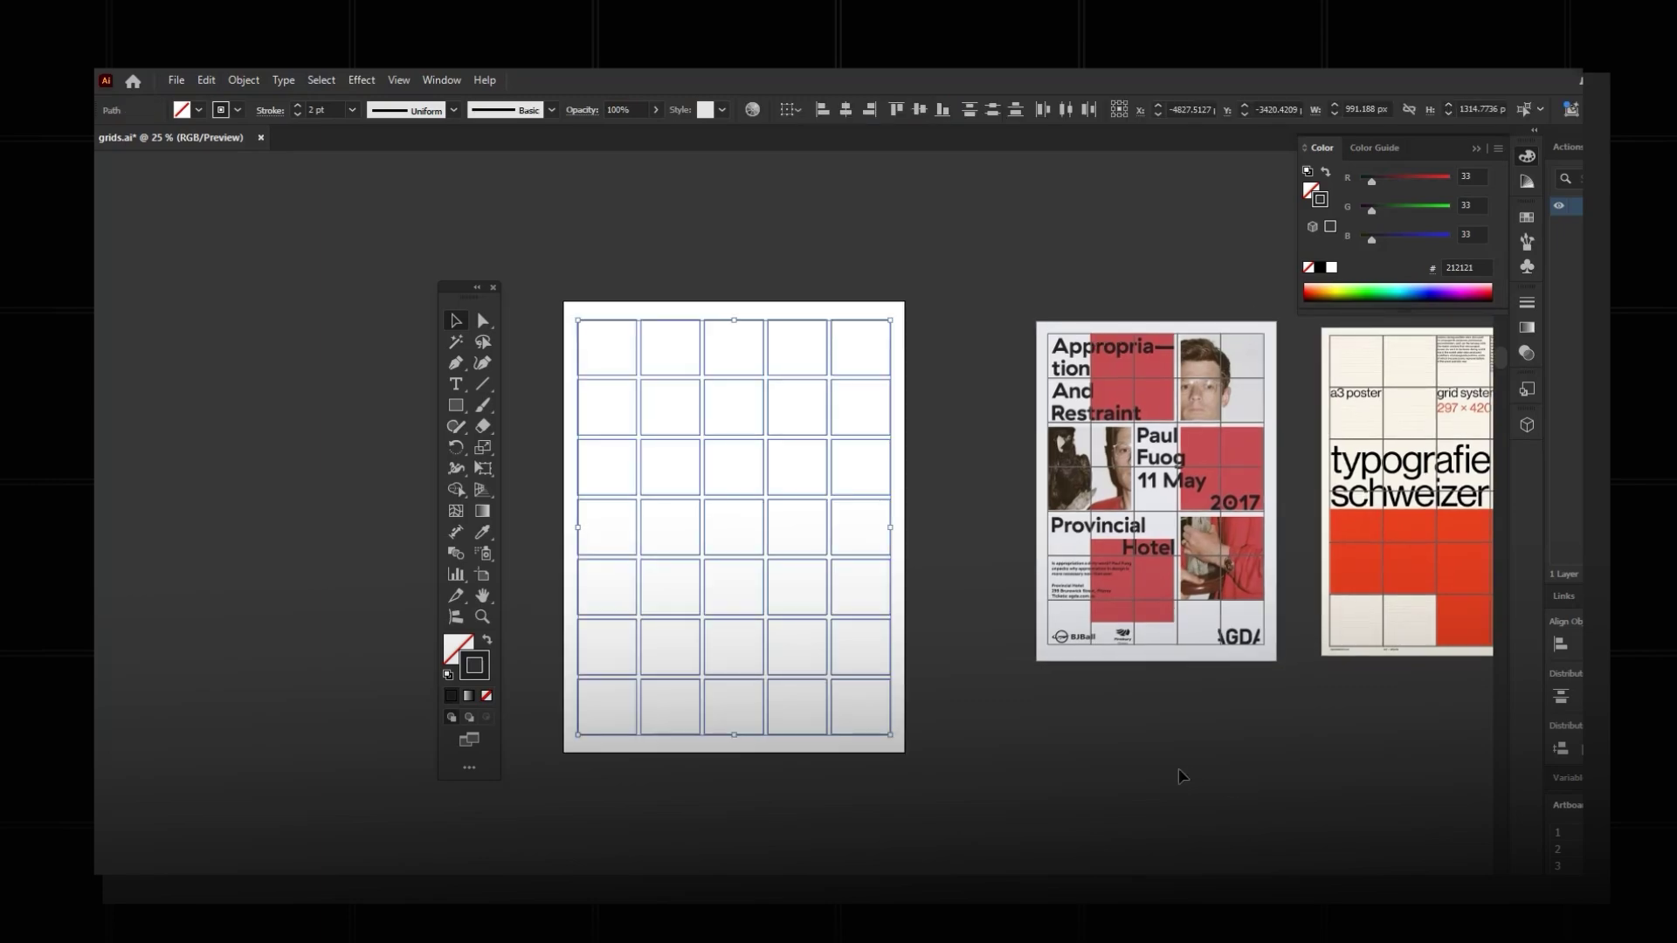
drag(940, 291, 576, 853)
click(404, 81)
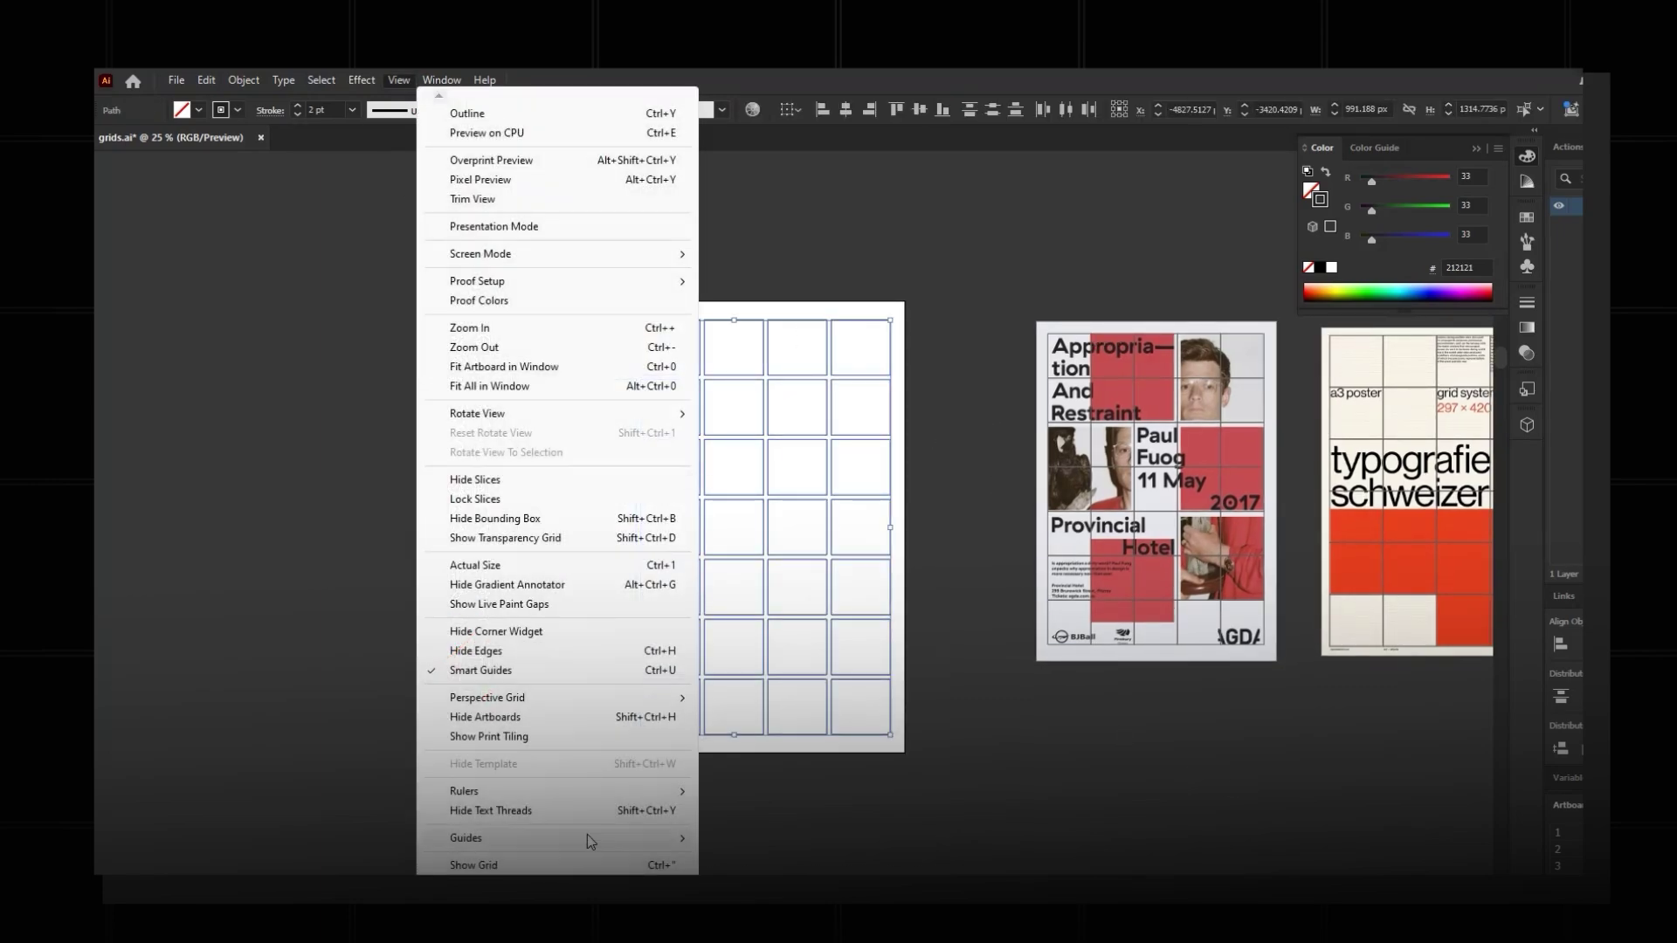
mouse_move(587, 833)
click(788, 873)
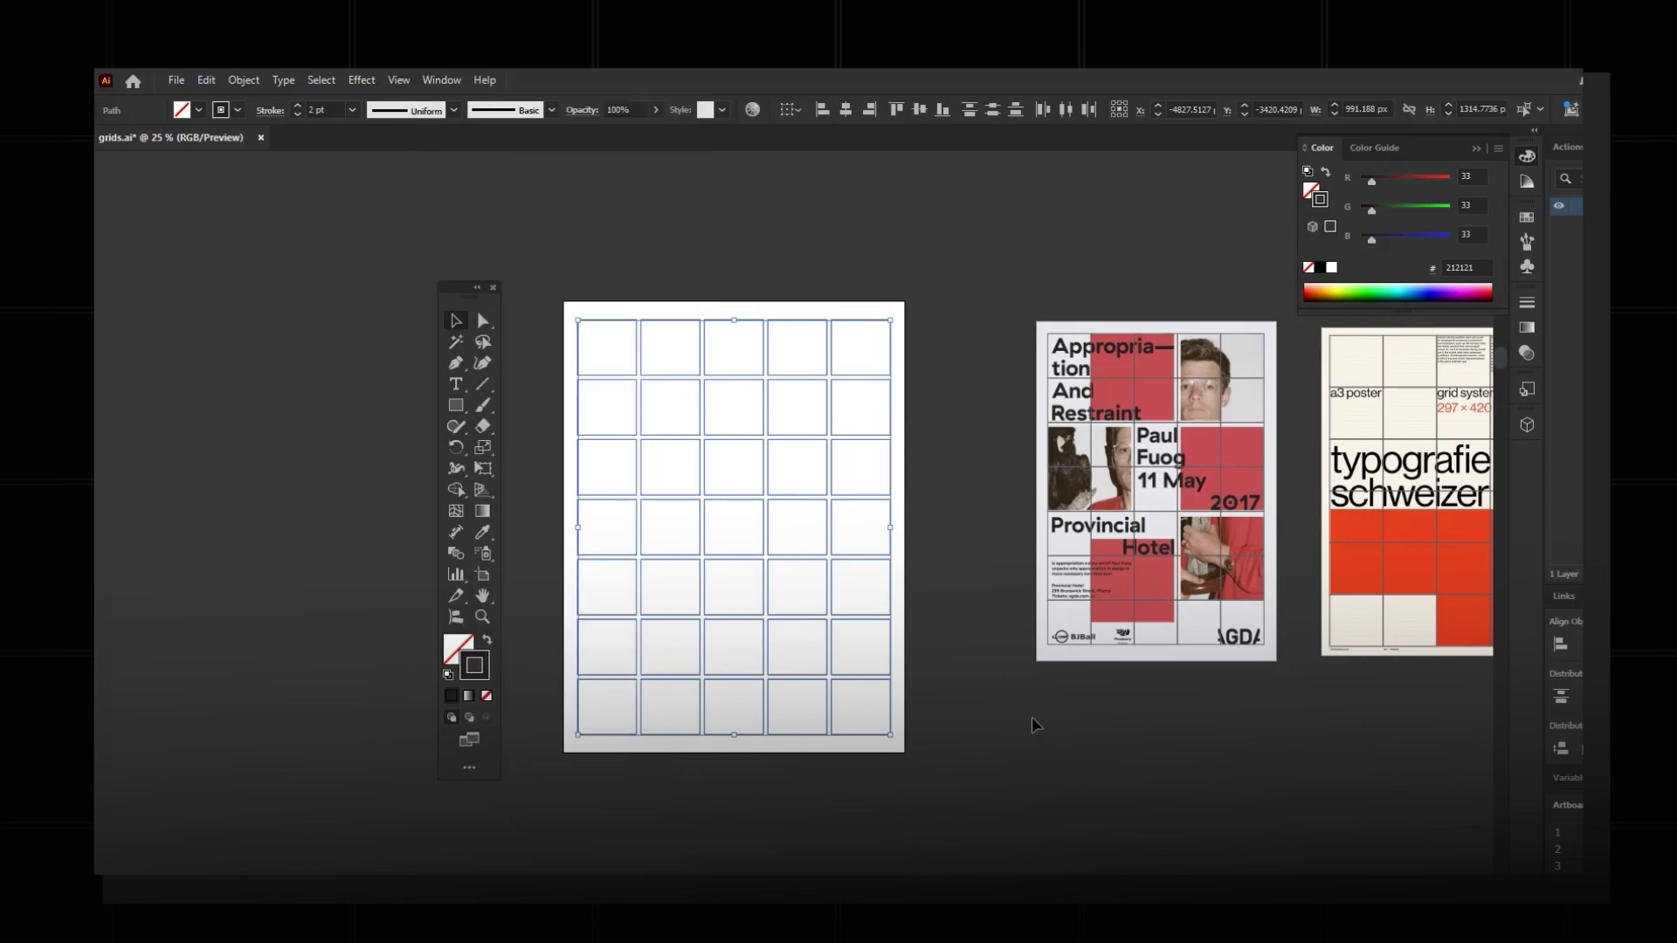
Pan across to the blank artboard beside the La La Land poster.
scroll(1031, 716, up, 1)
scroll(1030, 716, right, 5)
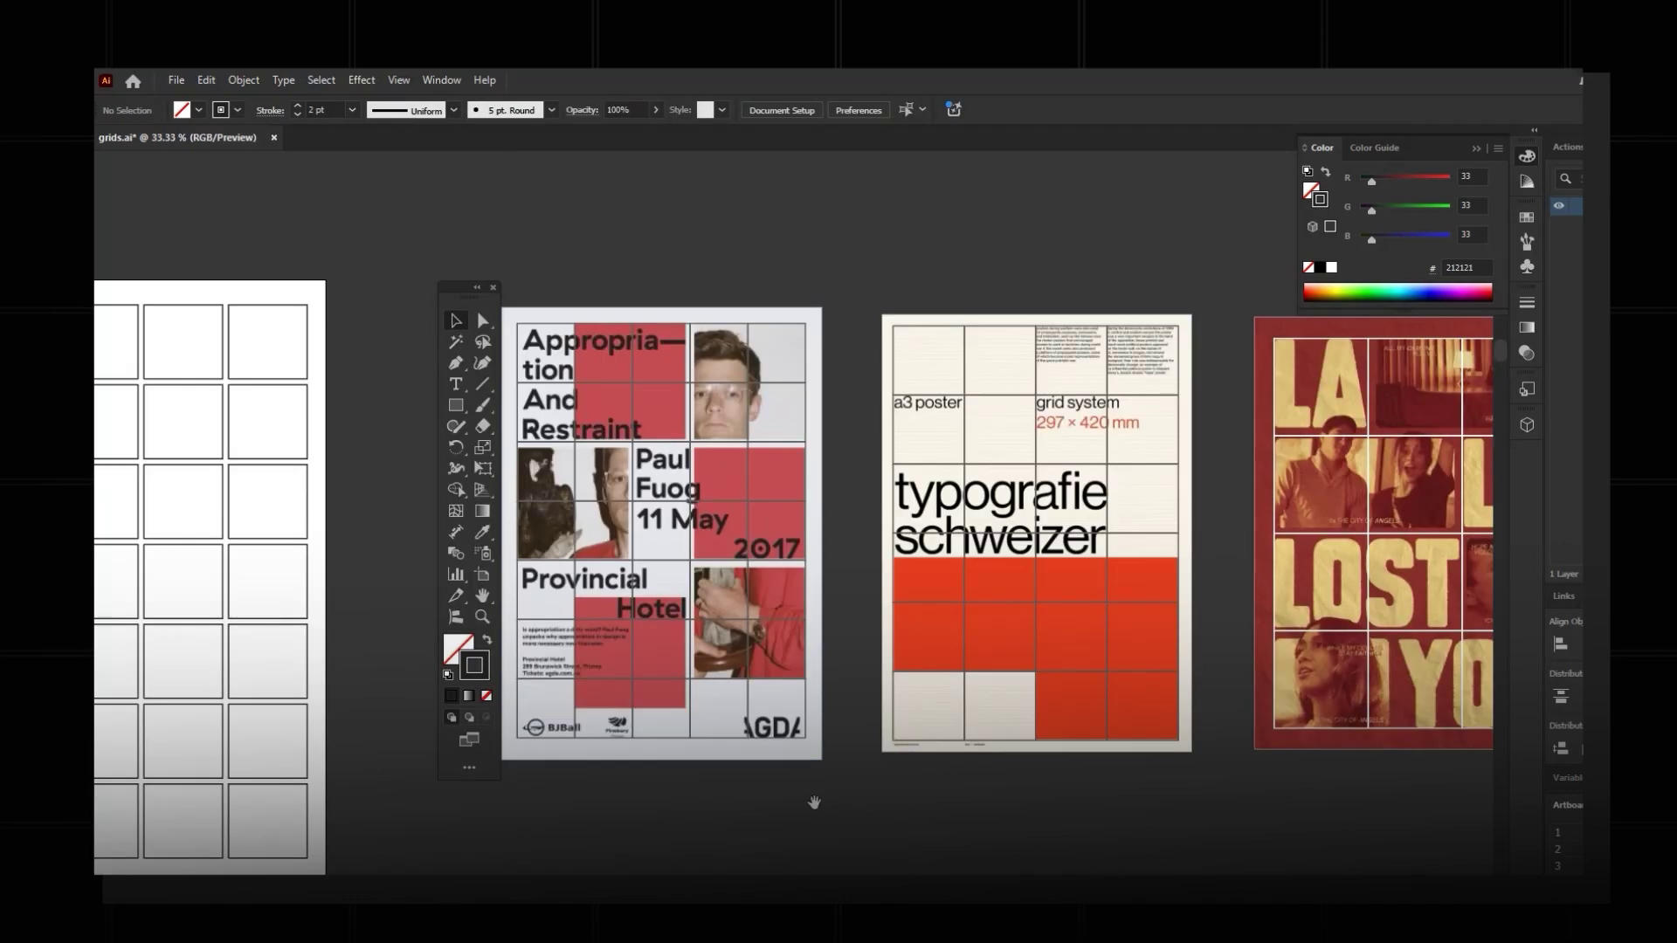
drag(815, 800, 860, 795)
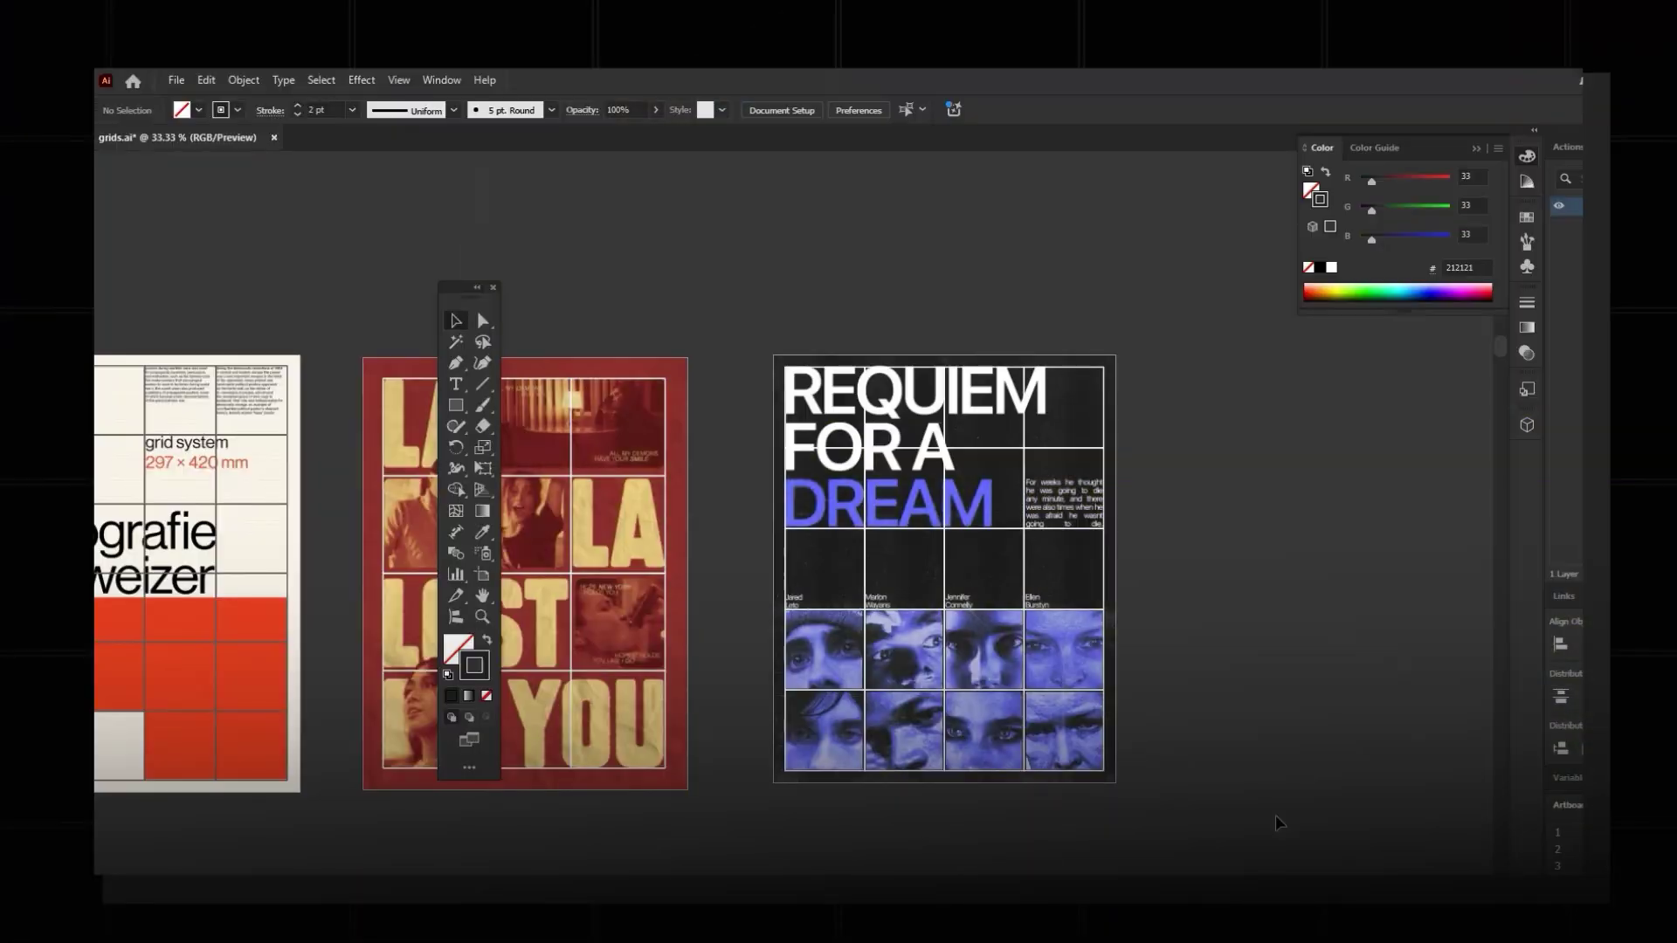
scroll(999, 700, right, 10)
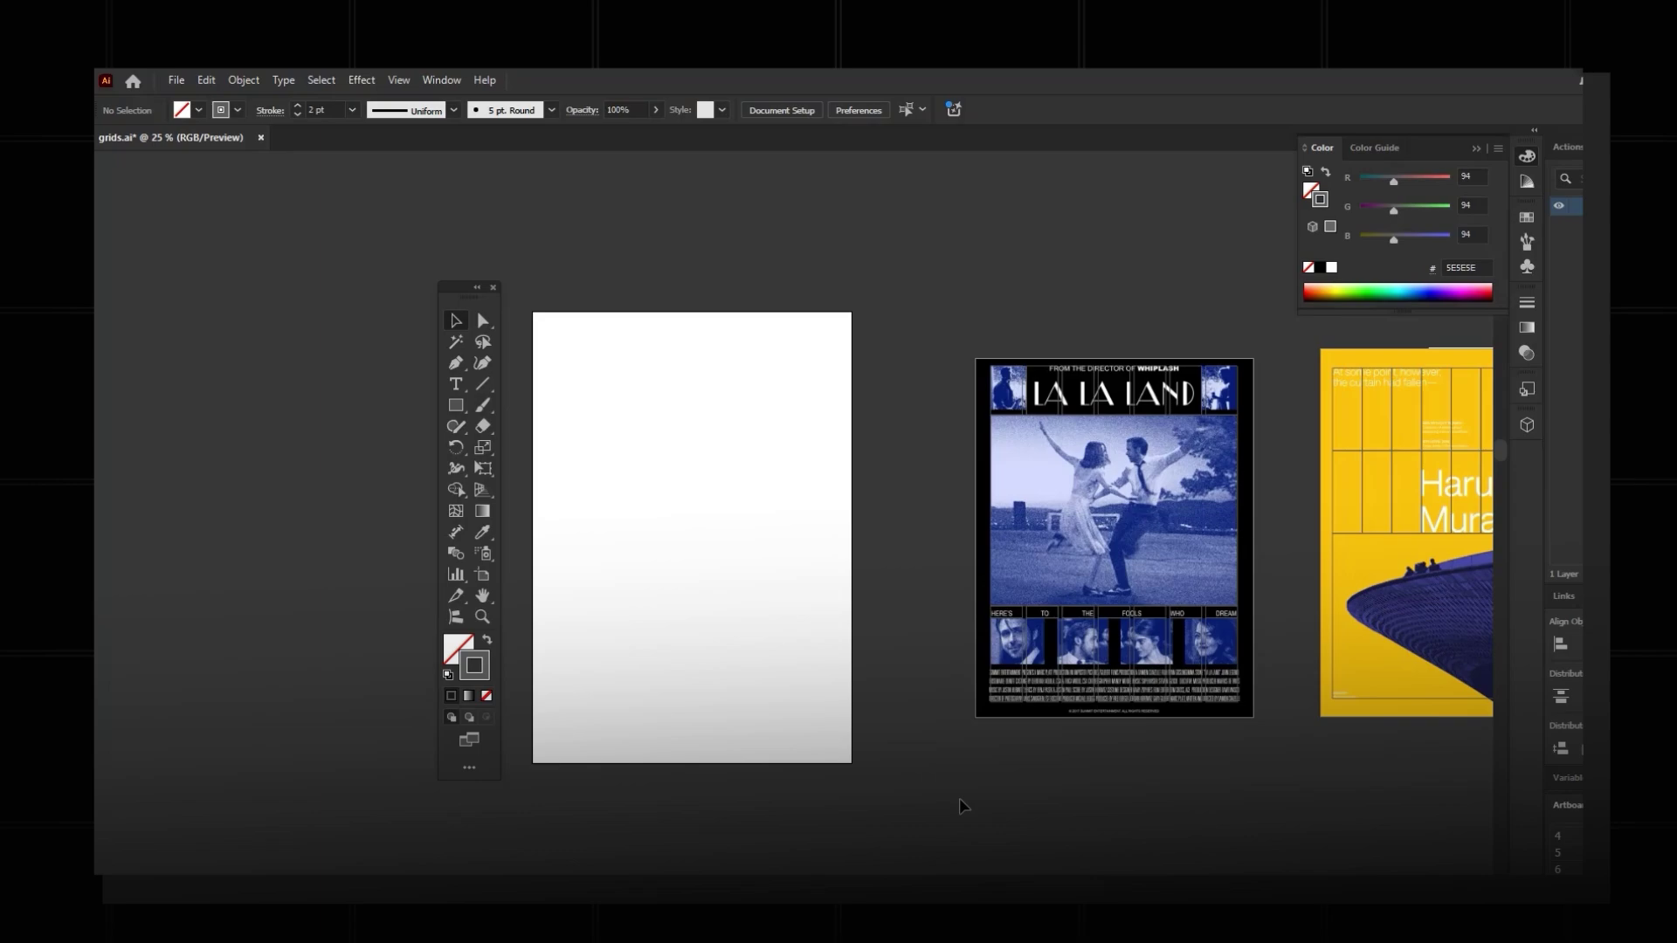
Paste the Haruki Murakami poster, scale it to fill the artboard, and draw an inset rectangle over it.
key(ctrl+v)
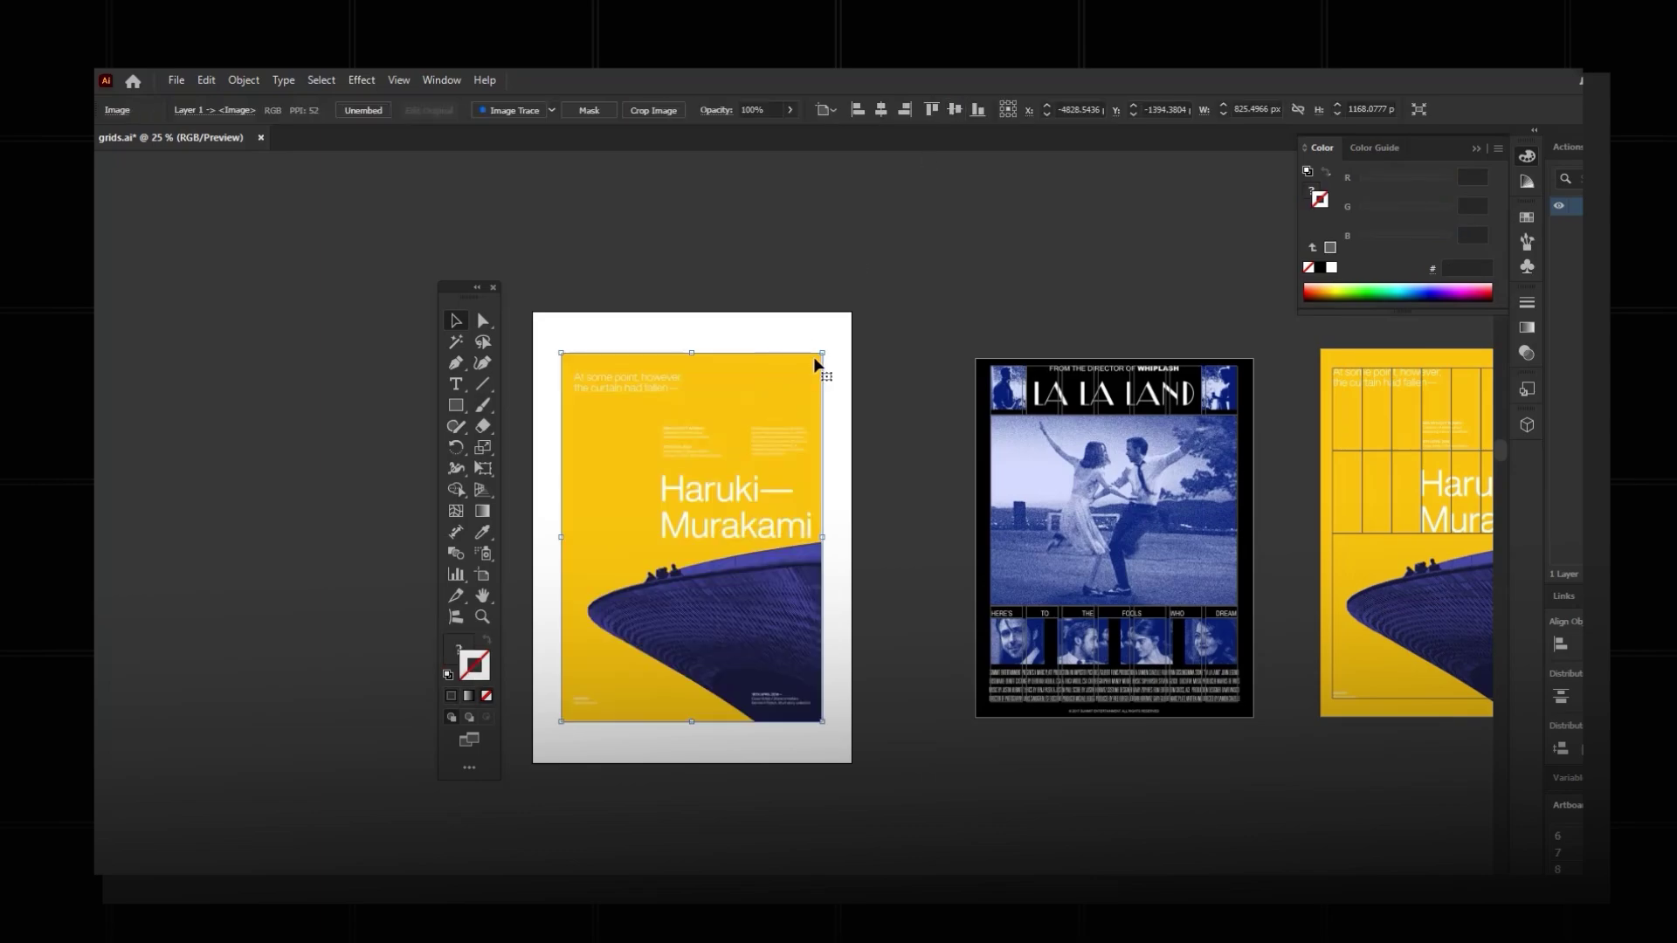
drag(825, 358, 851, 313)
key(ctrl+shift+a)
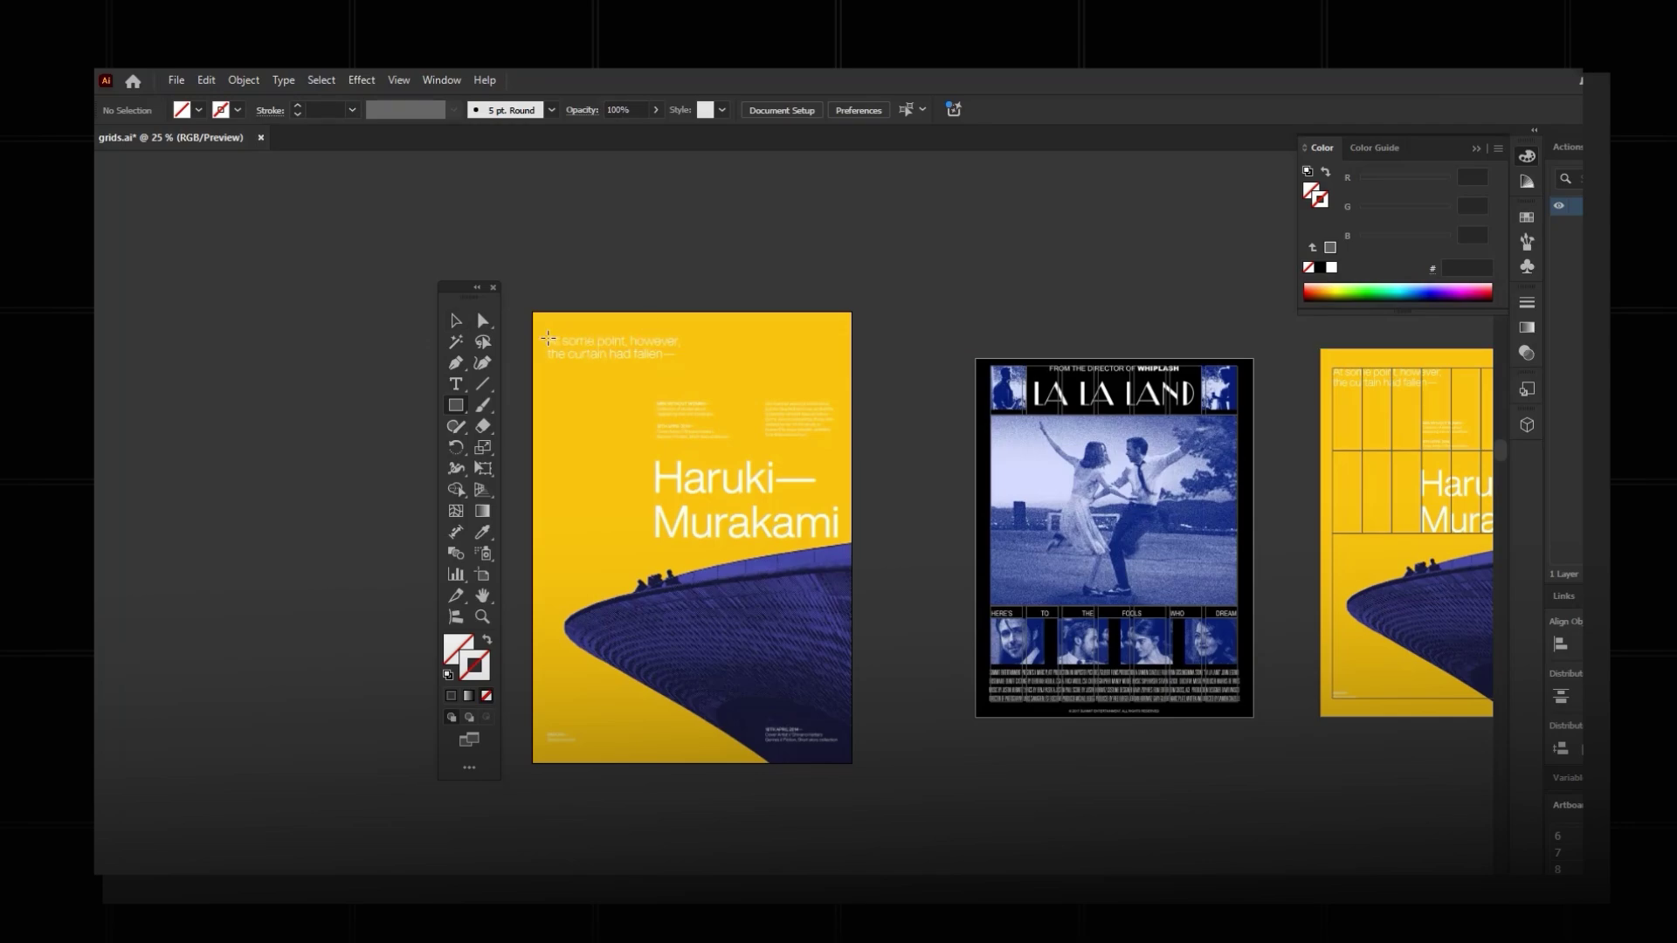
drag(548, 338, 841, 740)
click(259, 79)
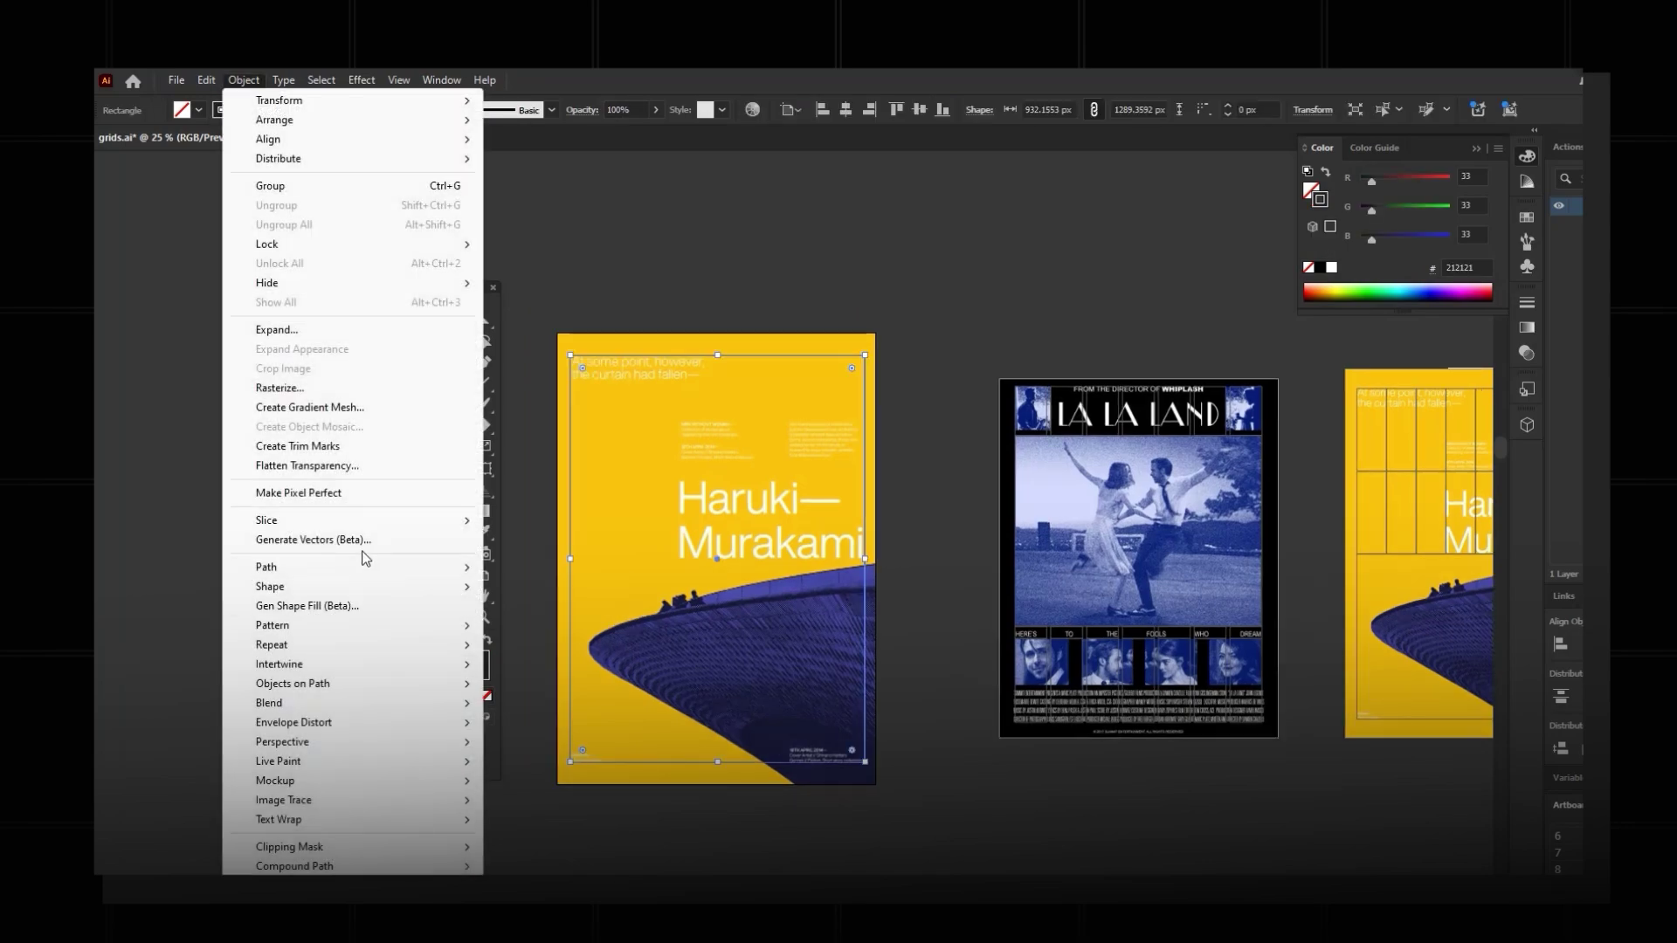
Split the Murakami rectangle into a grid of 4 rows and 8 columns, with Preview on.
mouse_move(363, 569)
click(594, 784)
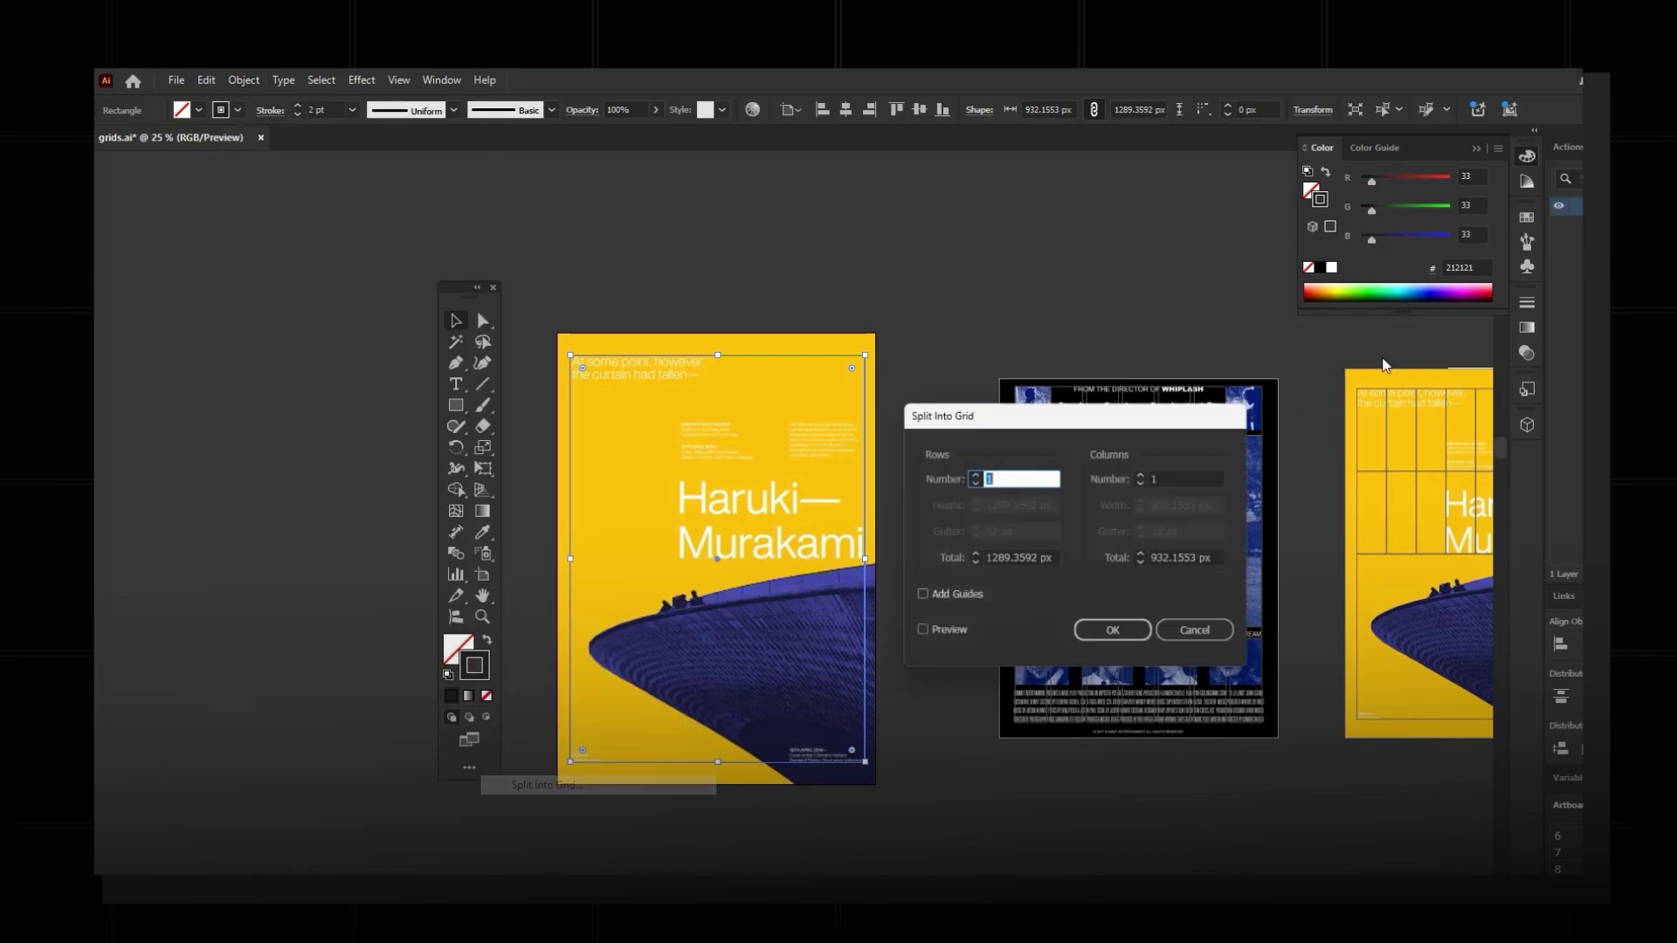
click(955, 630)
click(1010, 470)
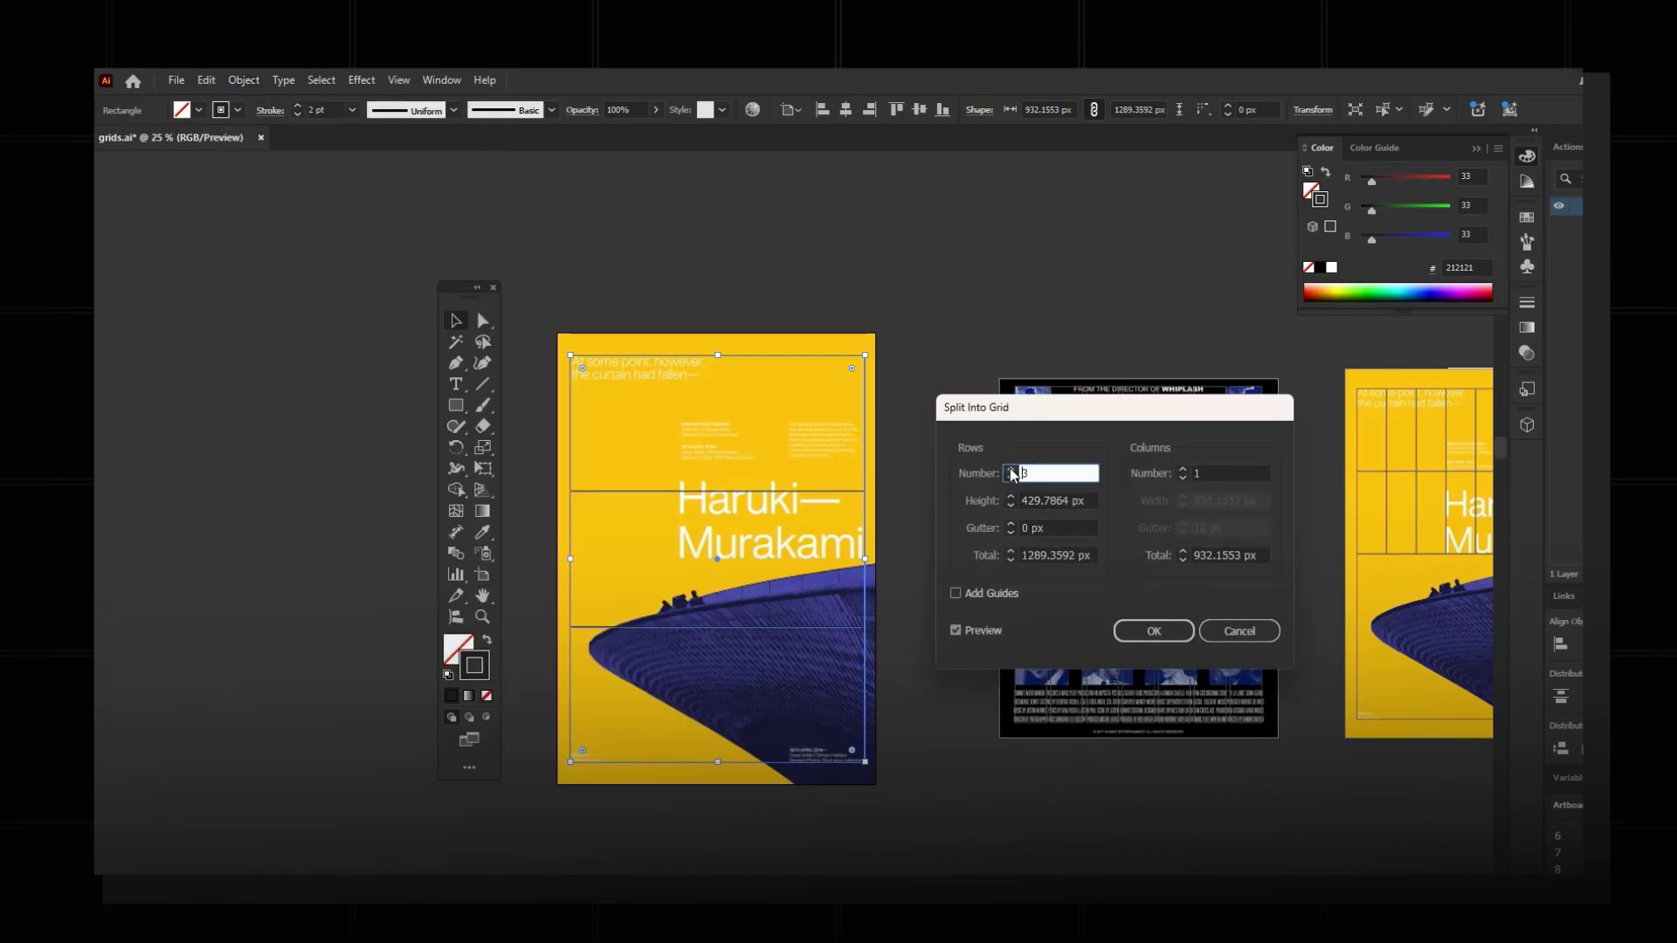
click(1011, 470)
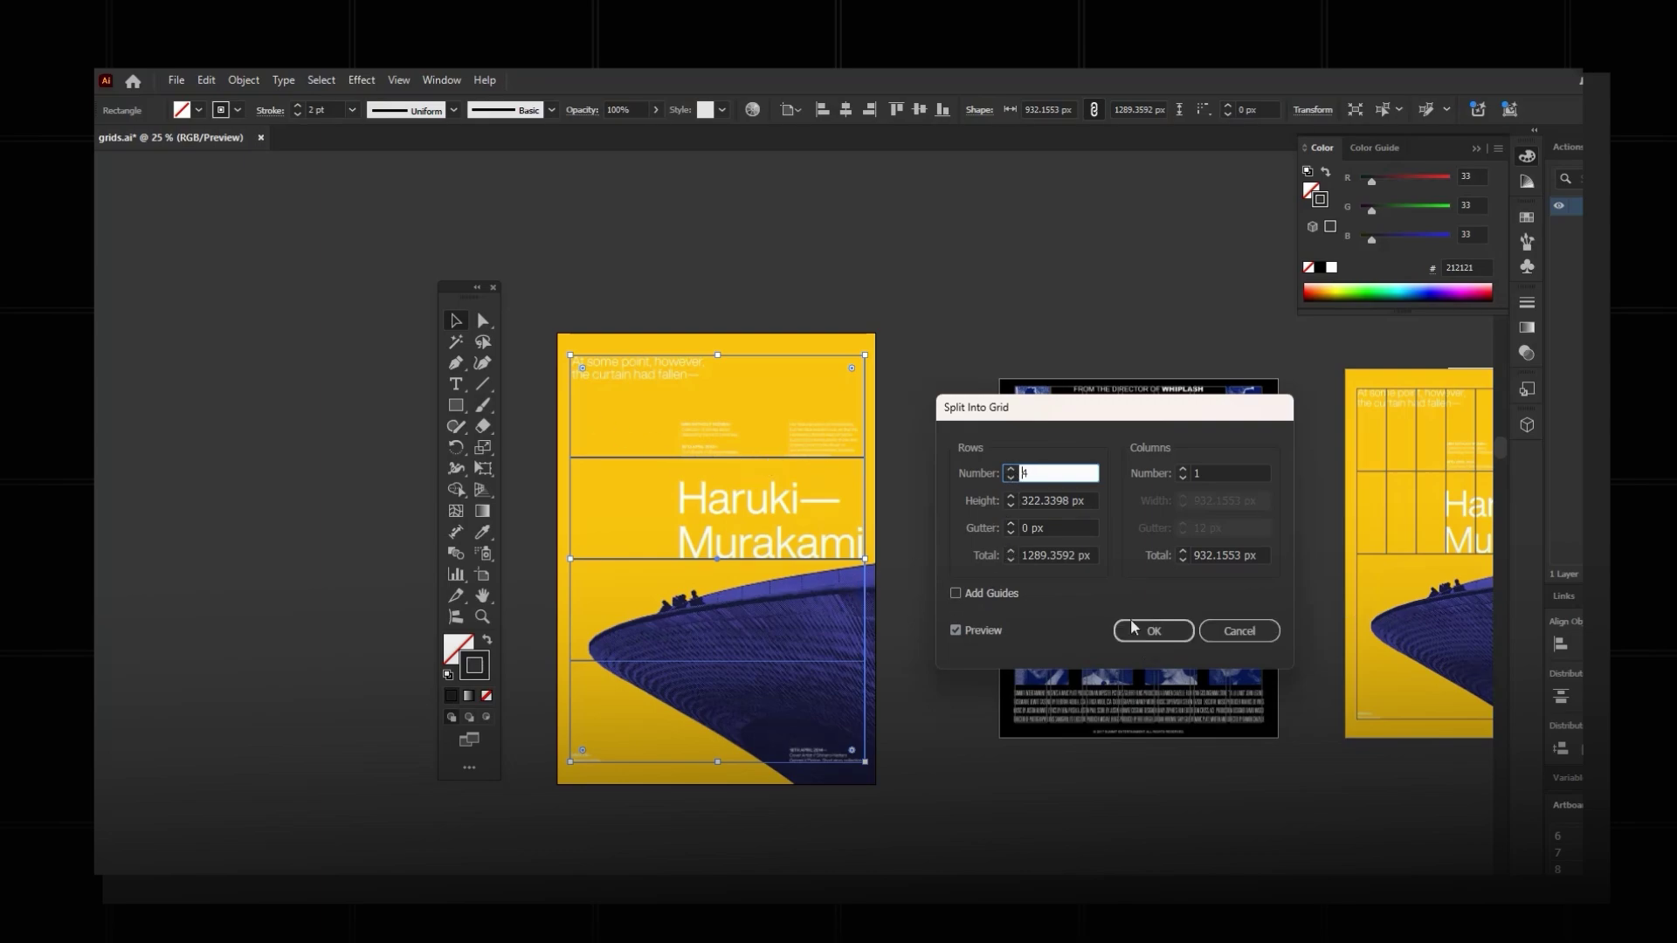
click(1213, 471)
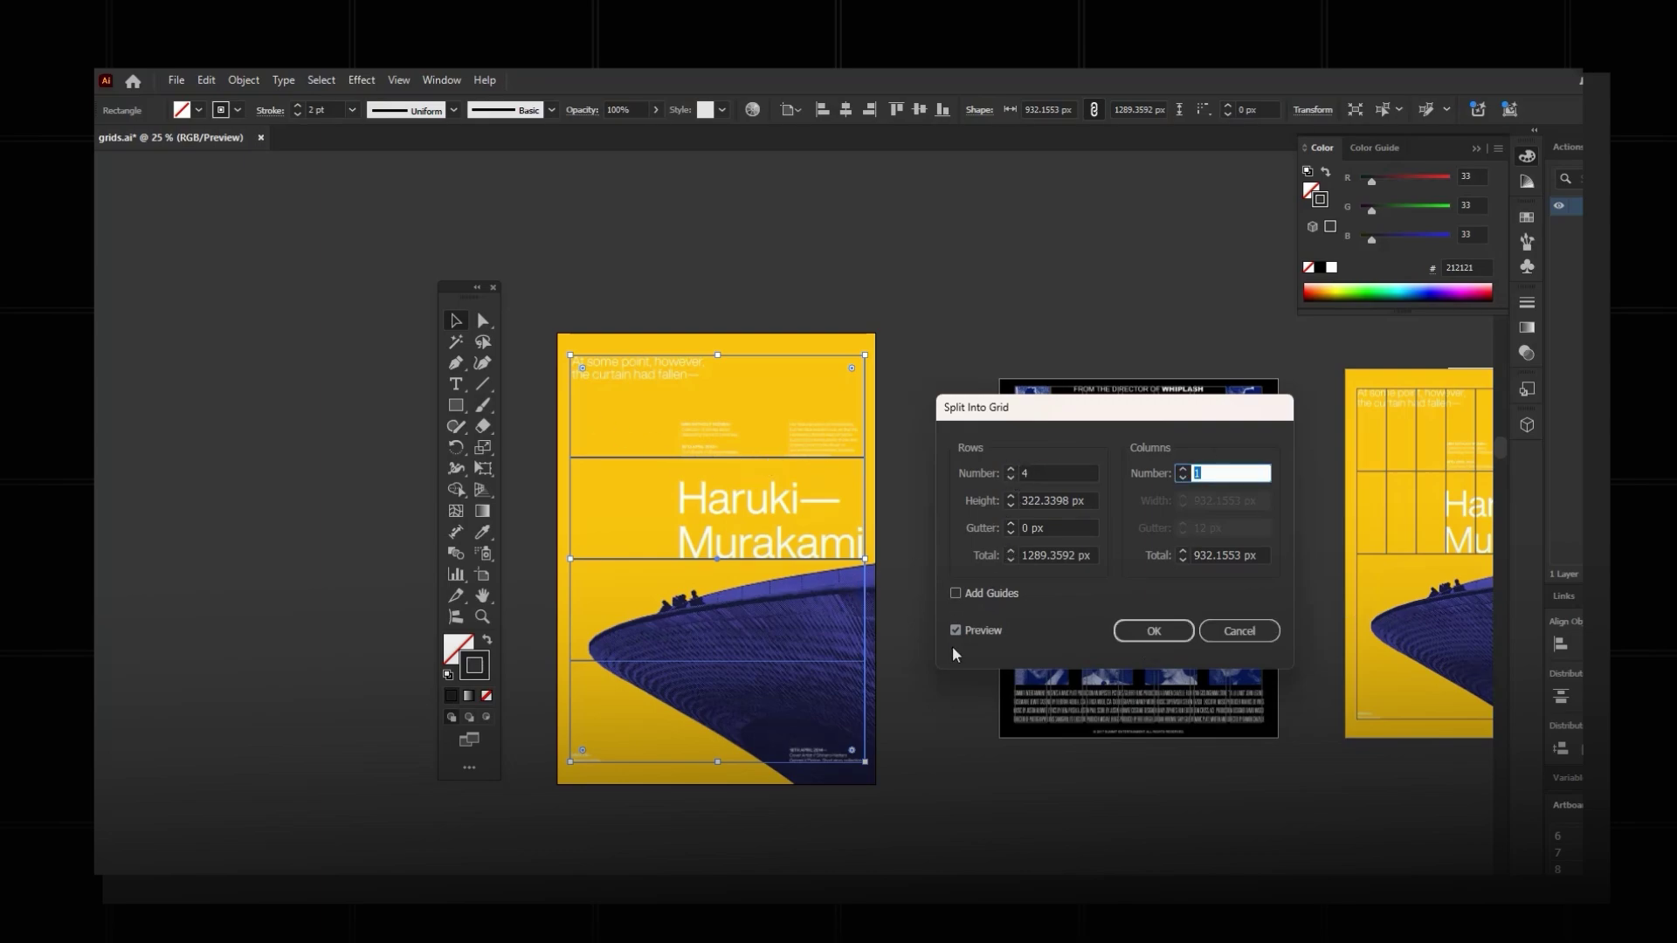
text(5)
key(Up)
key(Up)
key(Up)
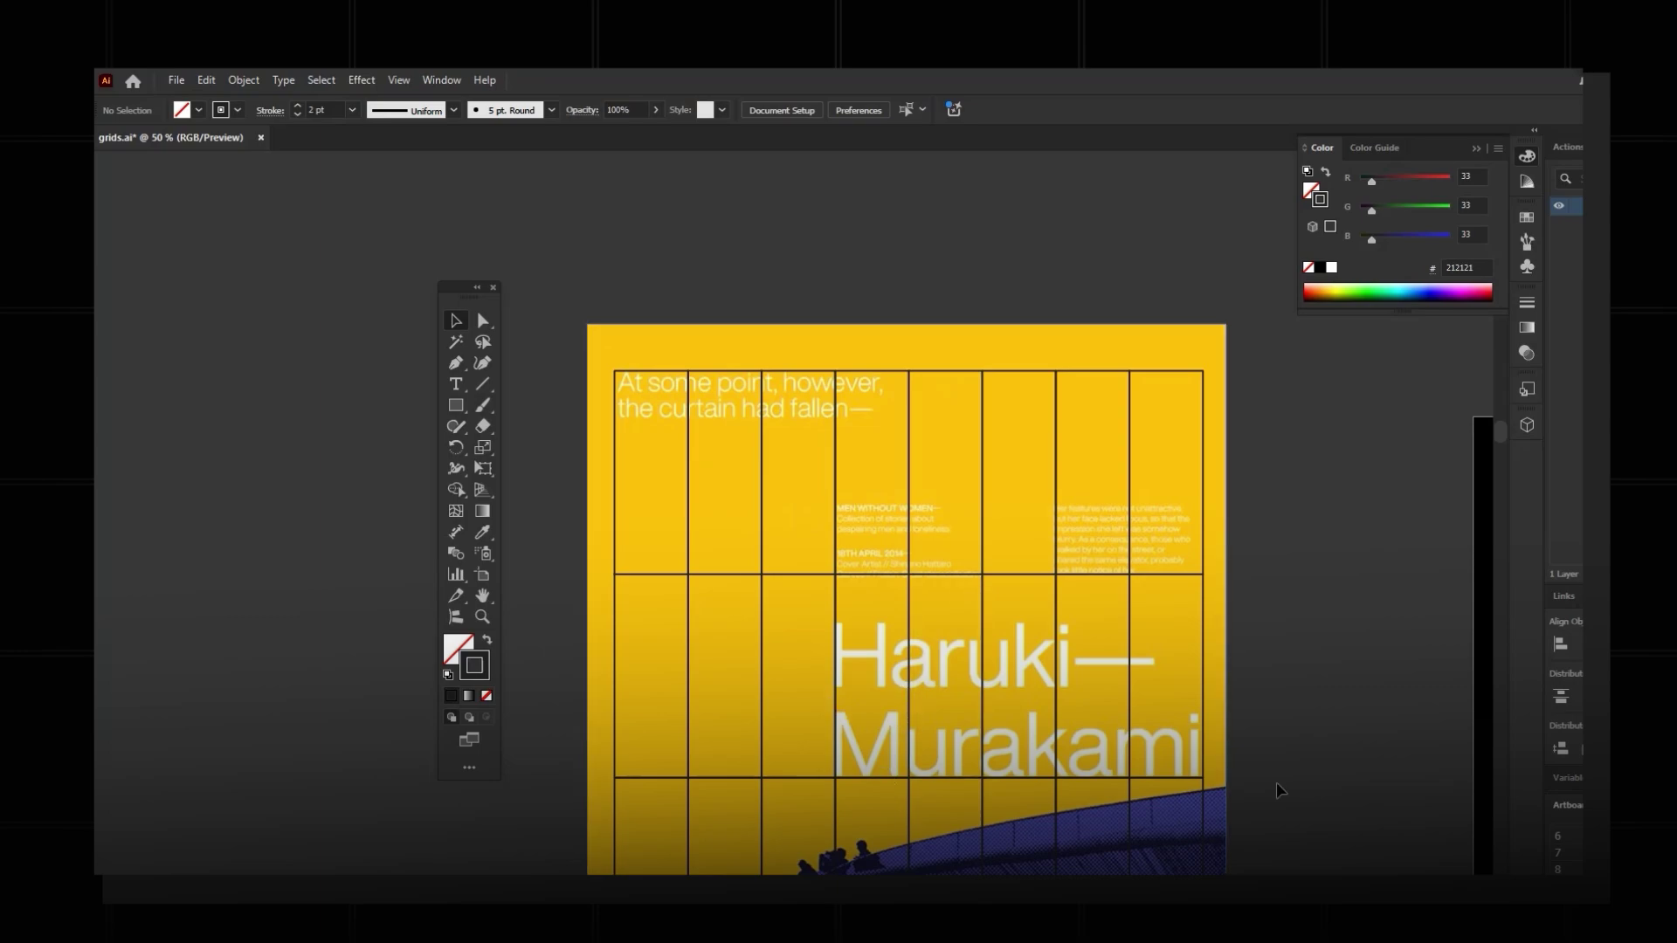
Delete the lower grid rows with the Shape Builder, leaving two rows of eight cells.
key(ctrl+minus)
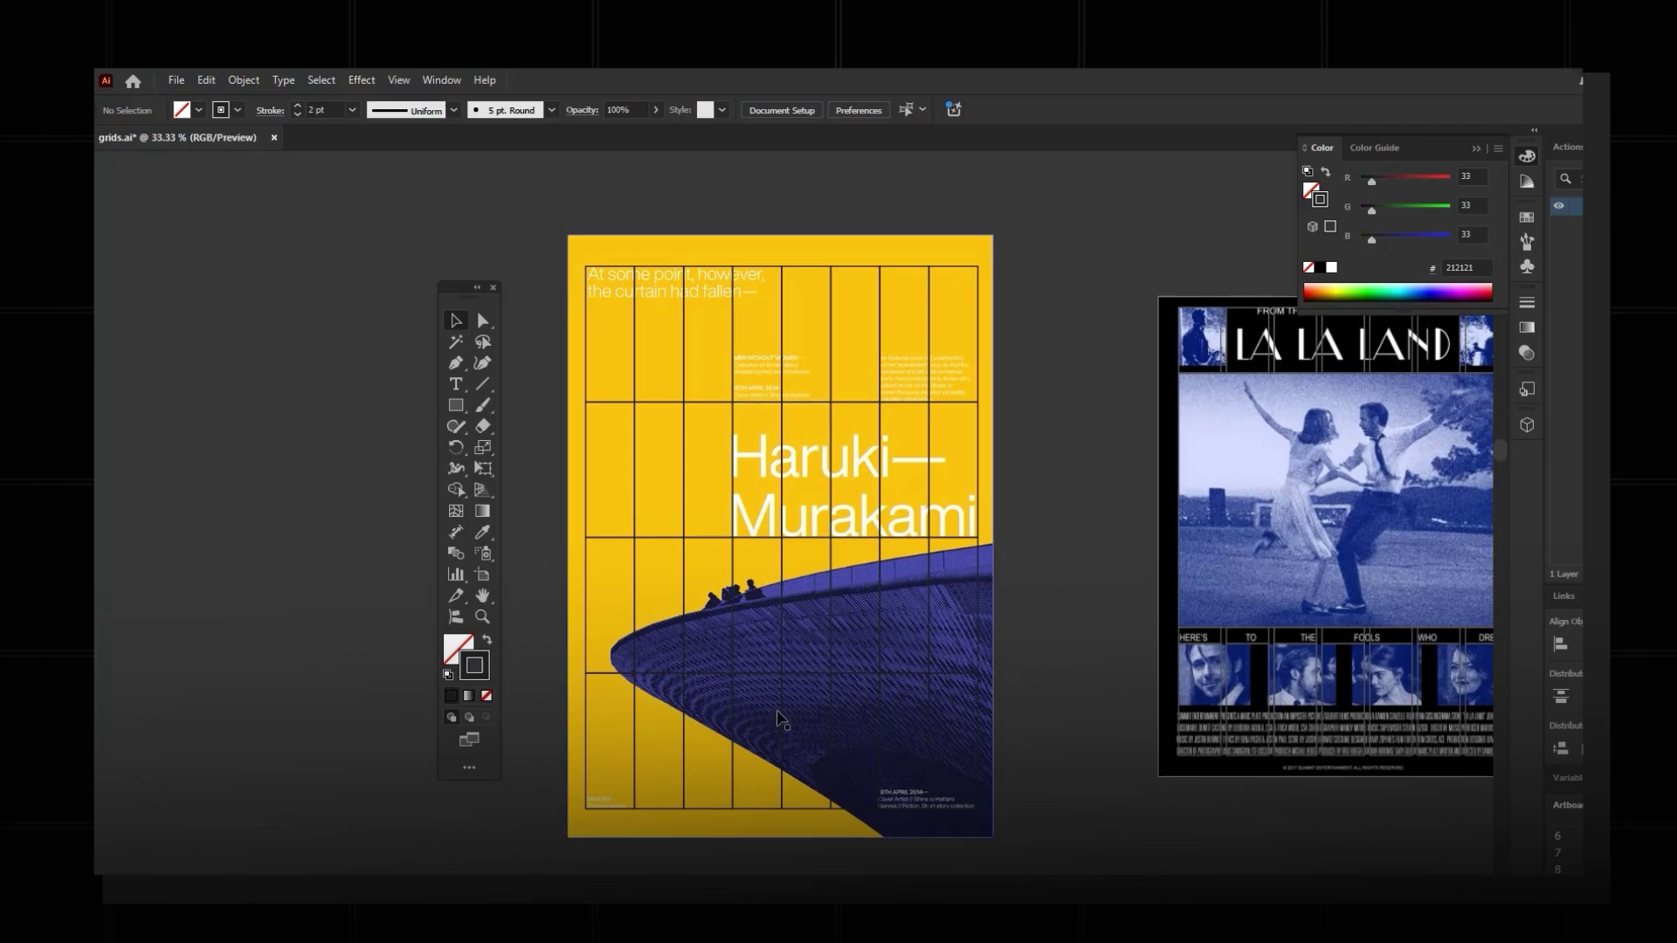
drag(1057, 458, 507, 872)
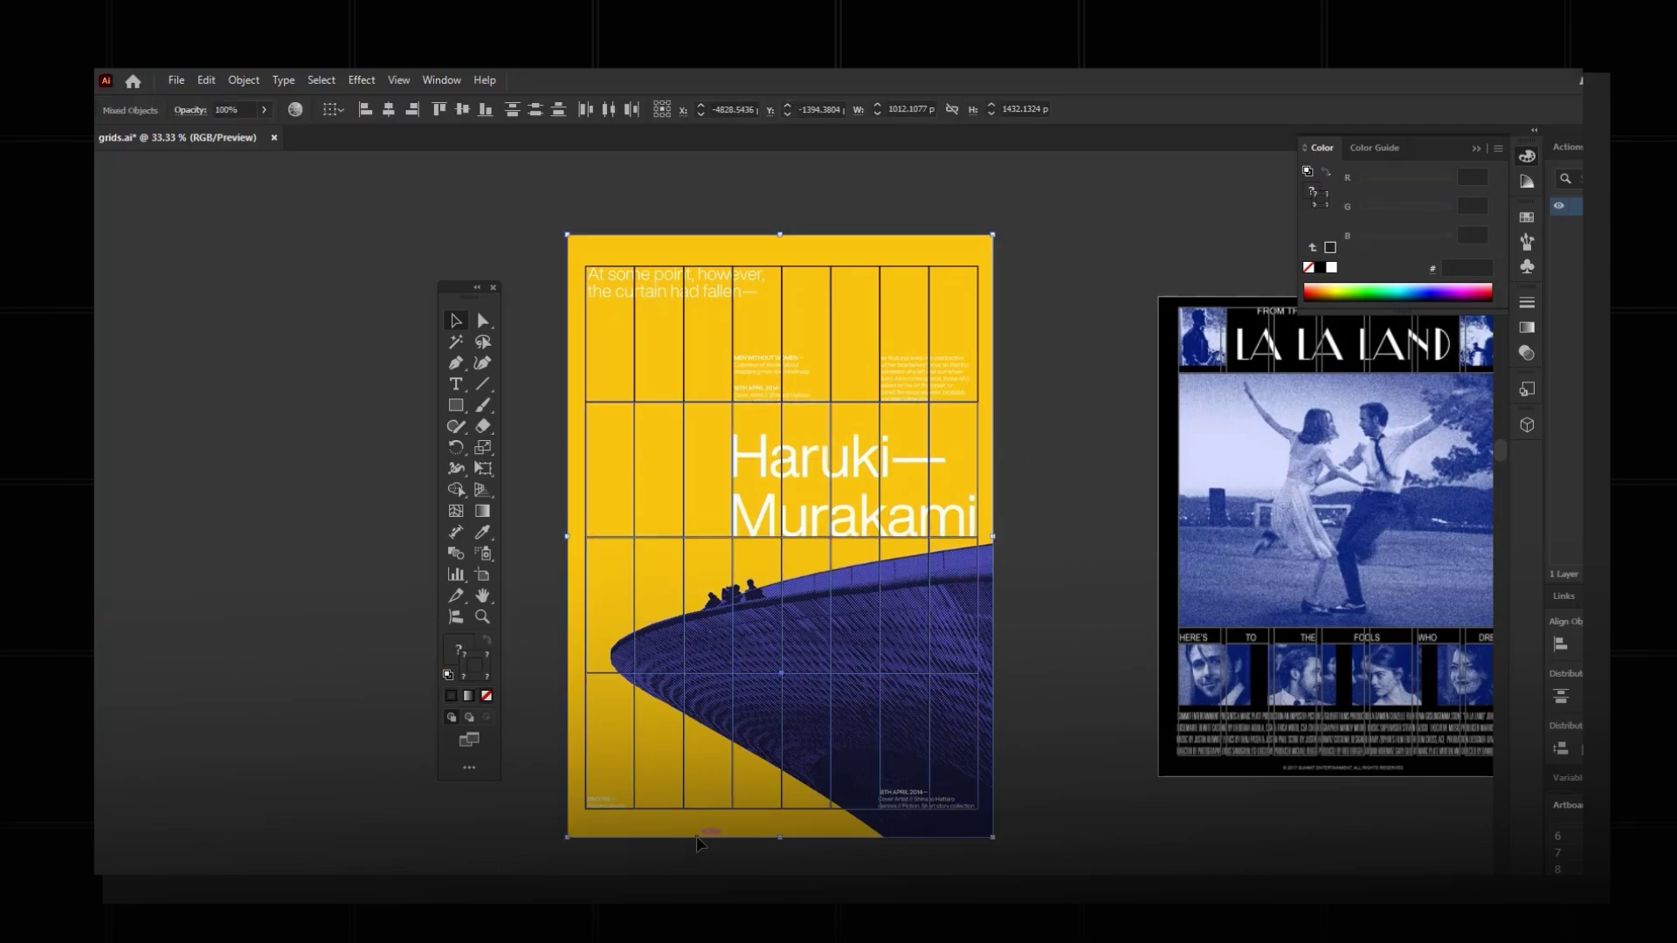
click(456, 489)
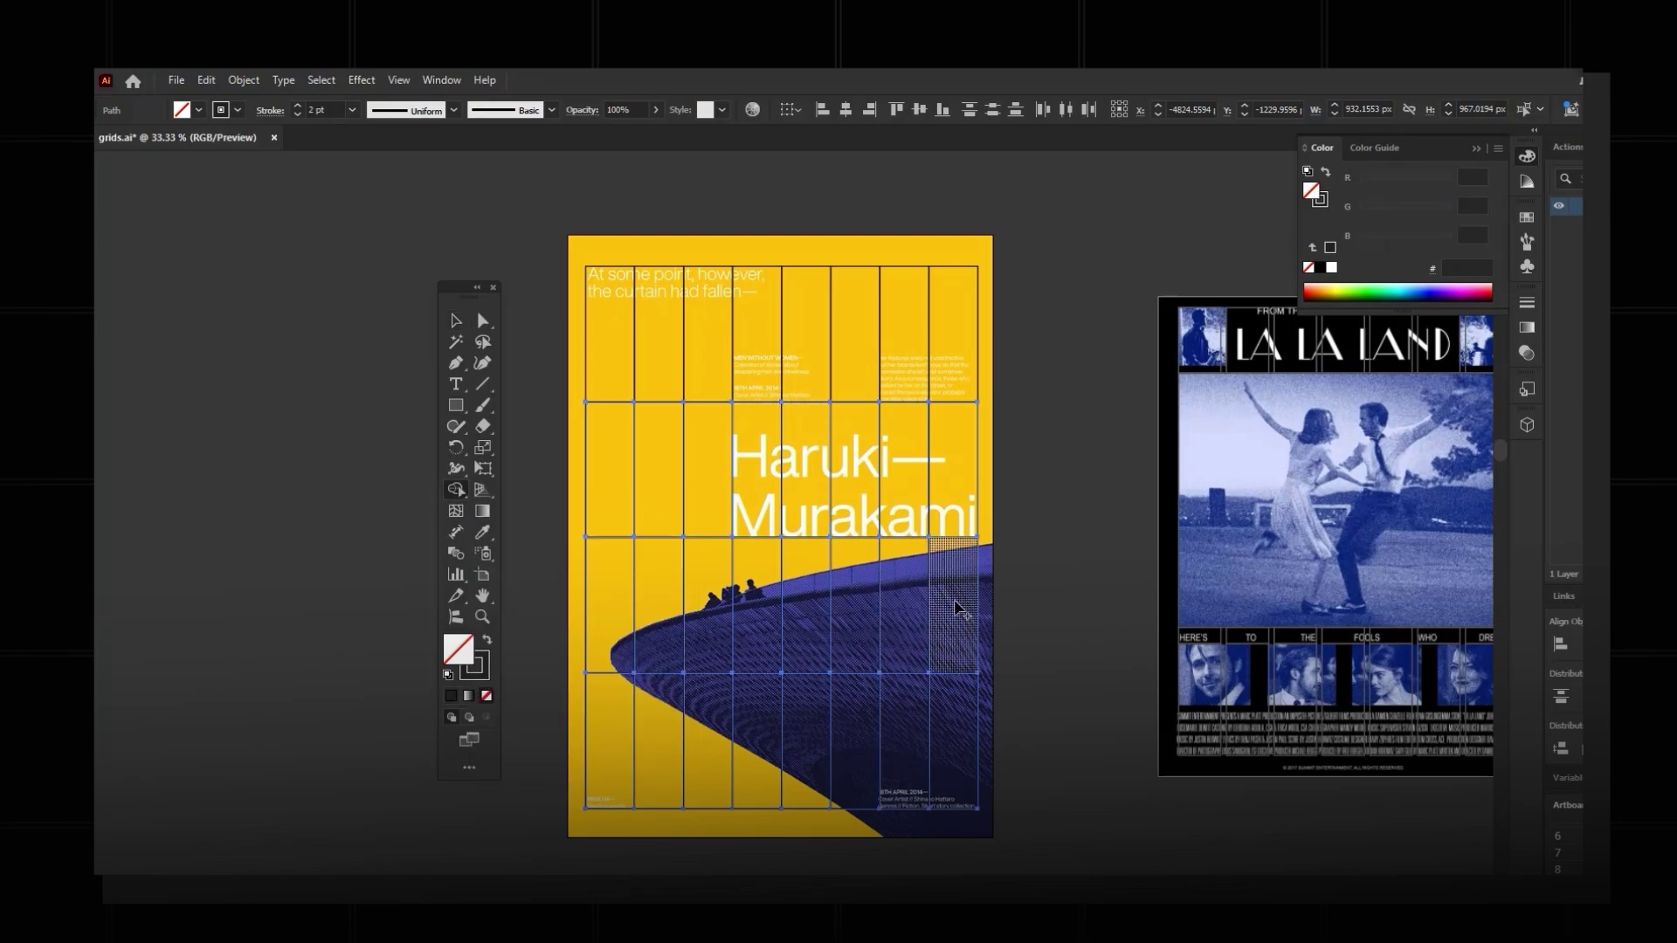
mouse_move(954, 599)
mouse_down()
mouse_move(664, 605)
mouse_move(625, 641)
mouse_move(777, 760)
mouse_move(924, 709)
mouse_up()
alt+click(948, 725)
click(455, 321)
click(1140, 676)
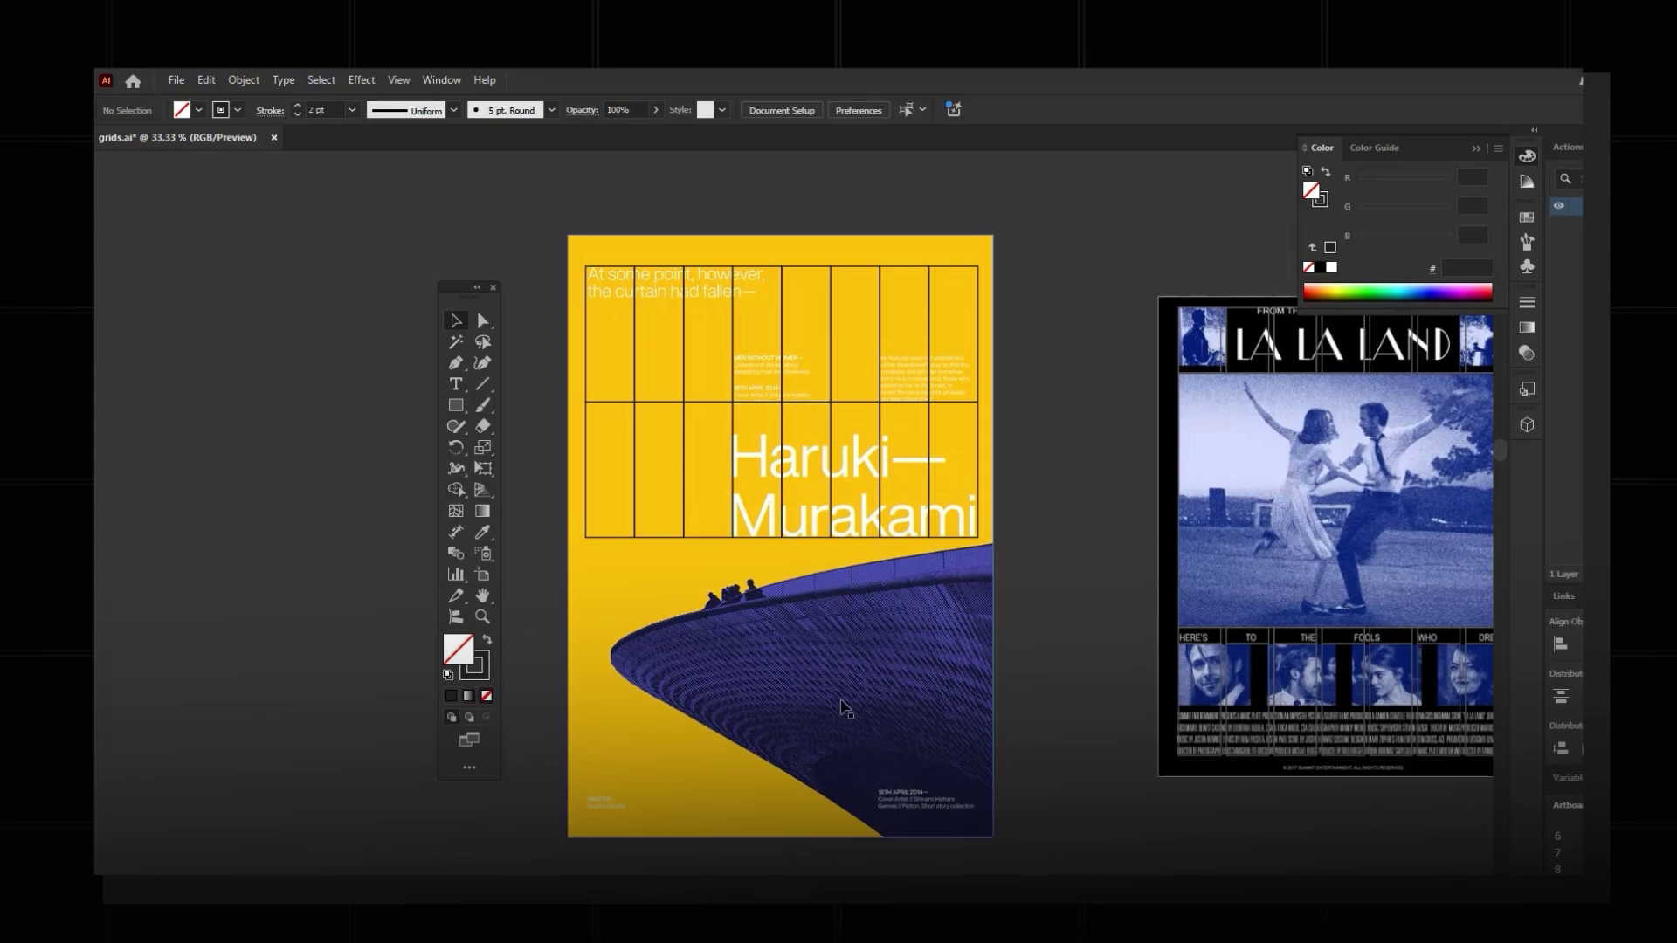
click(456, 405)
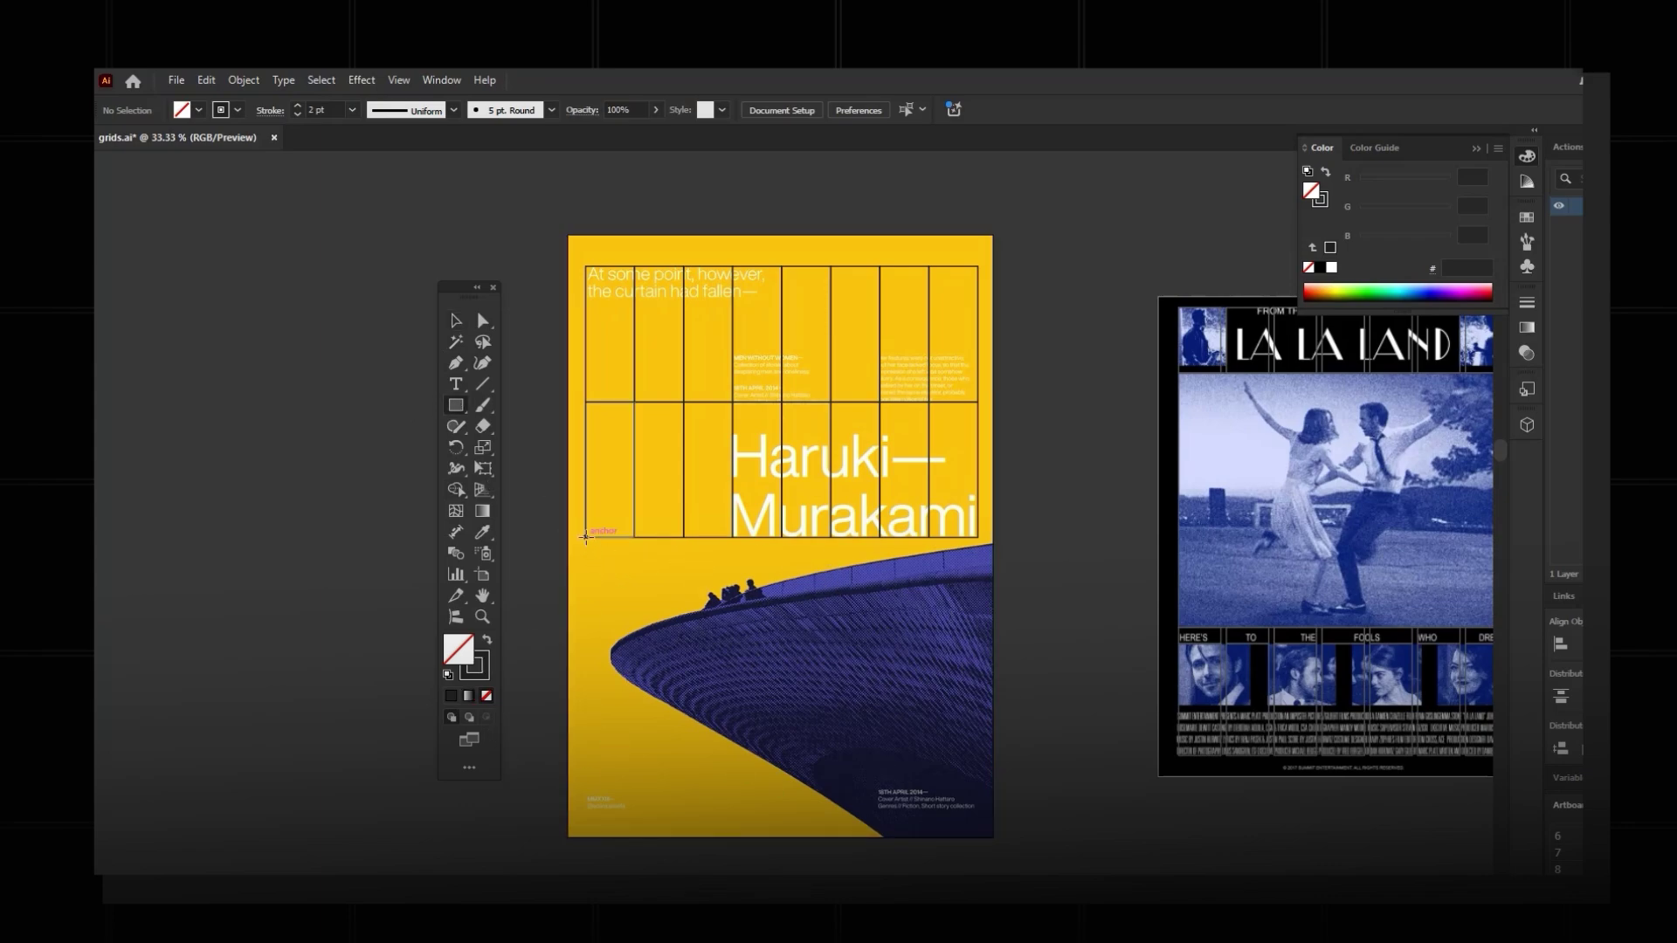
Draw a large rectangle filling the area beneath the two grid rows, then select the whole grid.
drag(586, 536, 977, 810)
scroll(873, 669, left, 1)
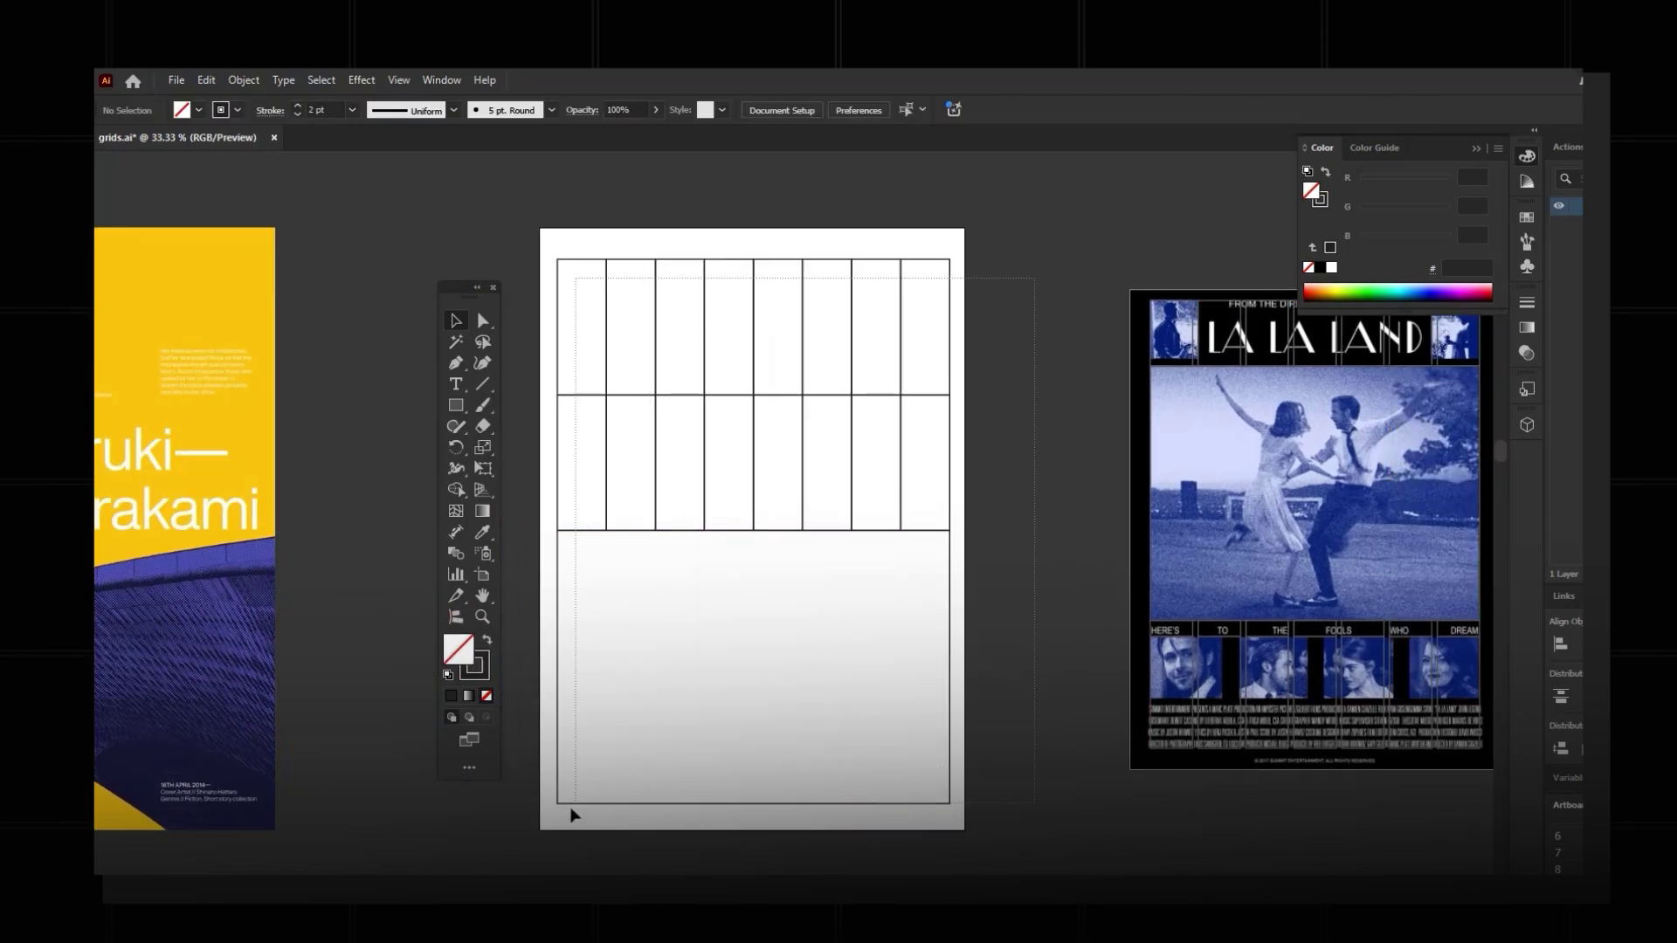
drag(562, 815, 628, 787)
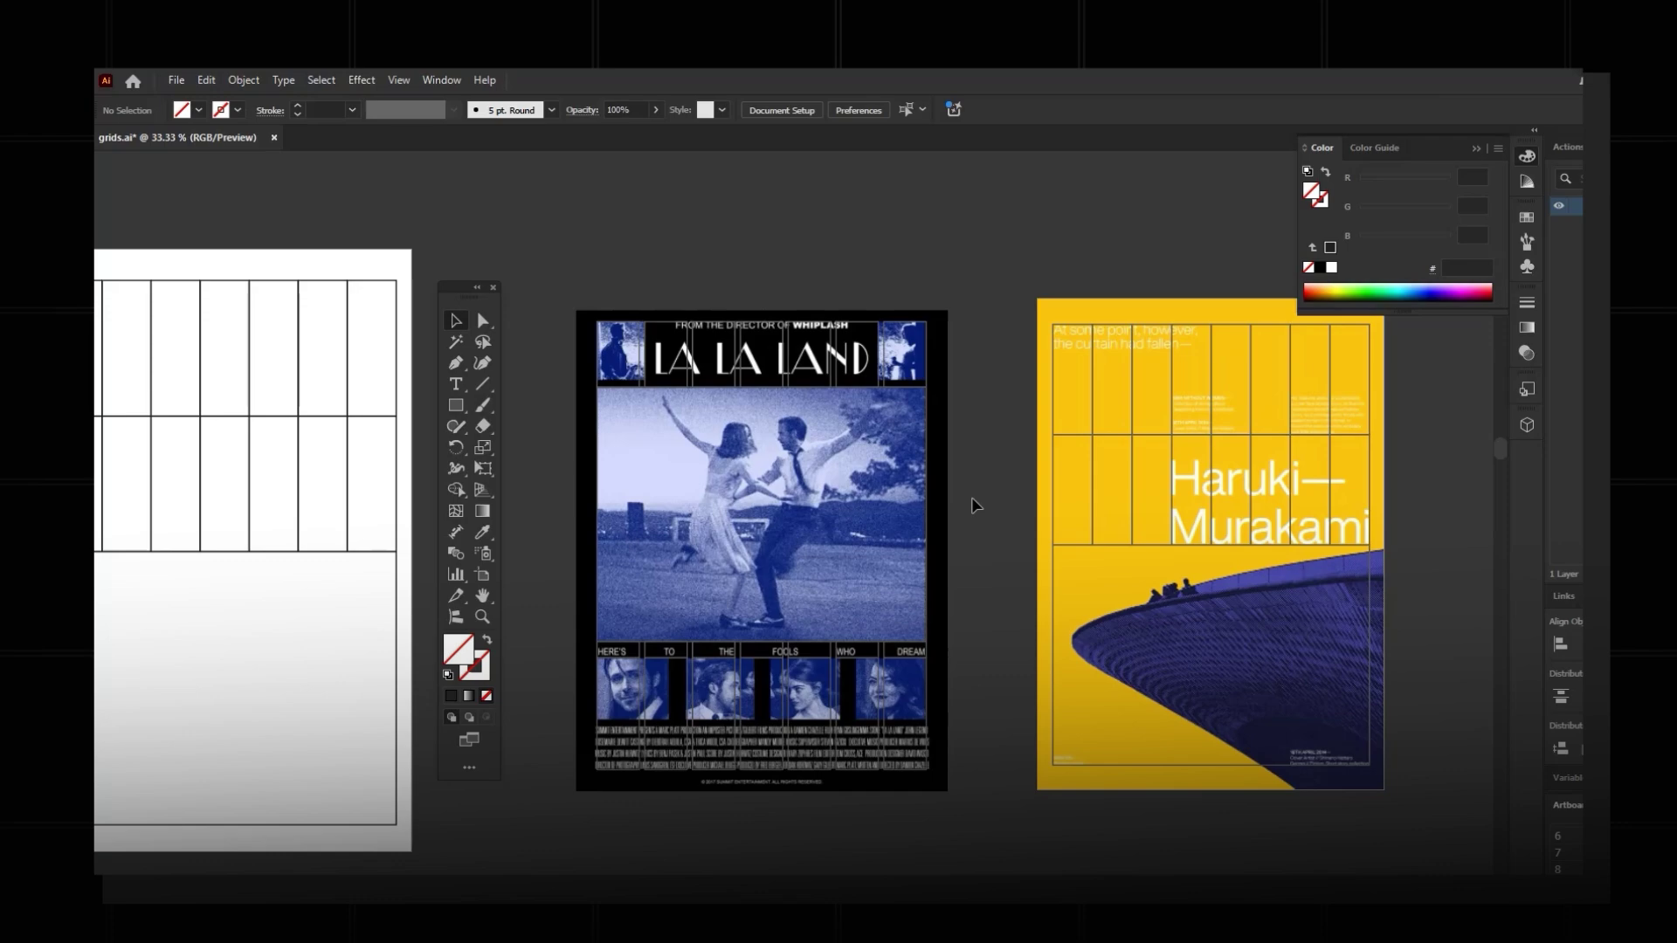
Move the La La Land image off its artboard, then bring the empty artboard beside the TACTIC and ATYPI posters into view.
drag(846, 418, 860, 935)
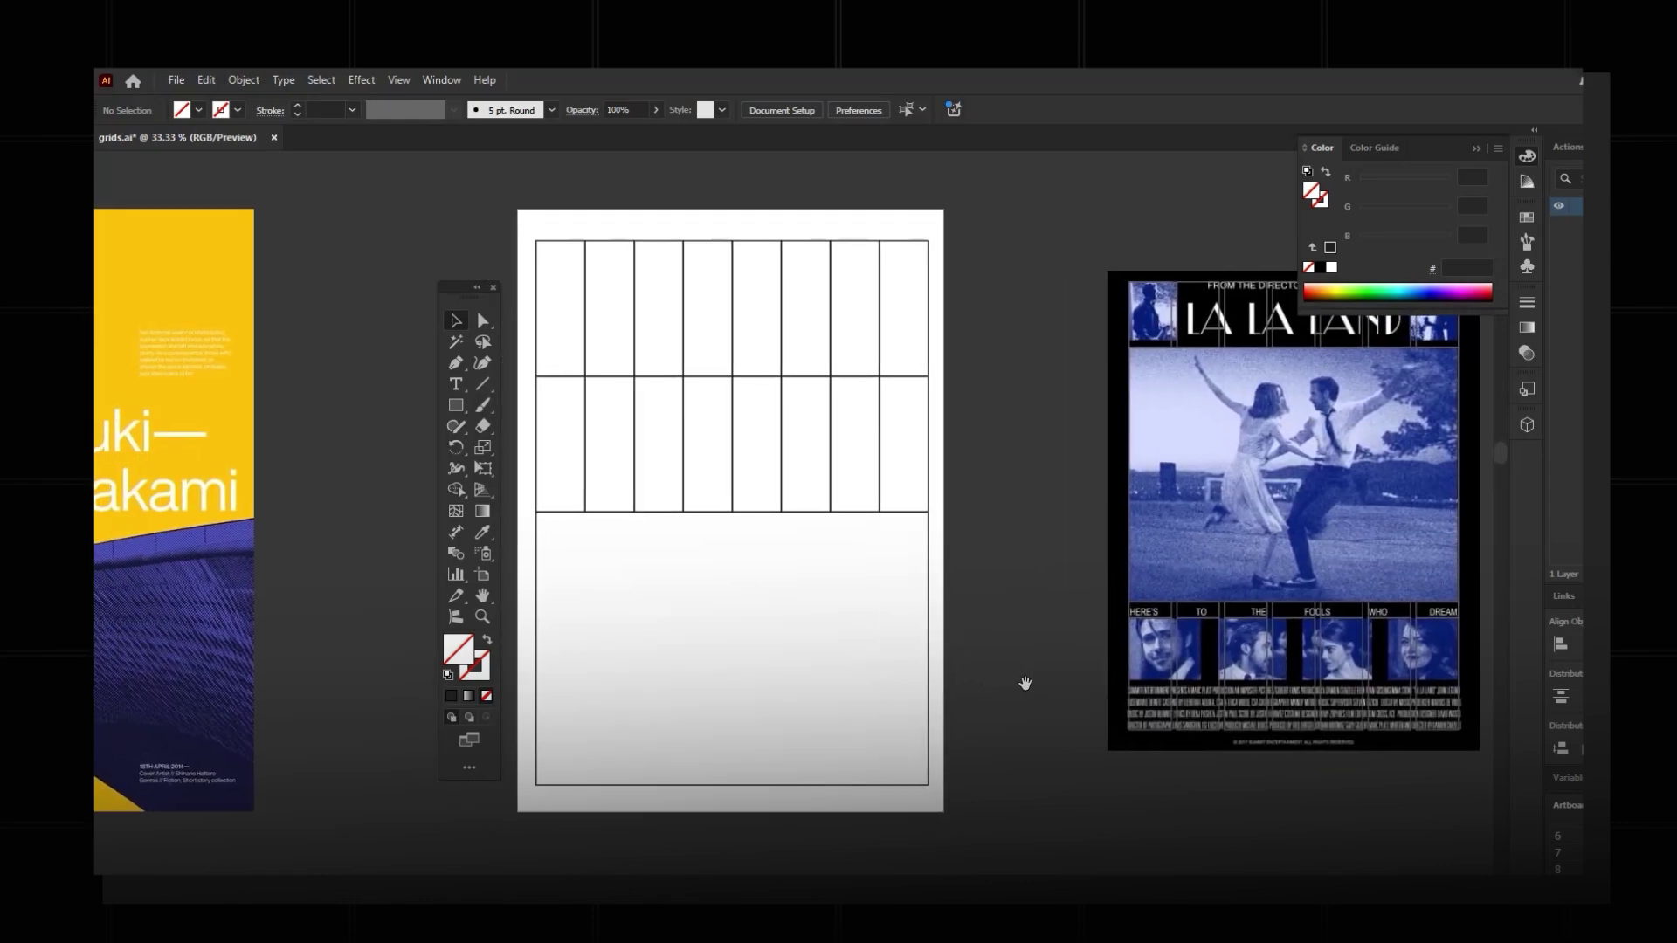
key(ctrl+minus)
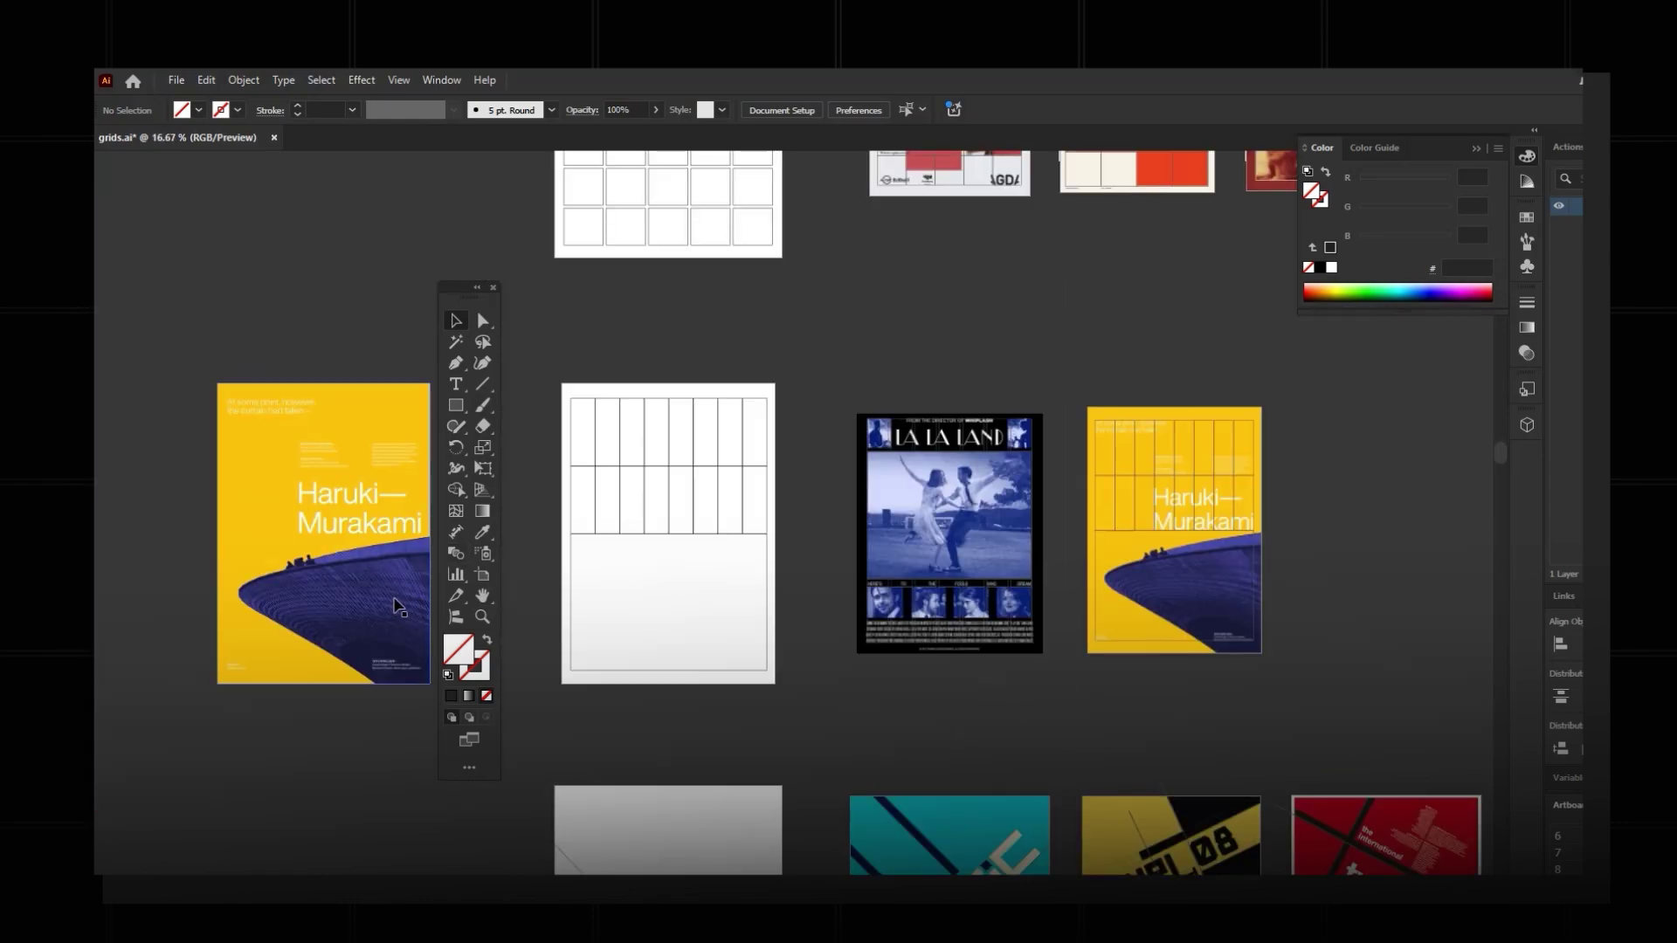
drag(311, 583, 659, 593)
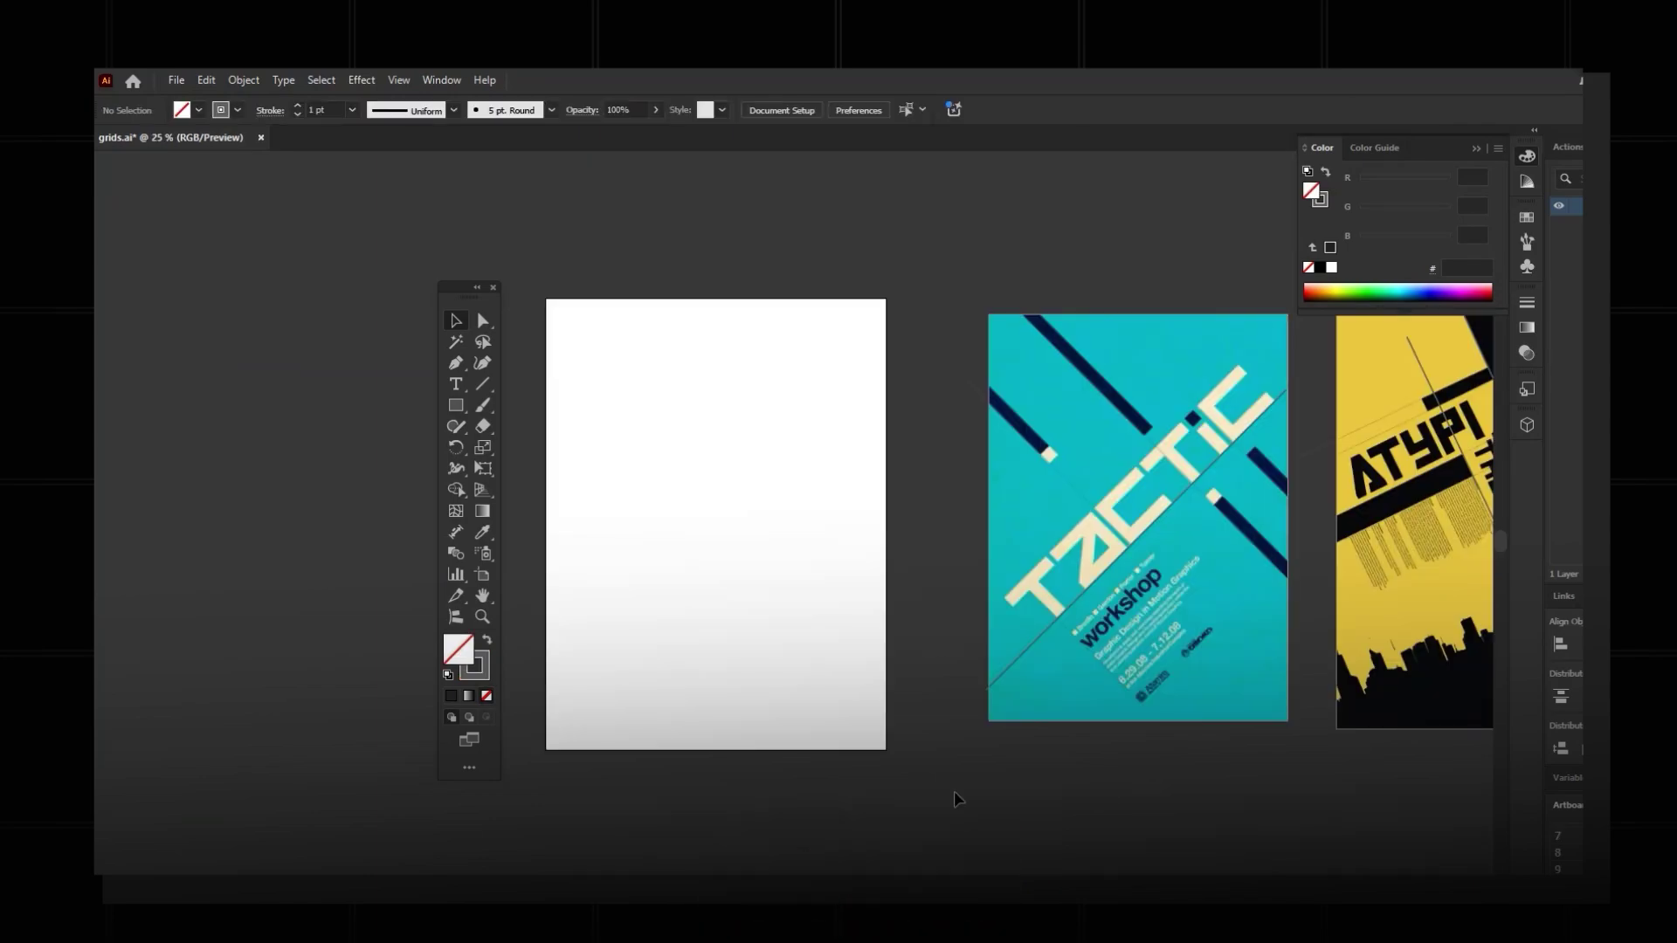
Give the new vertical line a 6 pt stroke.
click(456, 362)
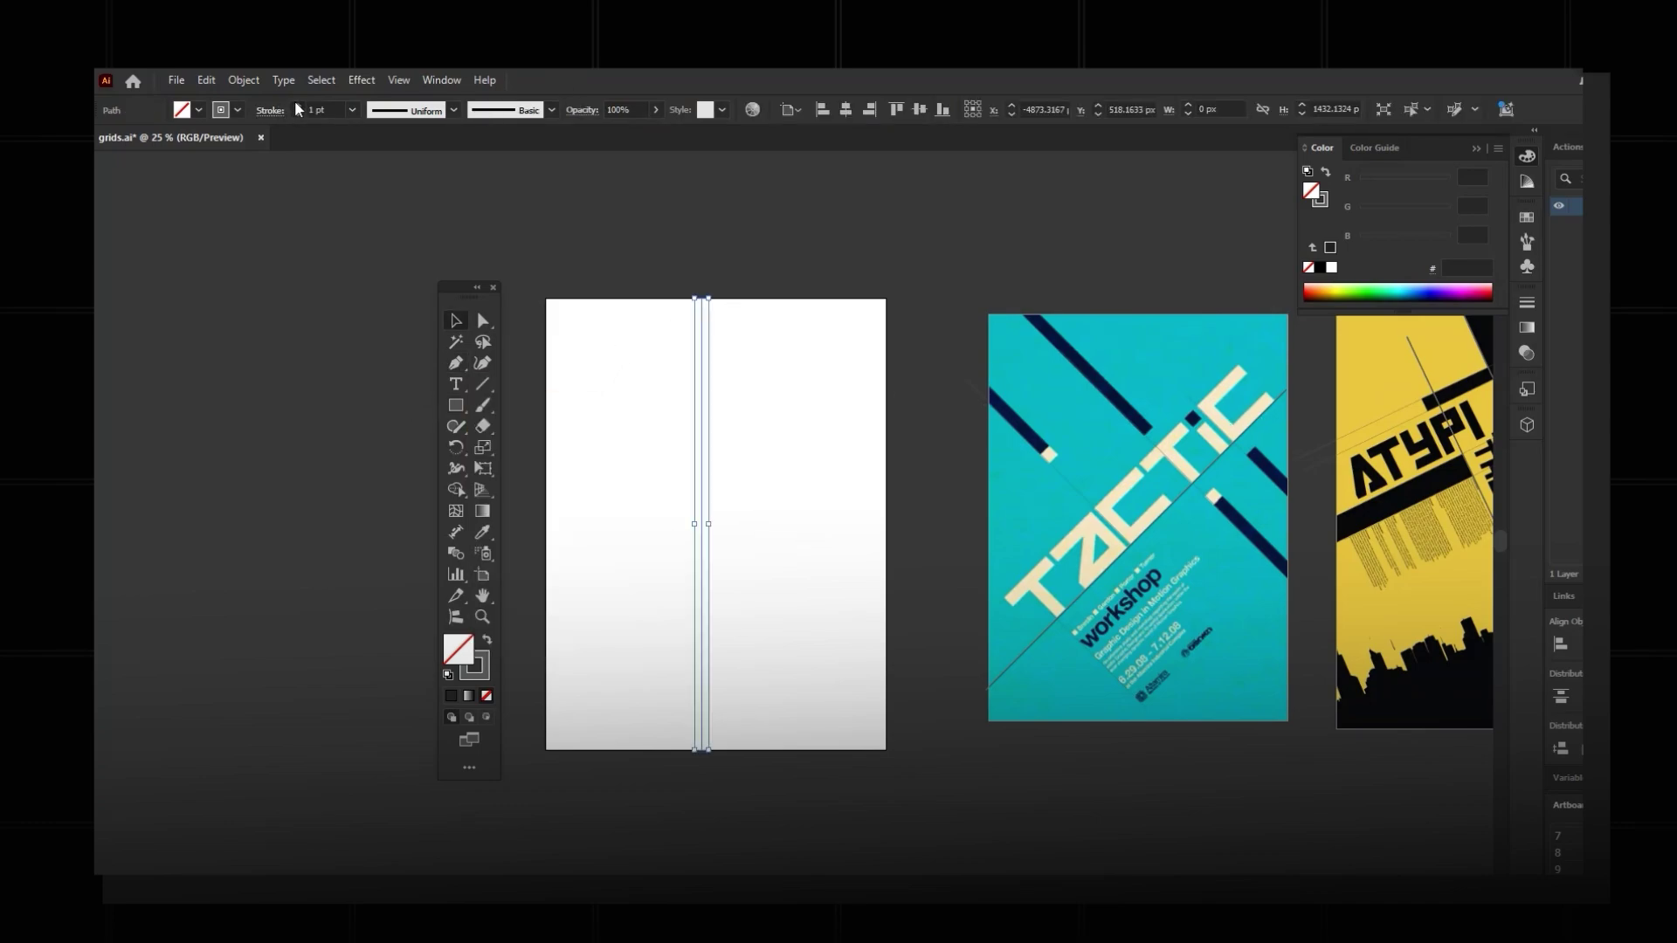
click(296, 104)
click(296, 104)
click(296, 104)
click(810, 176)
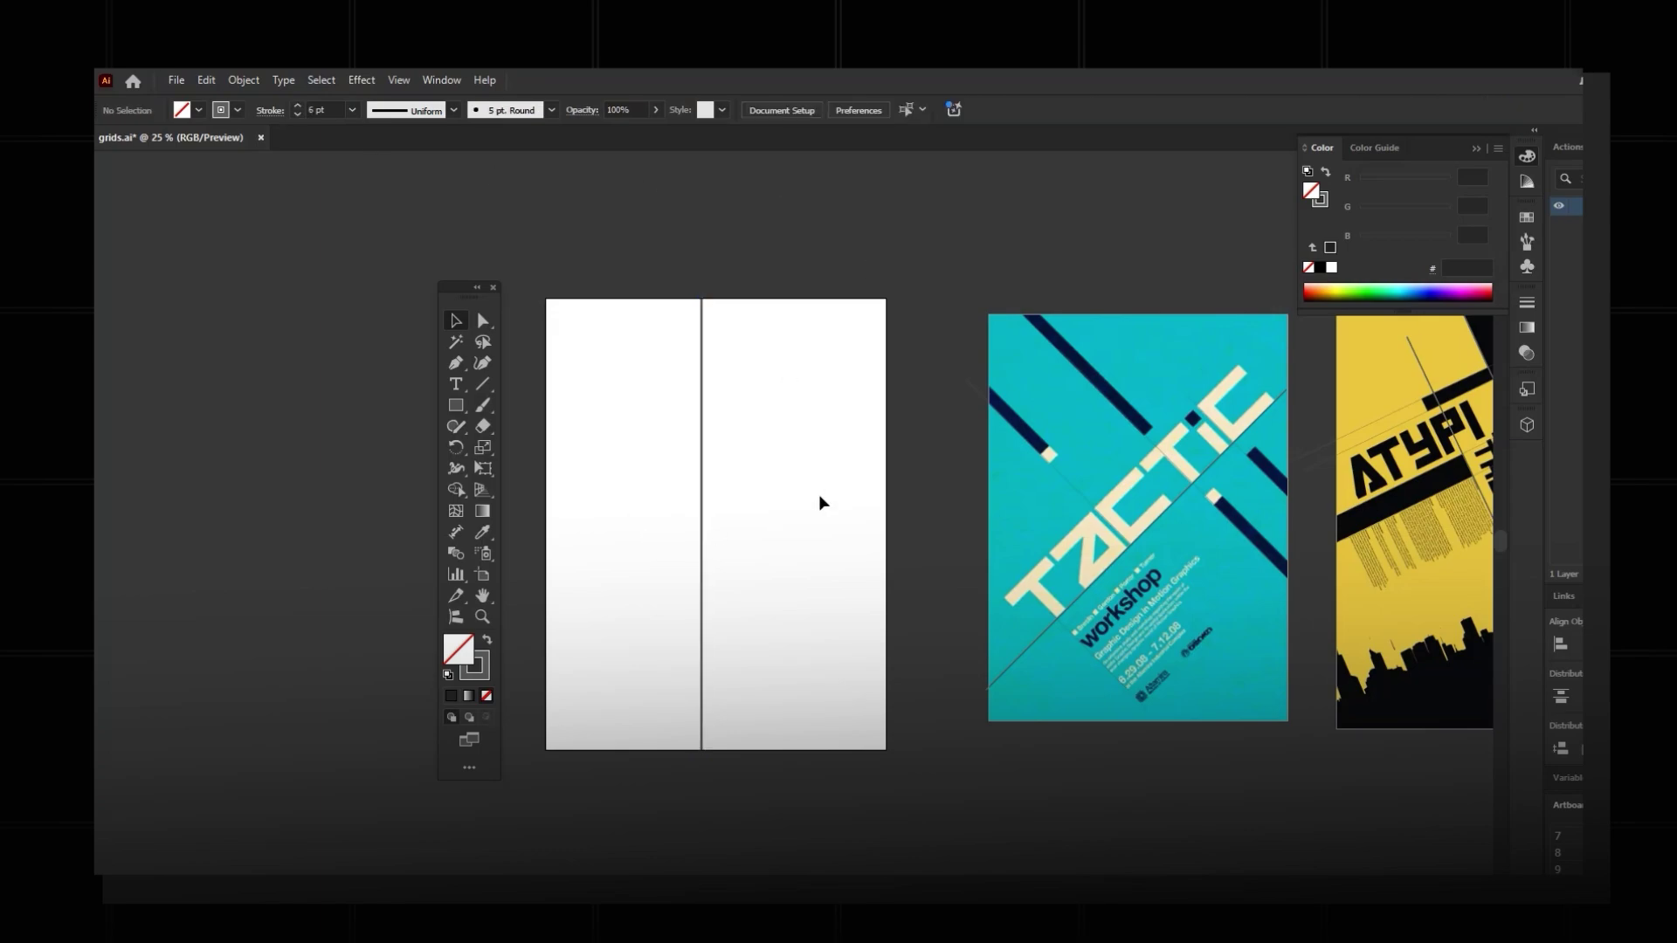
Rotate the thick line 45° so it rises from lower left to upper right, and nudge it slightly higher.
drag(817, 495, 654, 604)
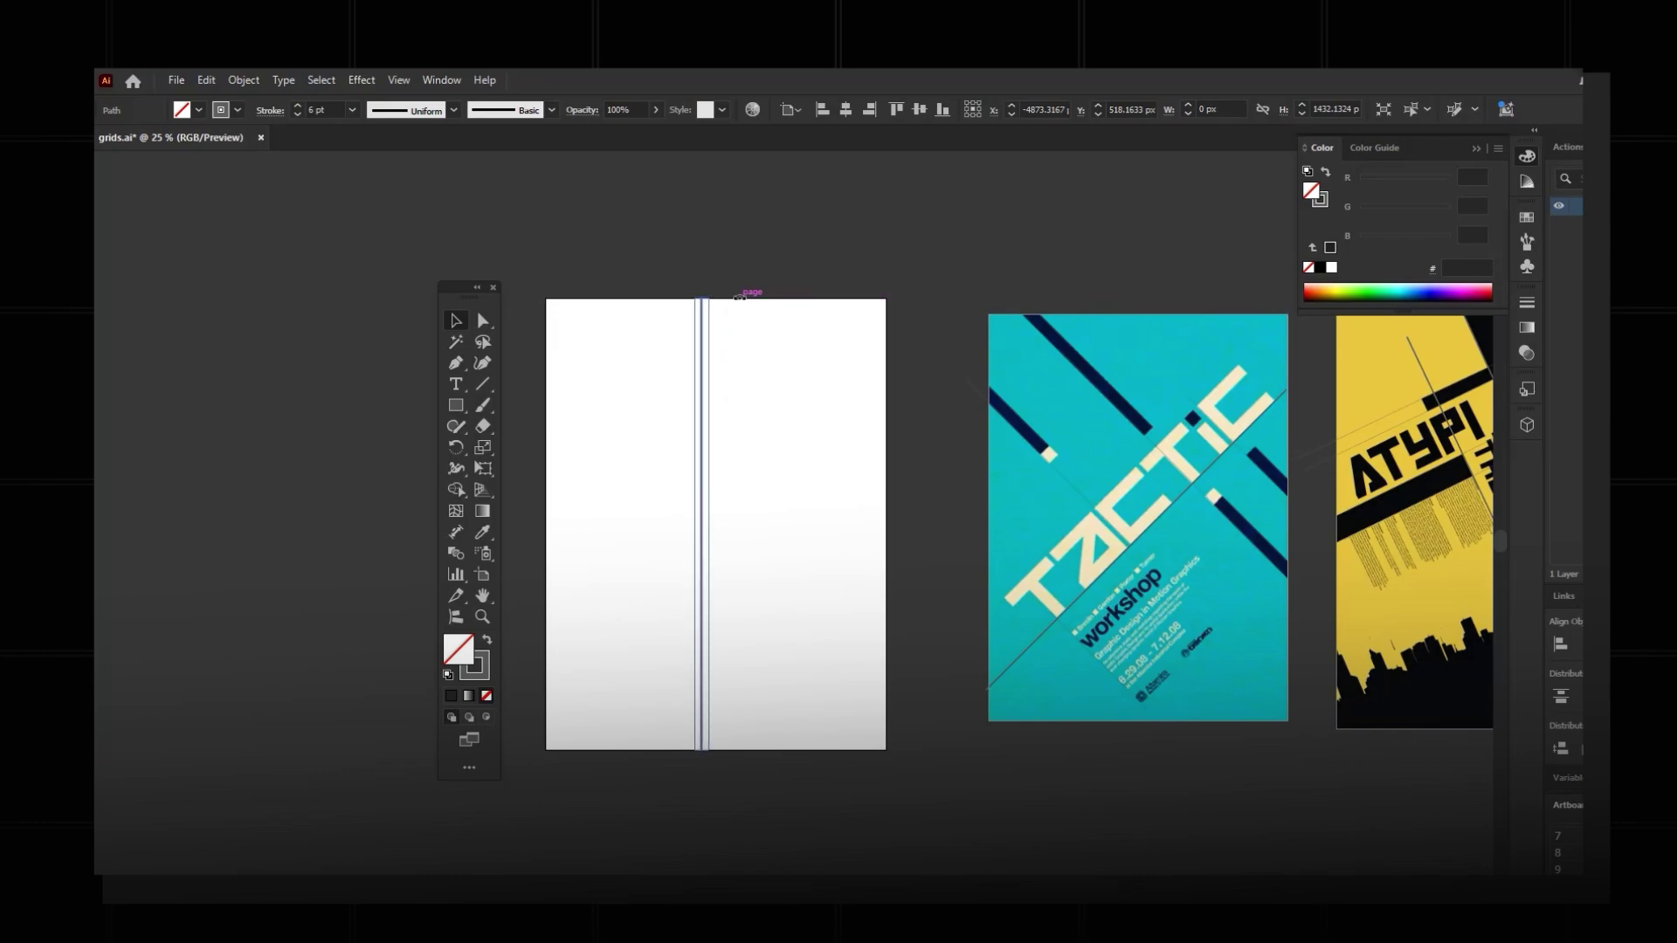
drag(749, 292, 827, 332)
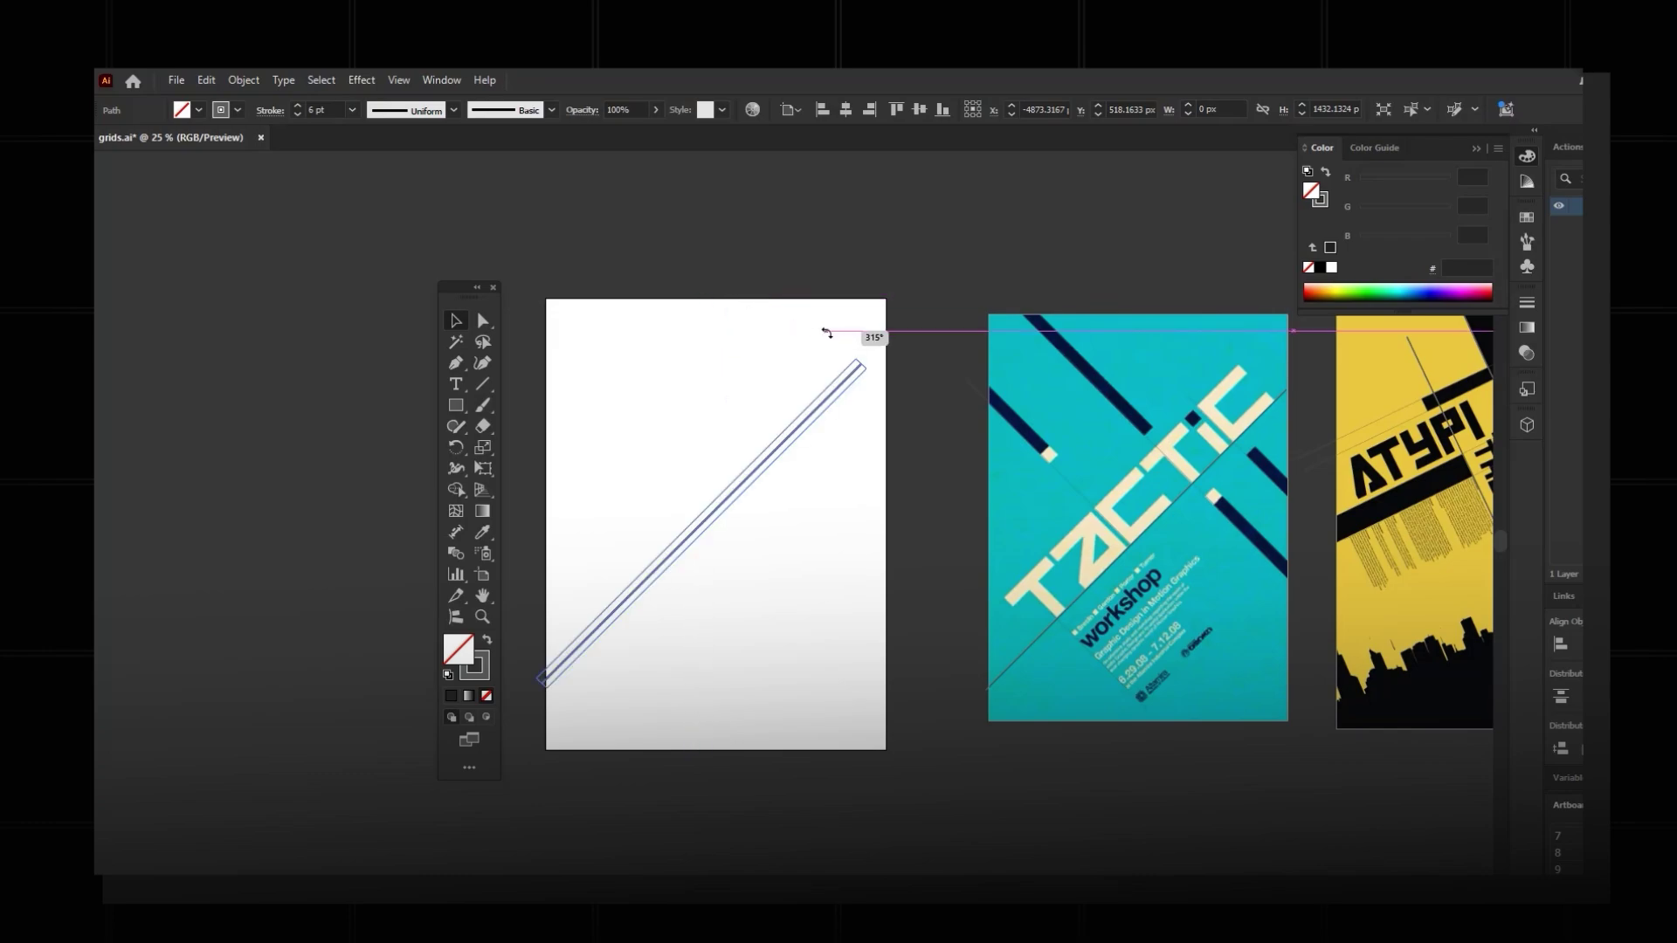
click(823, 430)
drag(770, 427, 783, 419)
click(923, 306)
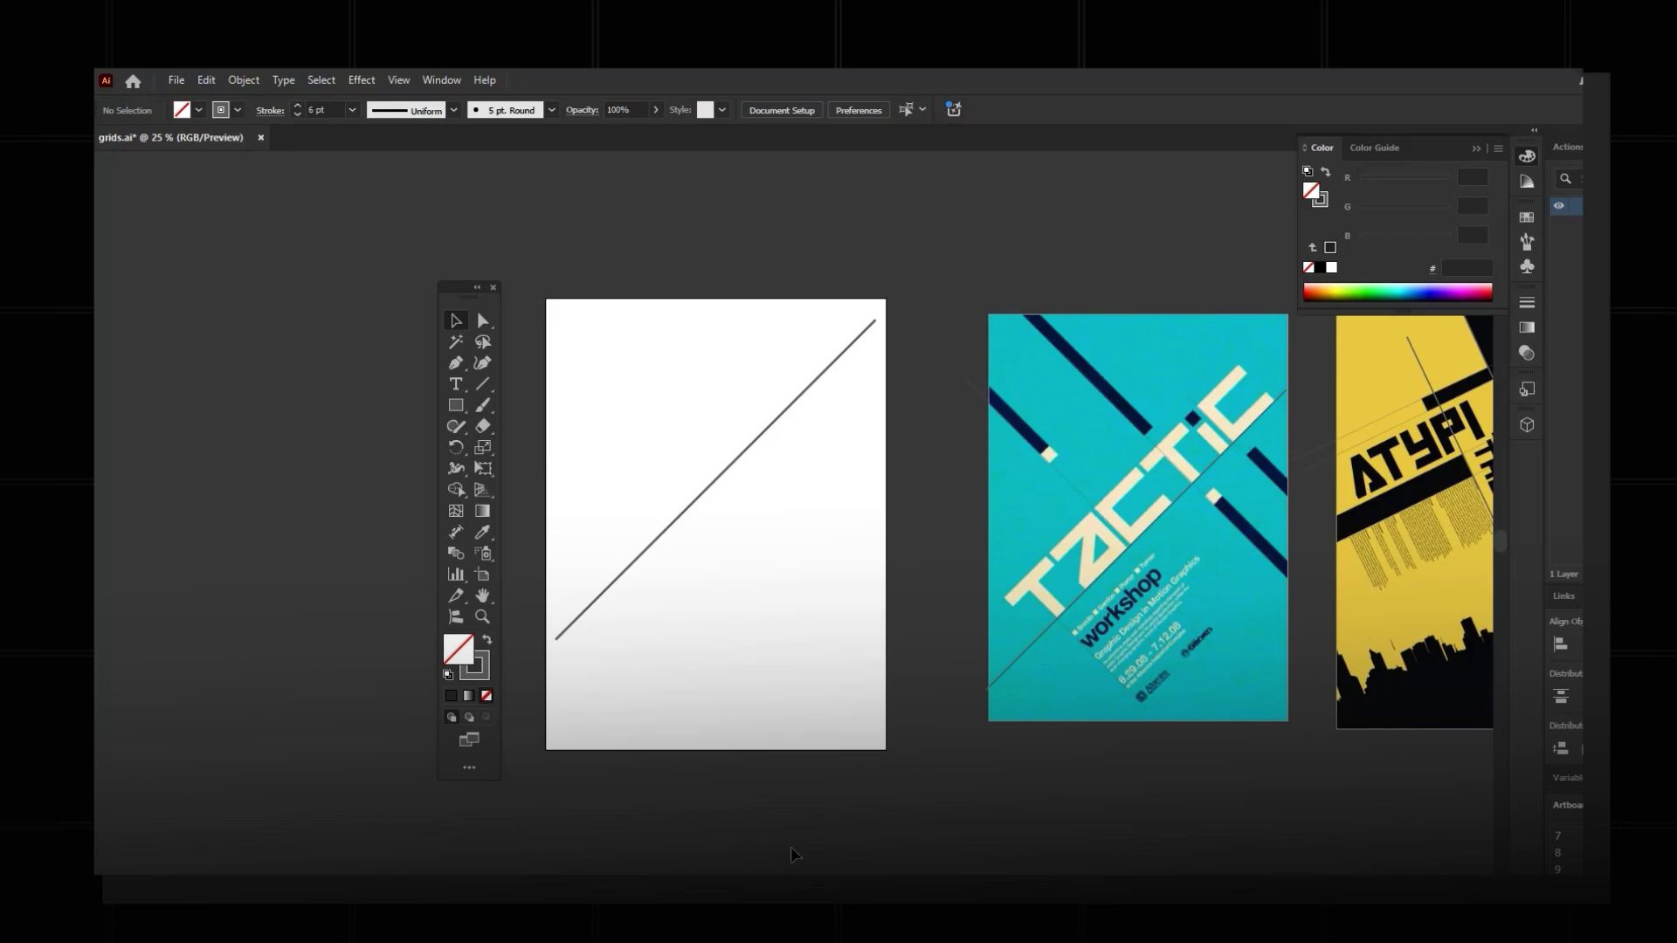
Draw a straight line from near the artboard's top that crosses the thick diagonal.
click(456, 363)
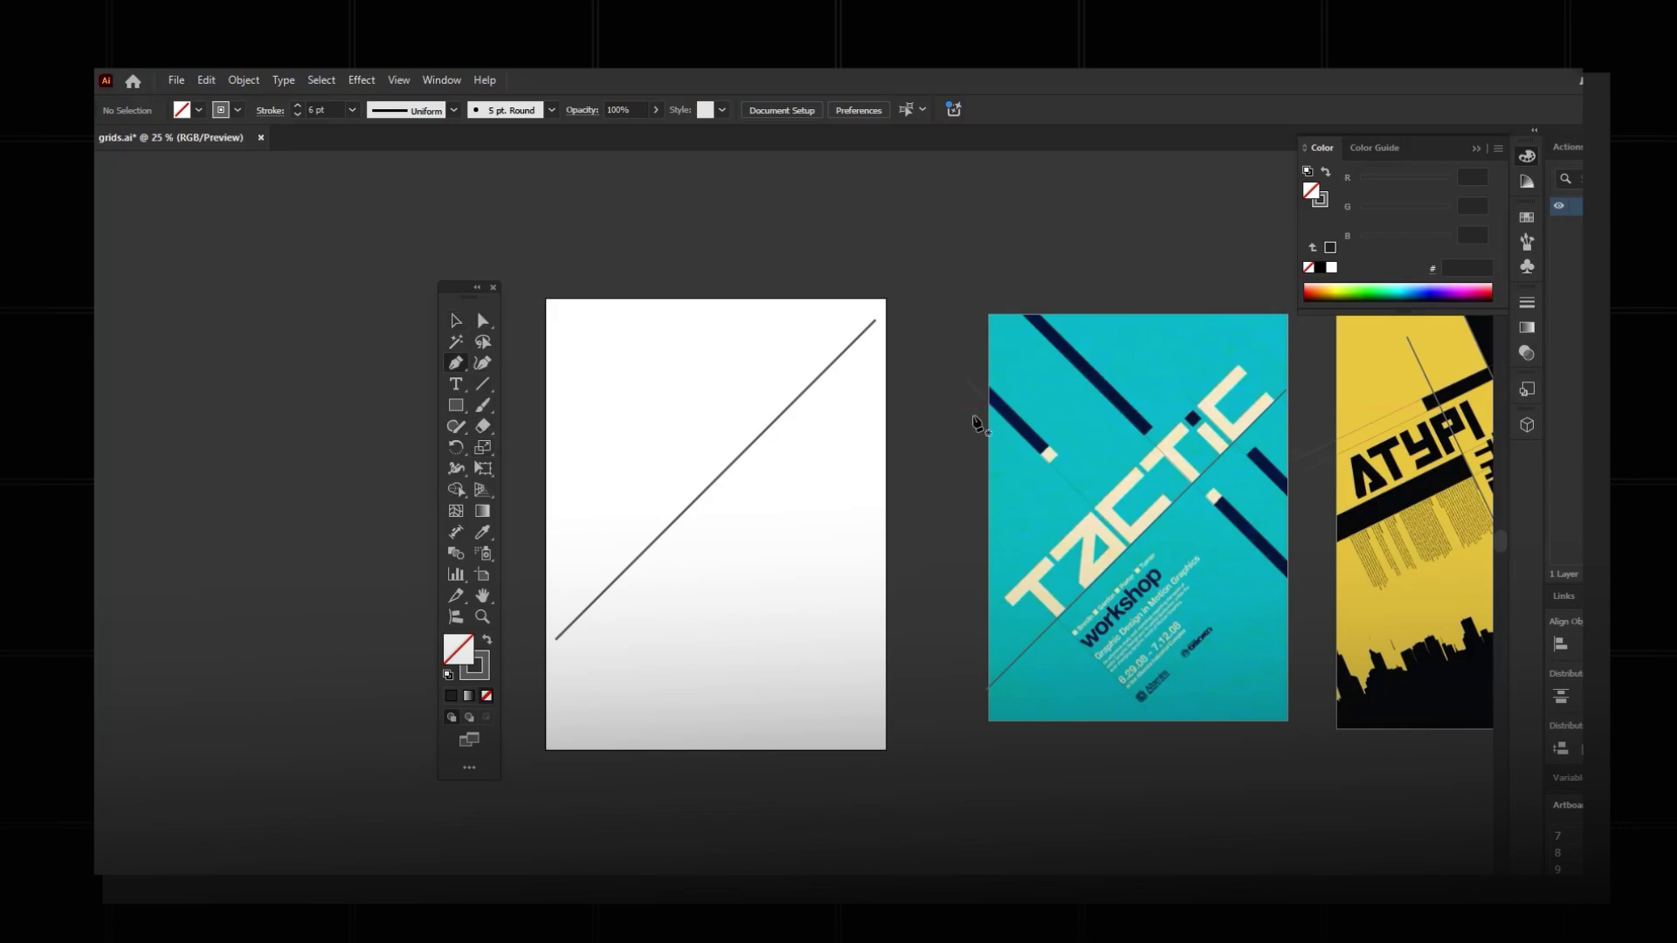
click(694, 340)
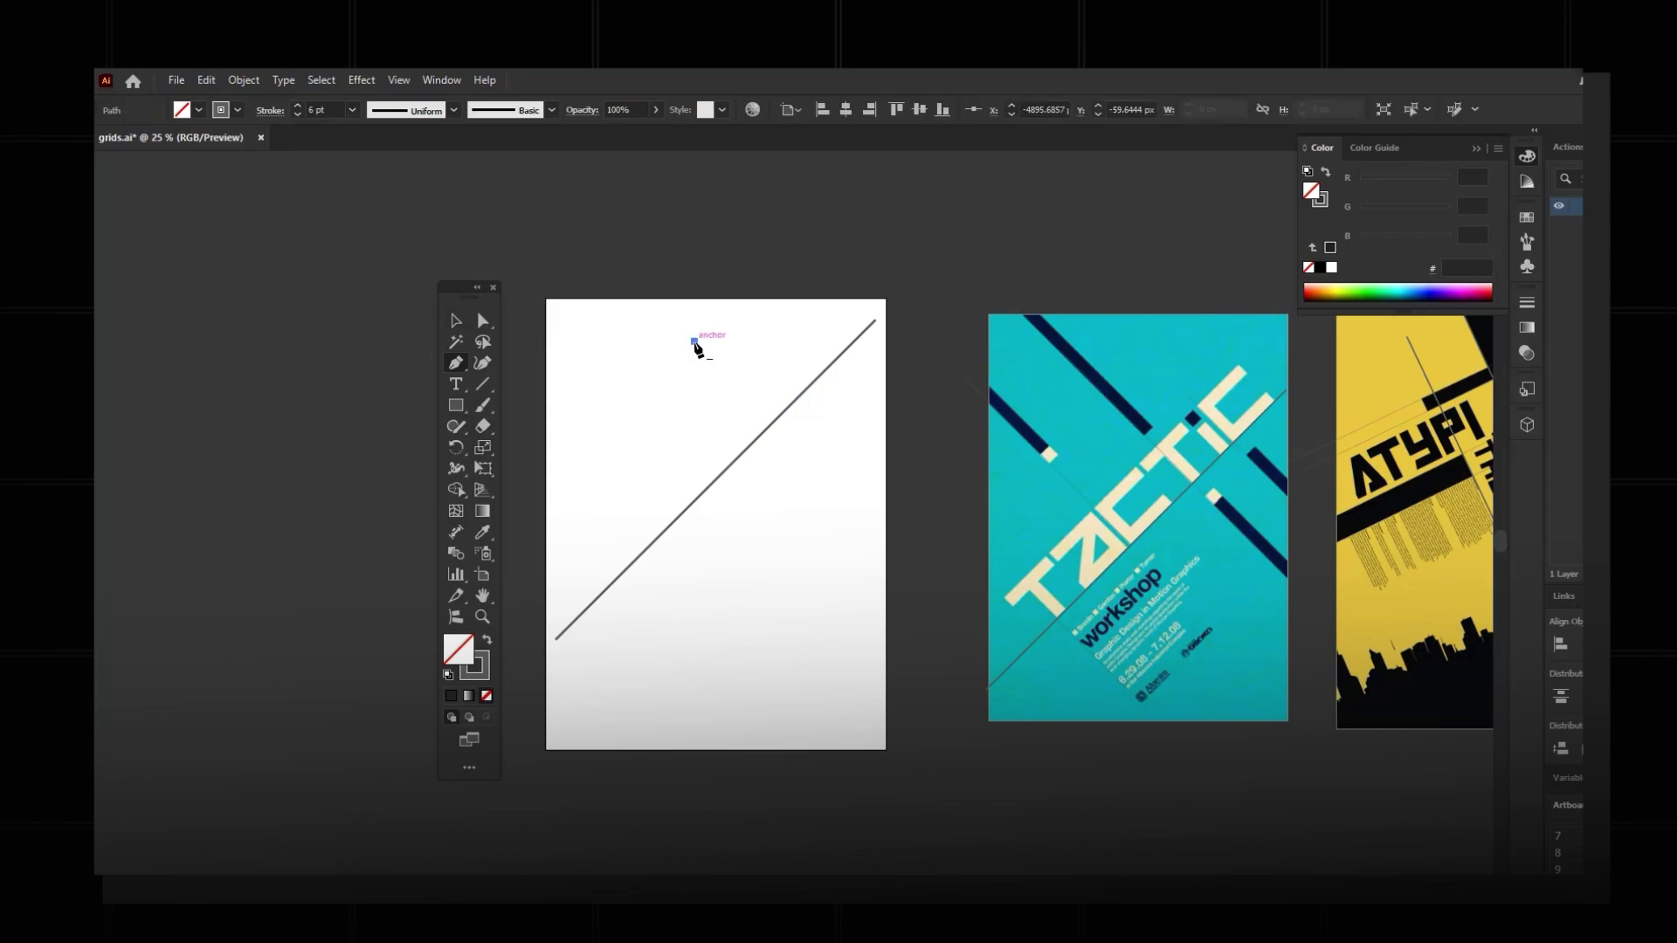
click(852, 497)
click(456, 321)
click(883, 480)
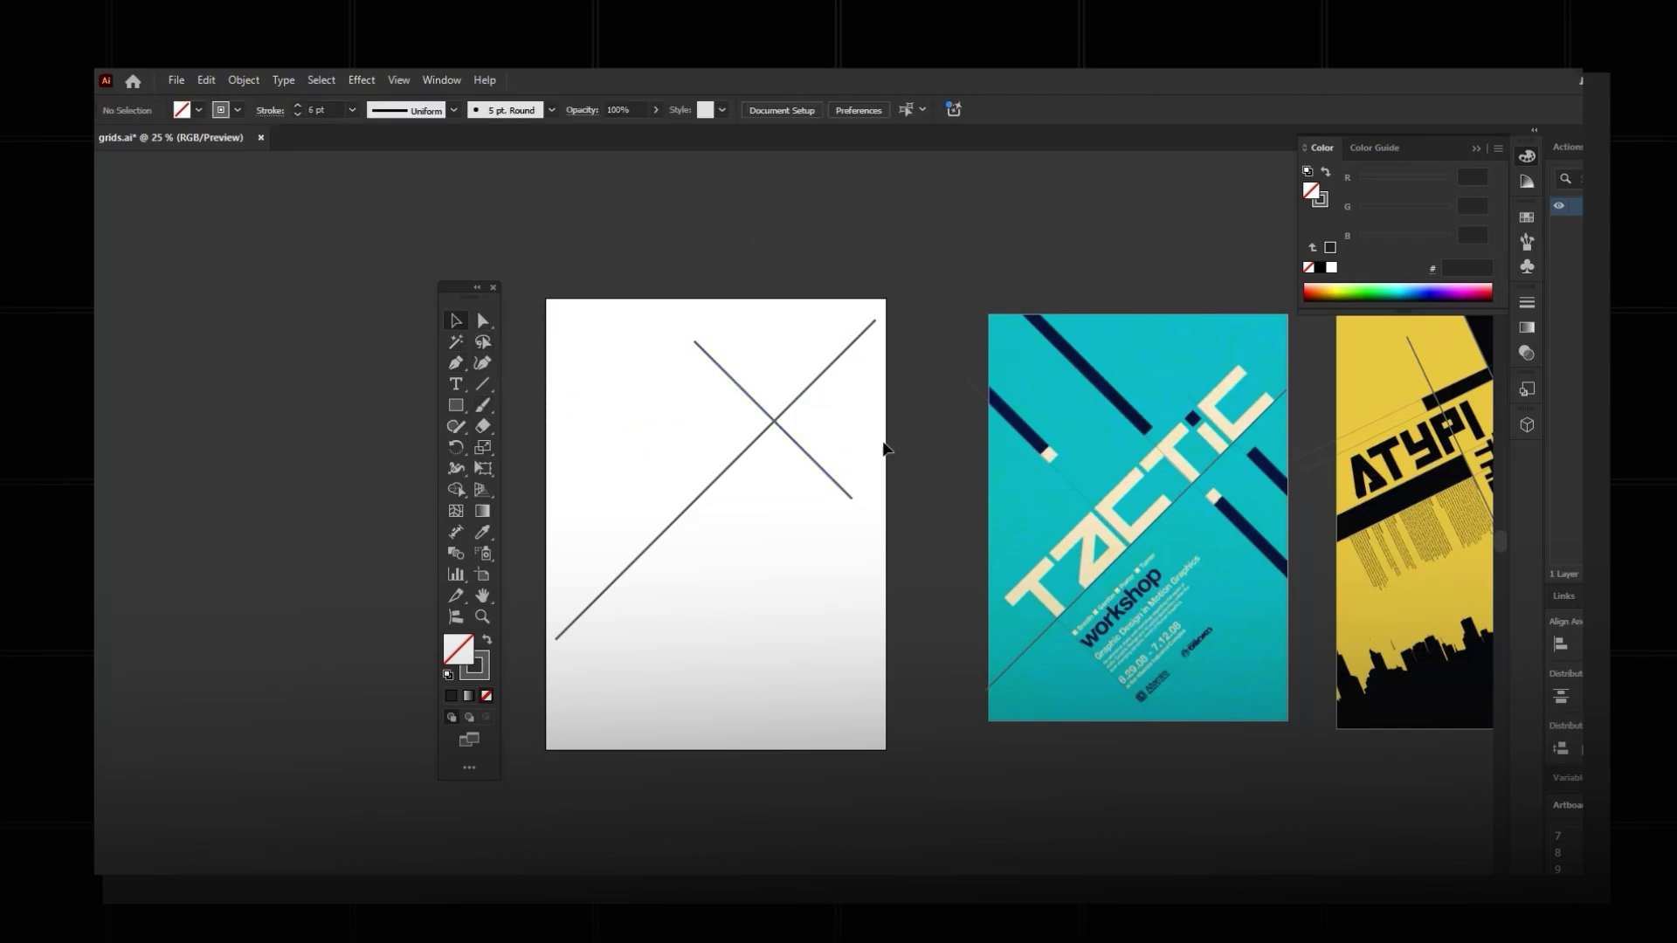
click(836, 486)
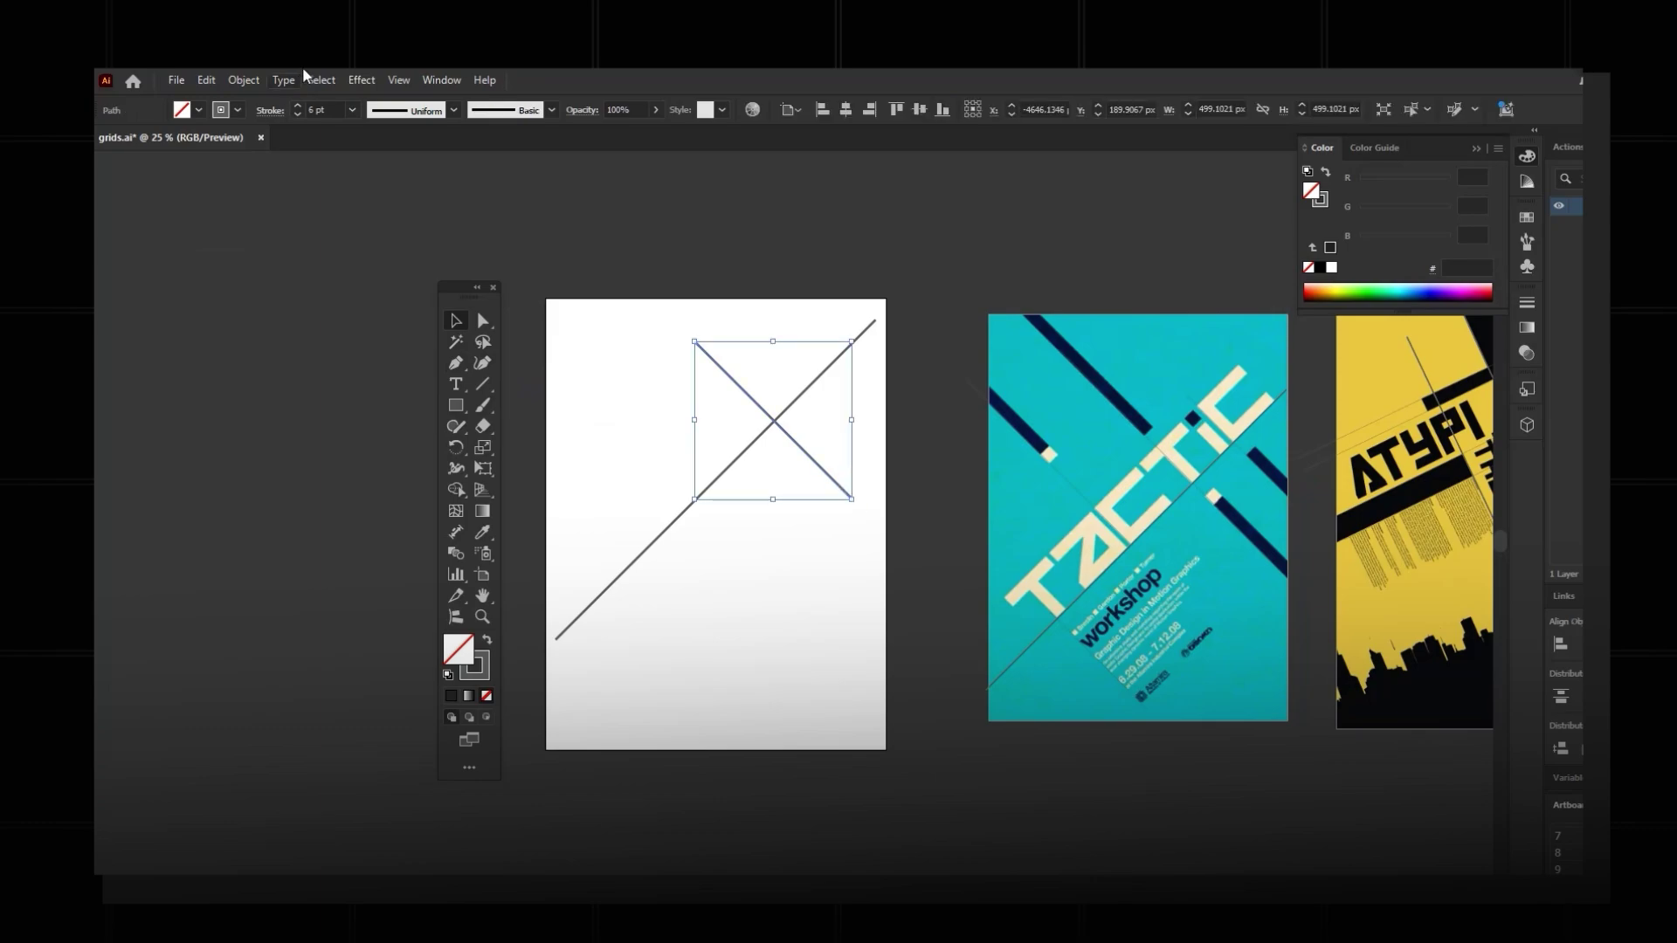
Thin the crossing line's stroke to 0.75 pt.
click(301, 113)
click(300, 113)
click(300, 113)
click(783, 159)
drag(867, 449, 751, 539)
click(301, 113)
click(1068, 244)
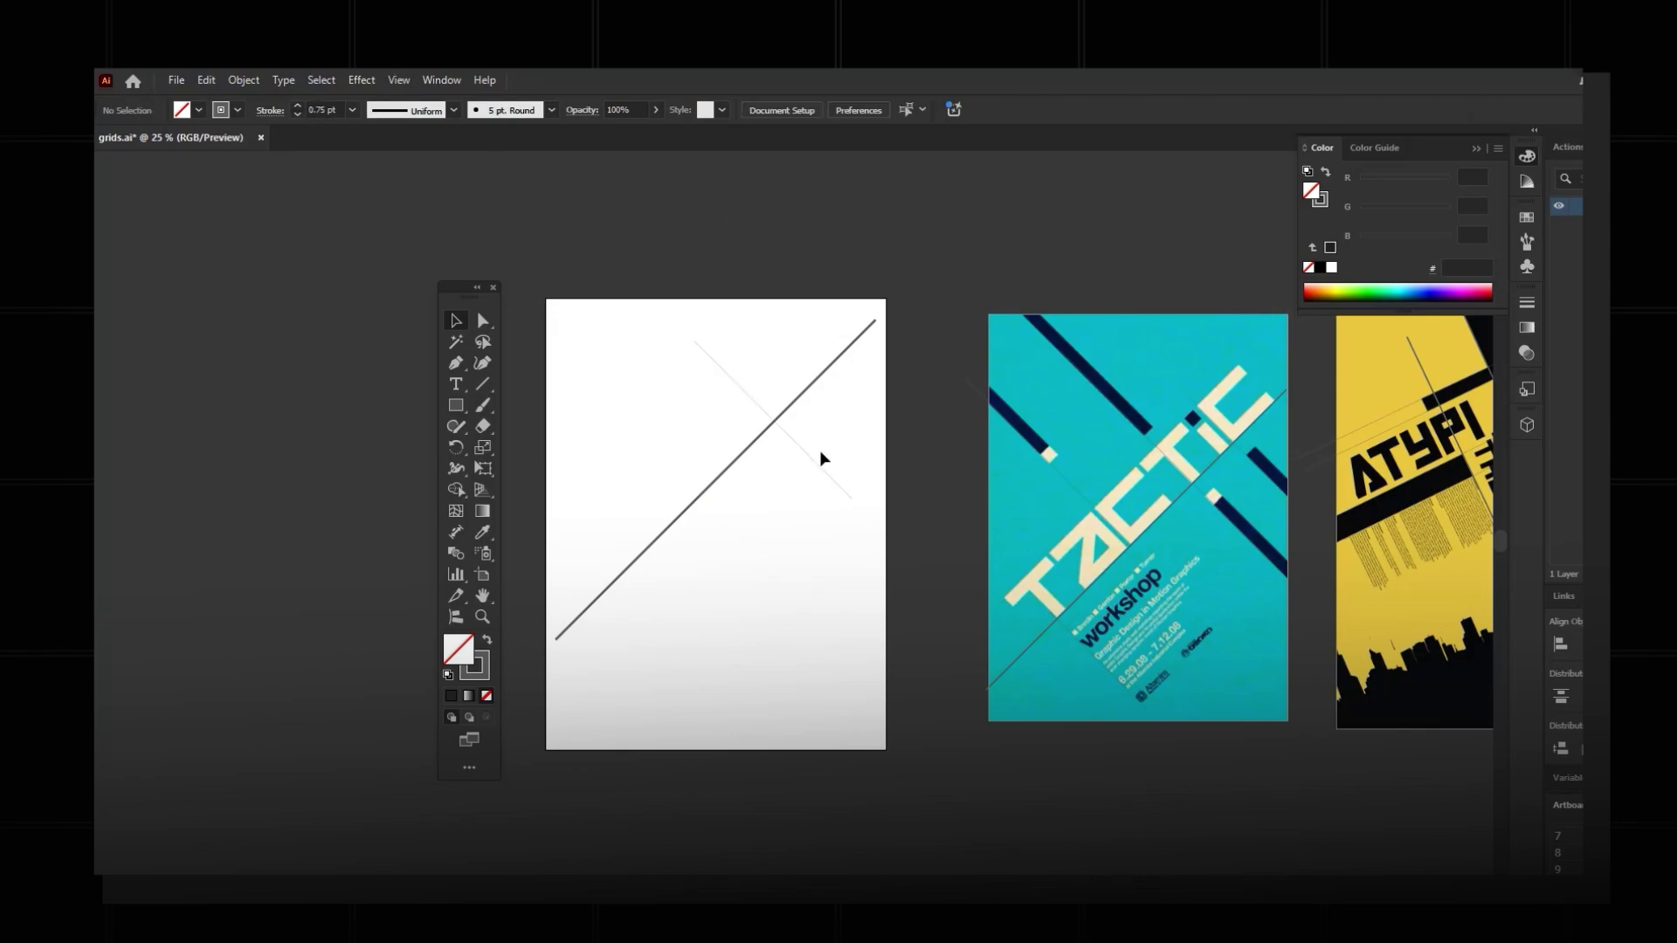
drag(821, 449, 806, 494)
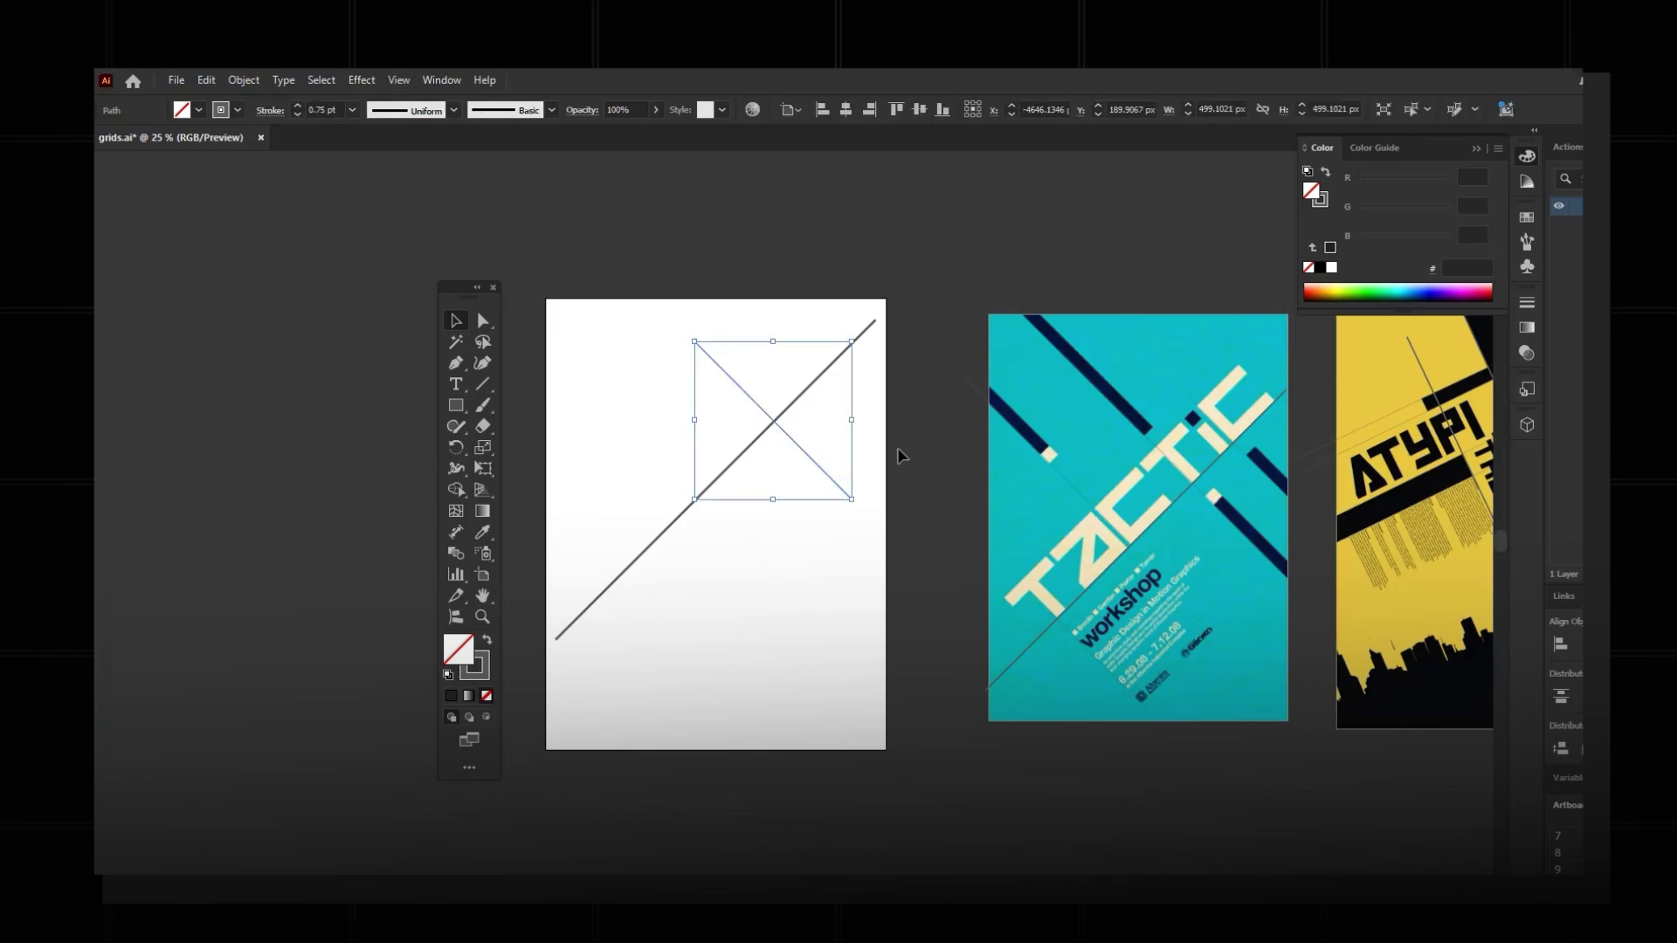
click(901, 455)
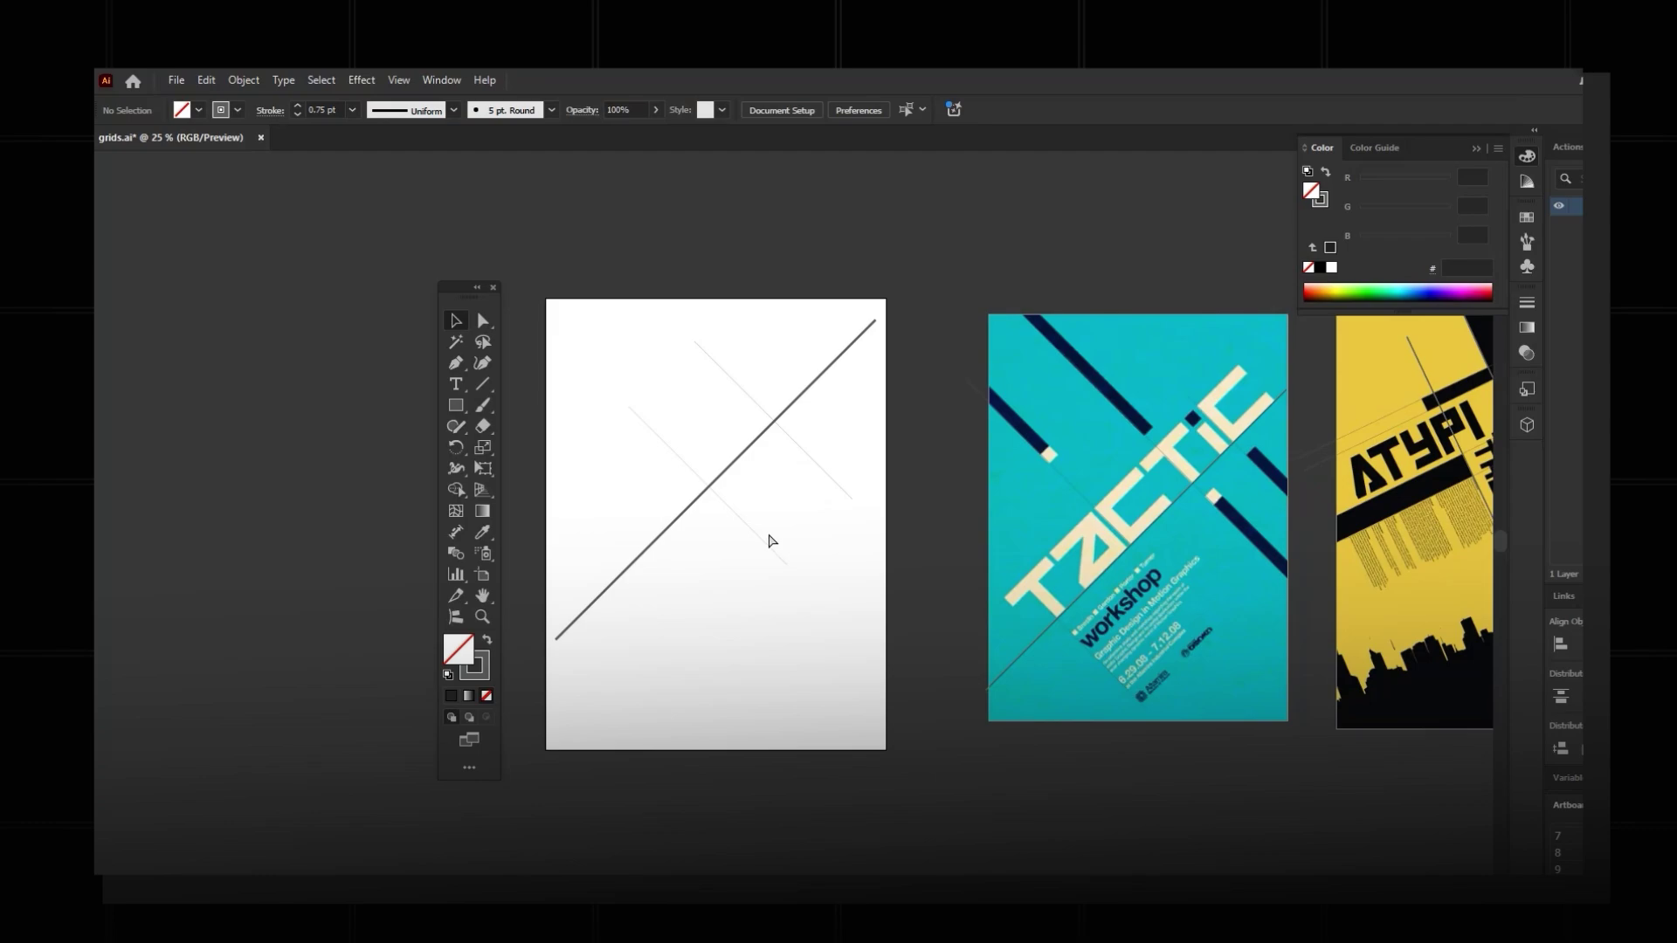
Alt-drag a parallel copy of the thin line down and to the left.
click(830, 479)
drag(831, 479, 683, 622)
click(849, 280)
click(802, 830)
Scroll and zoom out to review all the finished grid artboards.
scroll(794, 788, down, 2)
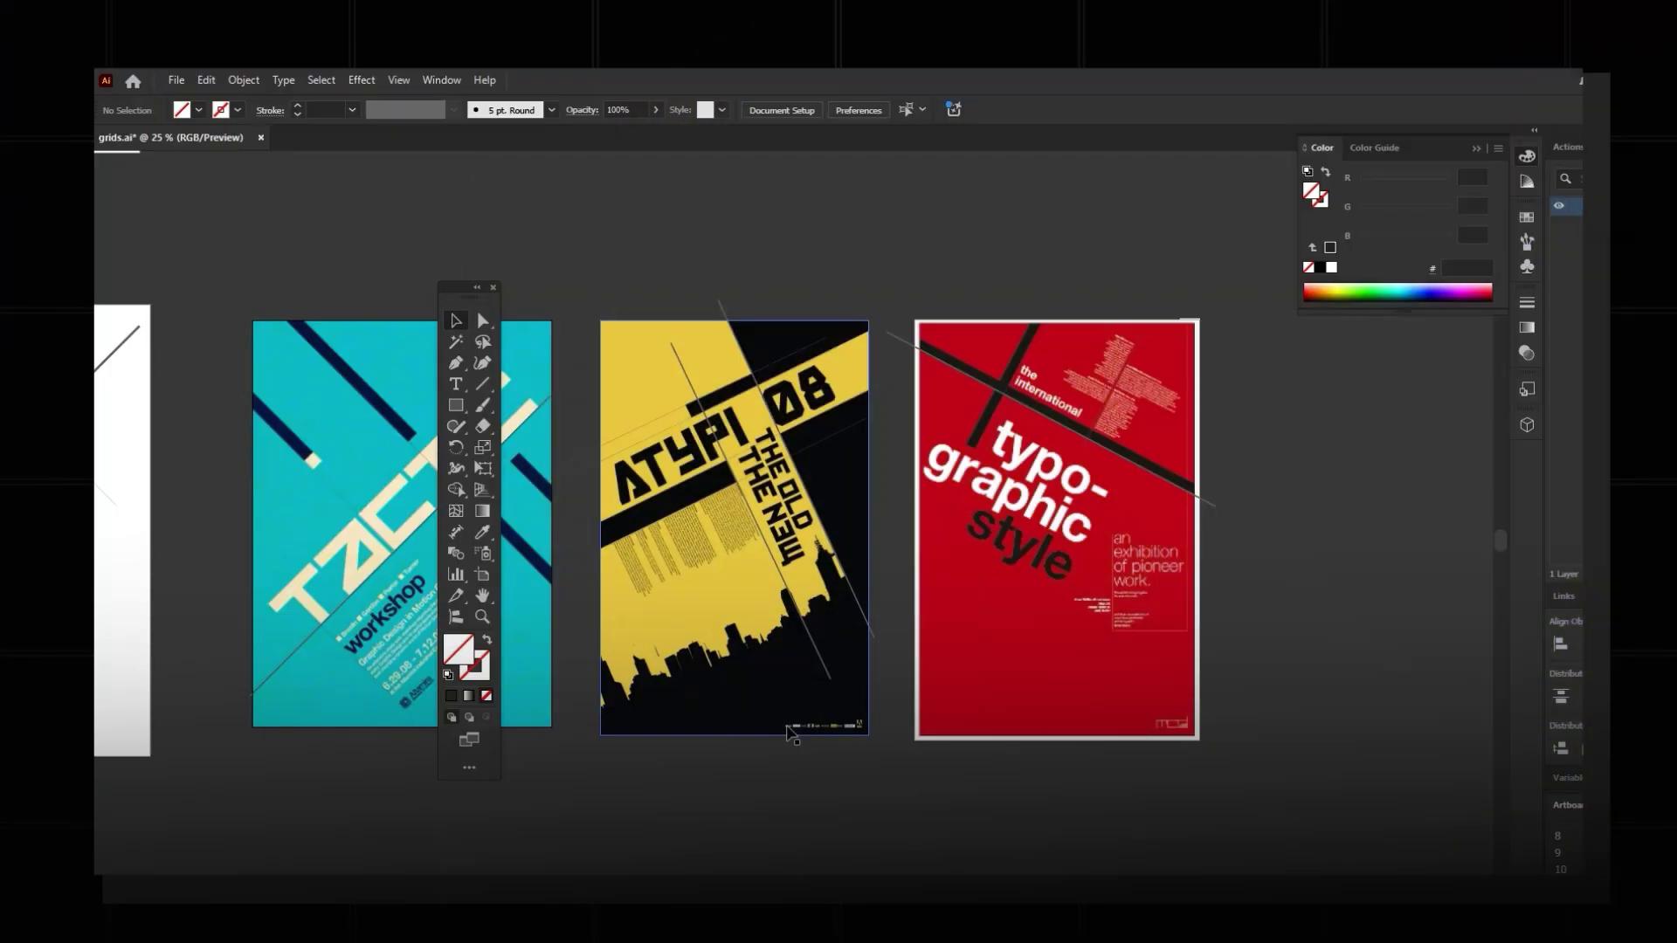
scroll(961, 699, right, 5)
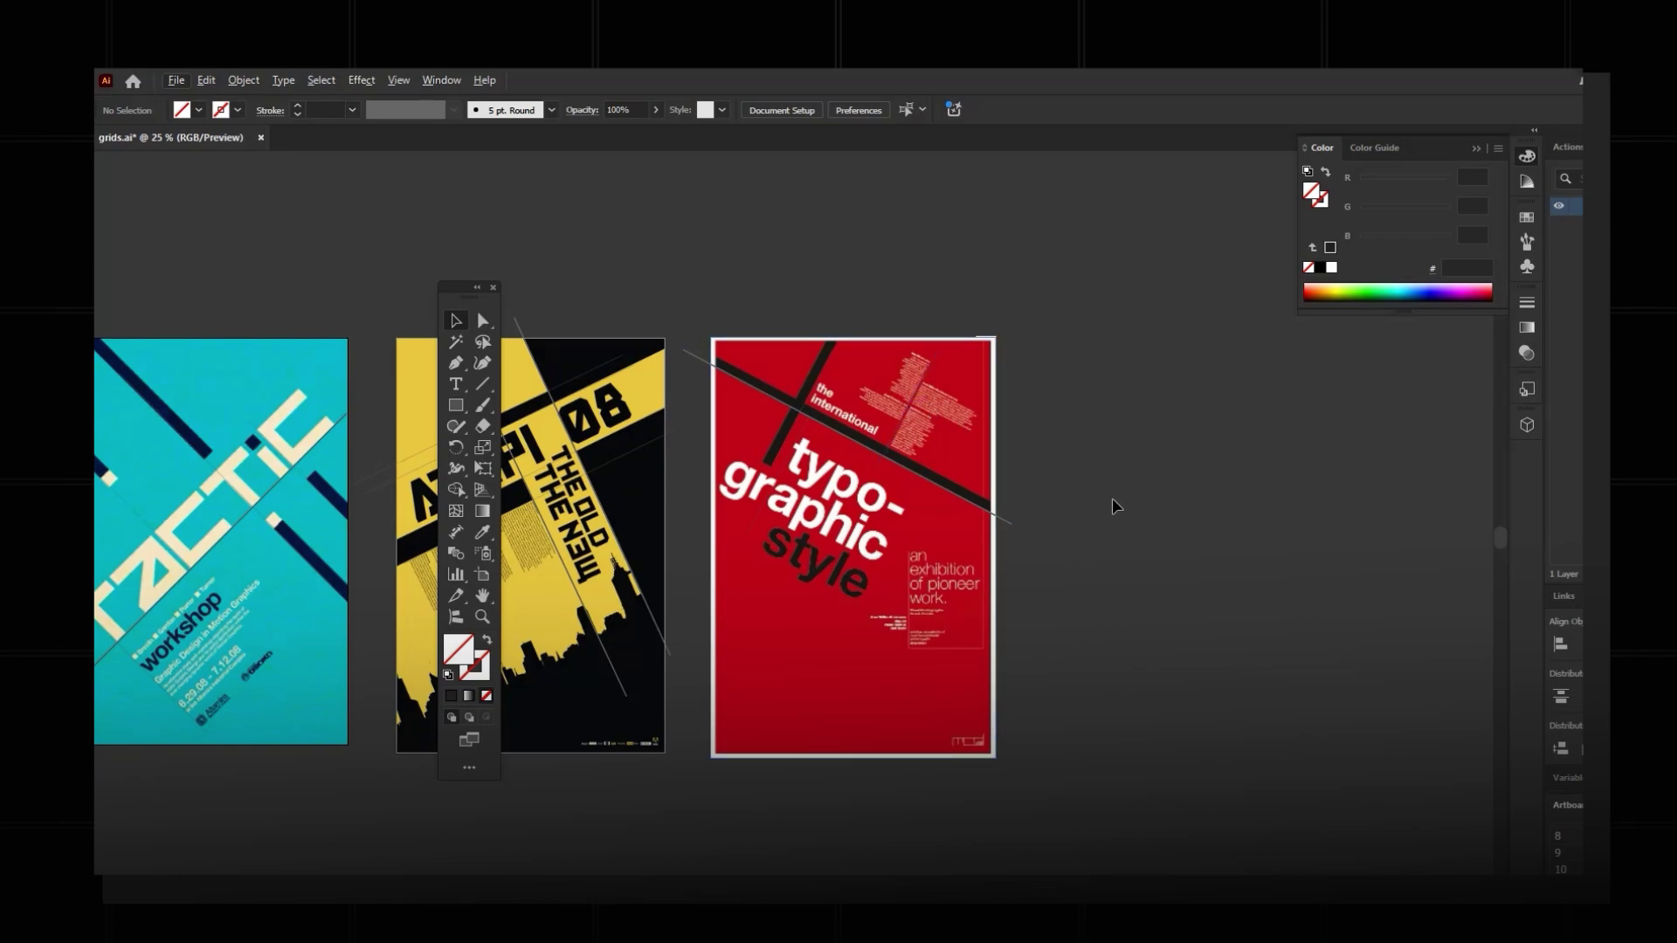
key(ctrl+minus)
scroll(768, 606, up, 1)
scroll(790, 629, up, 6)
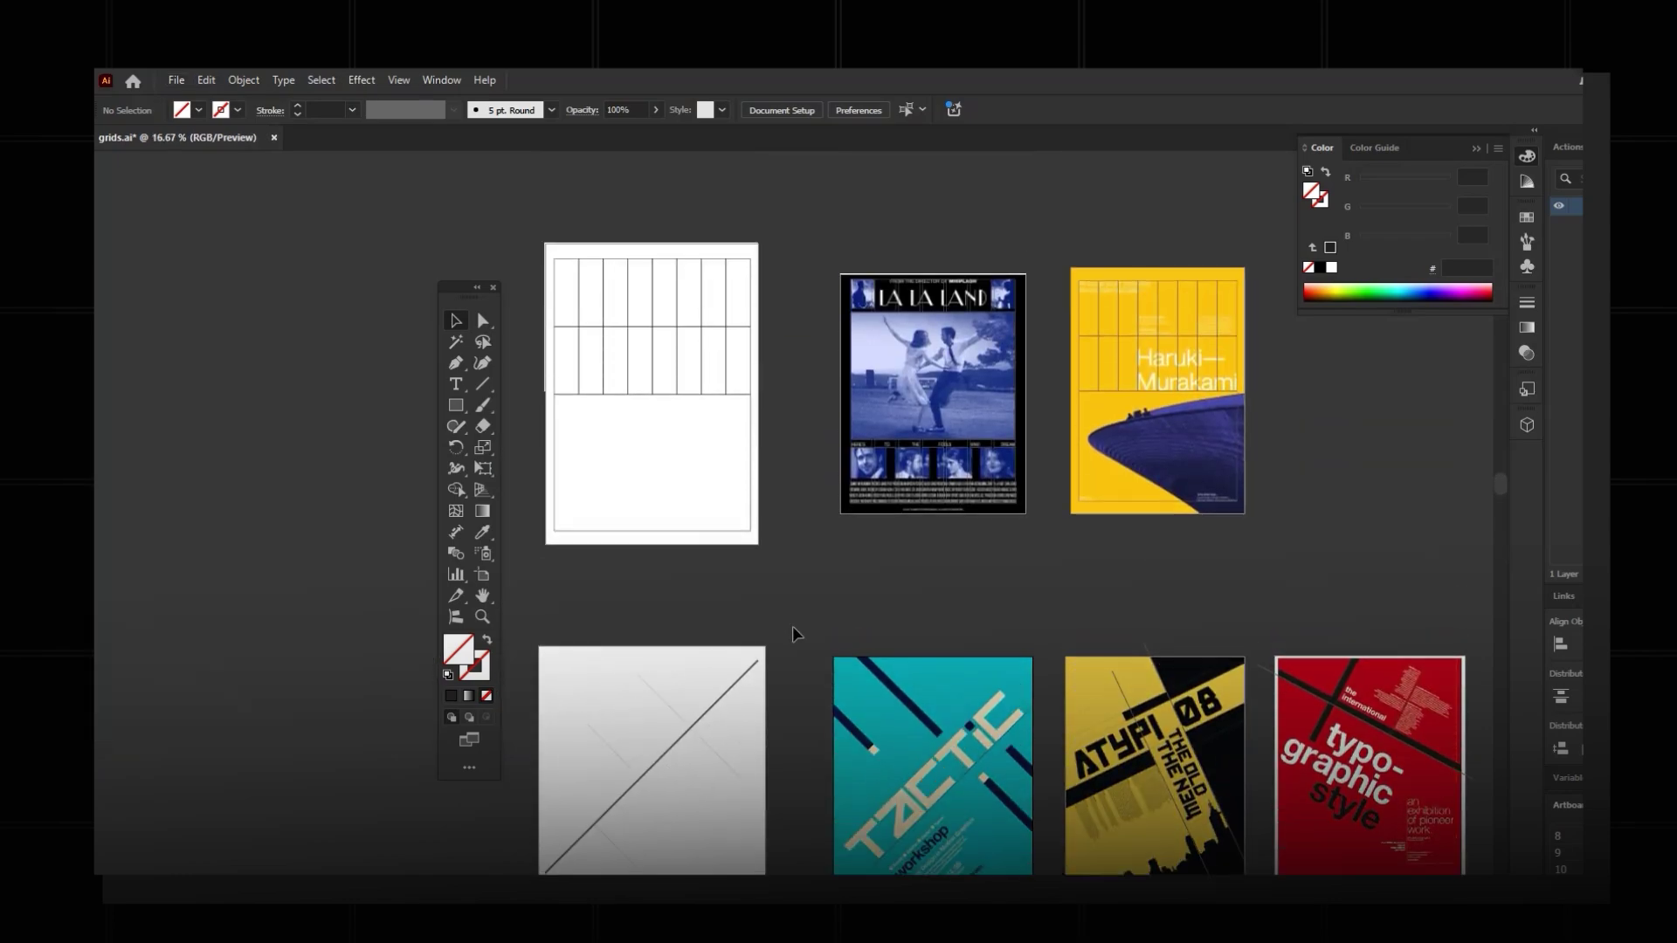
scroll(793, 633, up, 5)
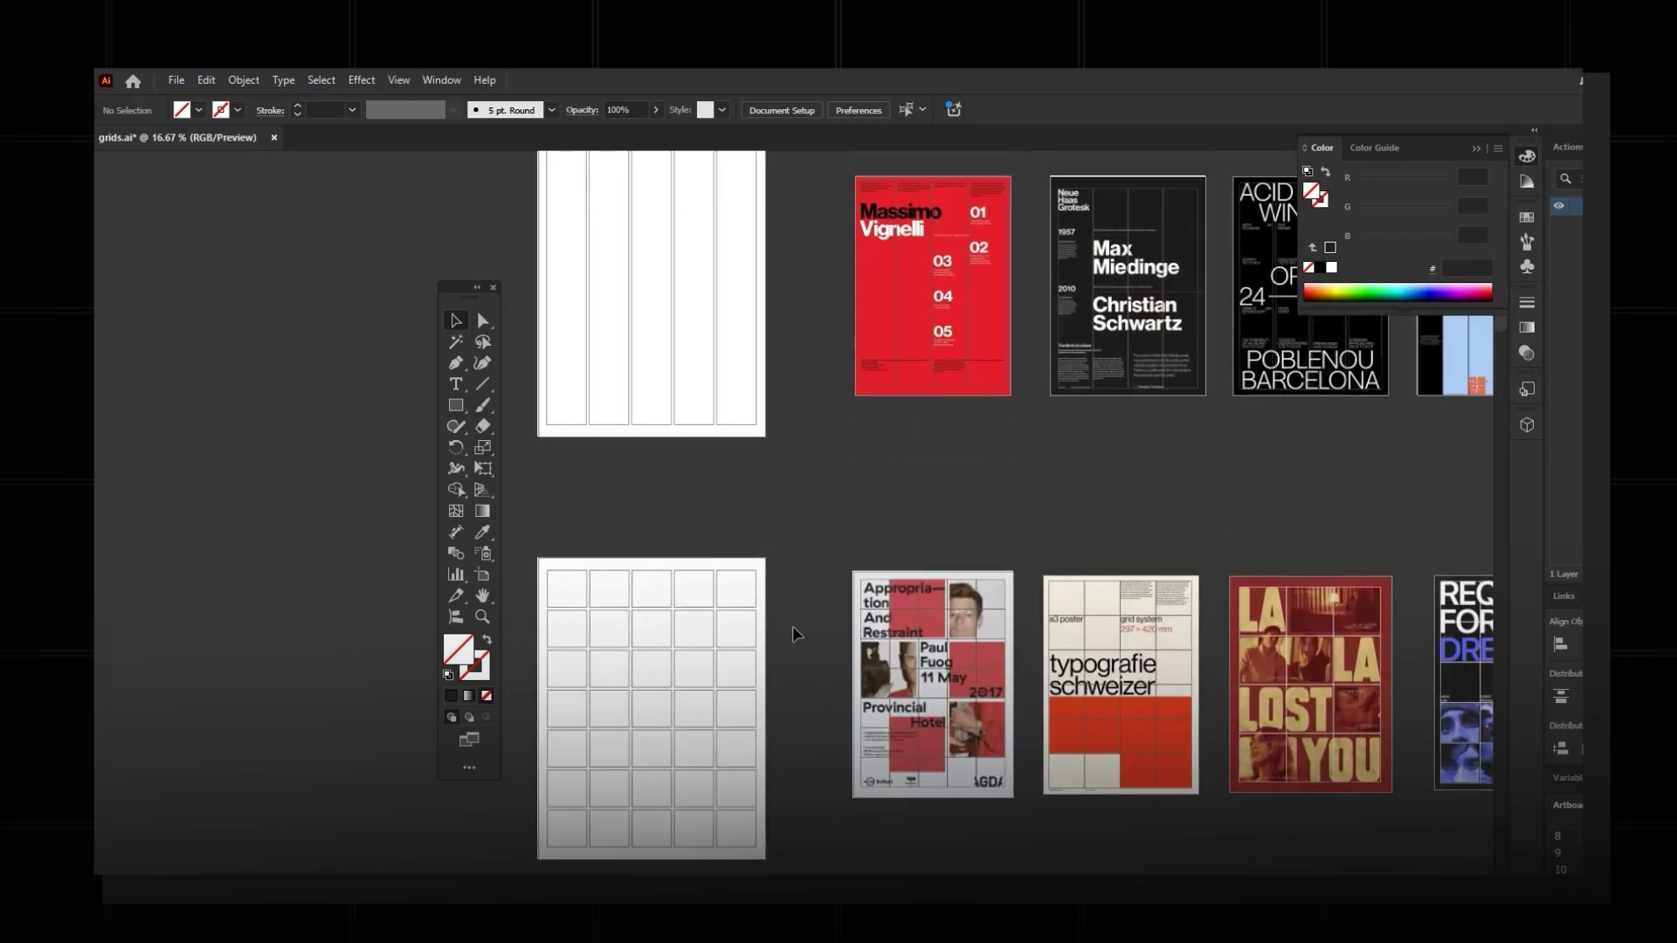
scroll(781, 769, down, 3)
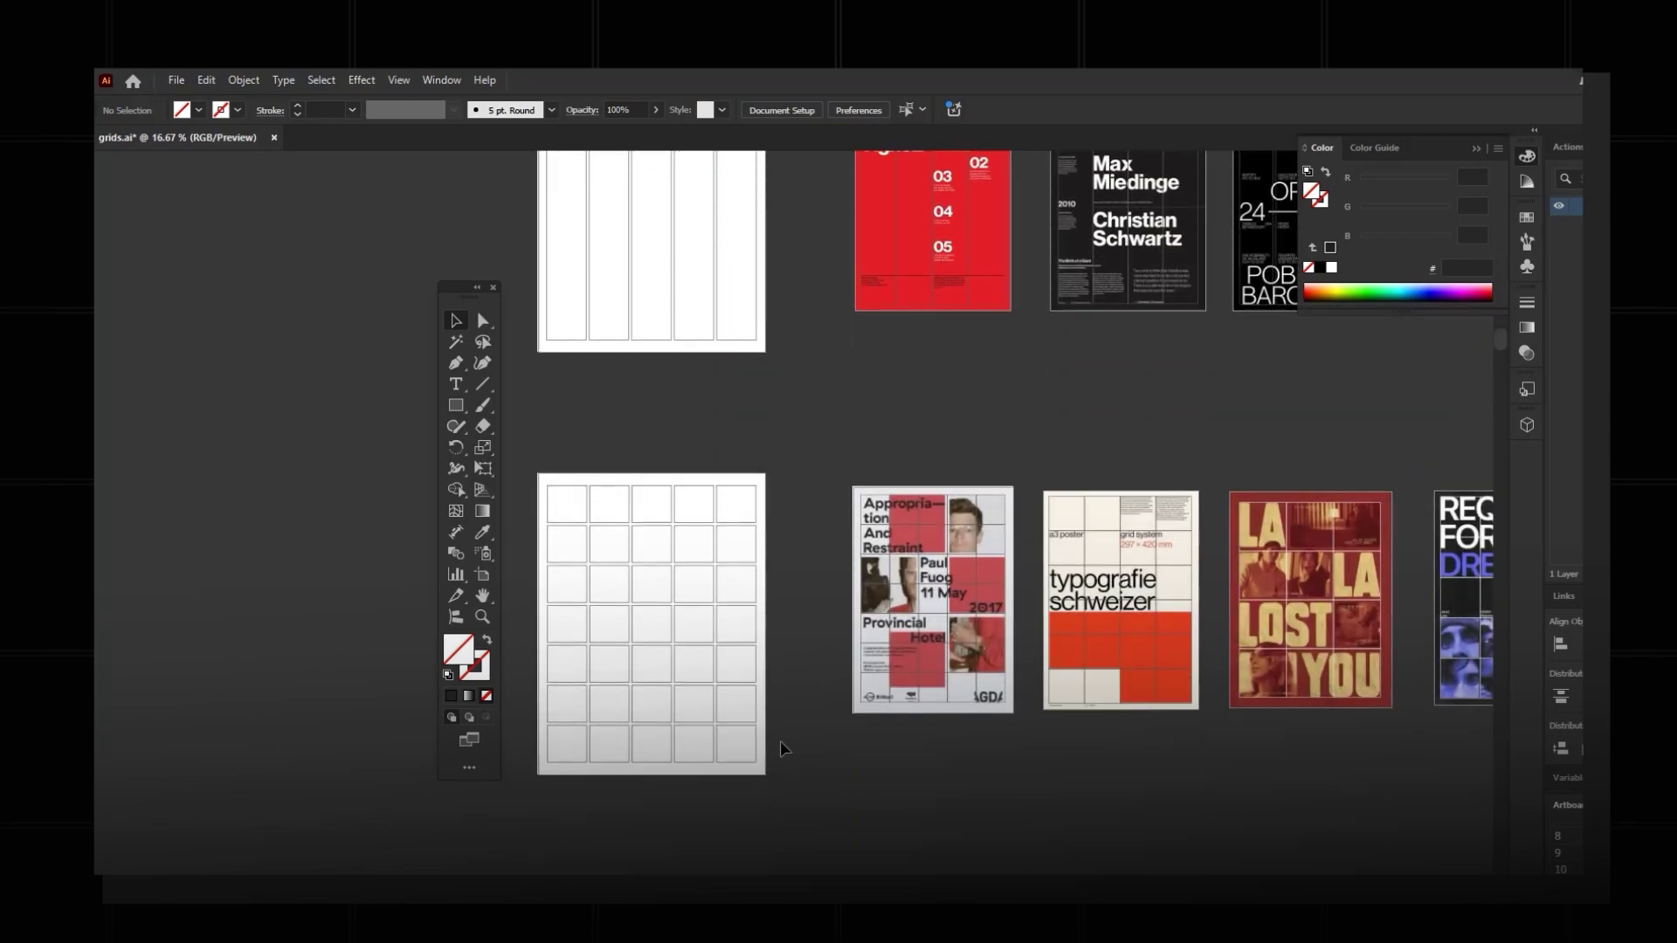
scroll(784, 749, down, 3)
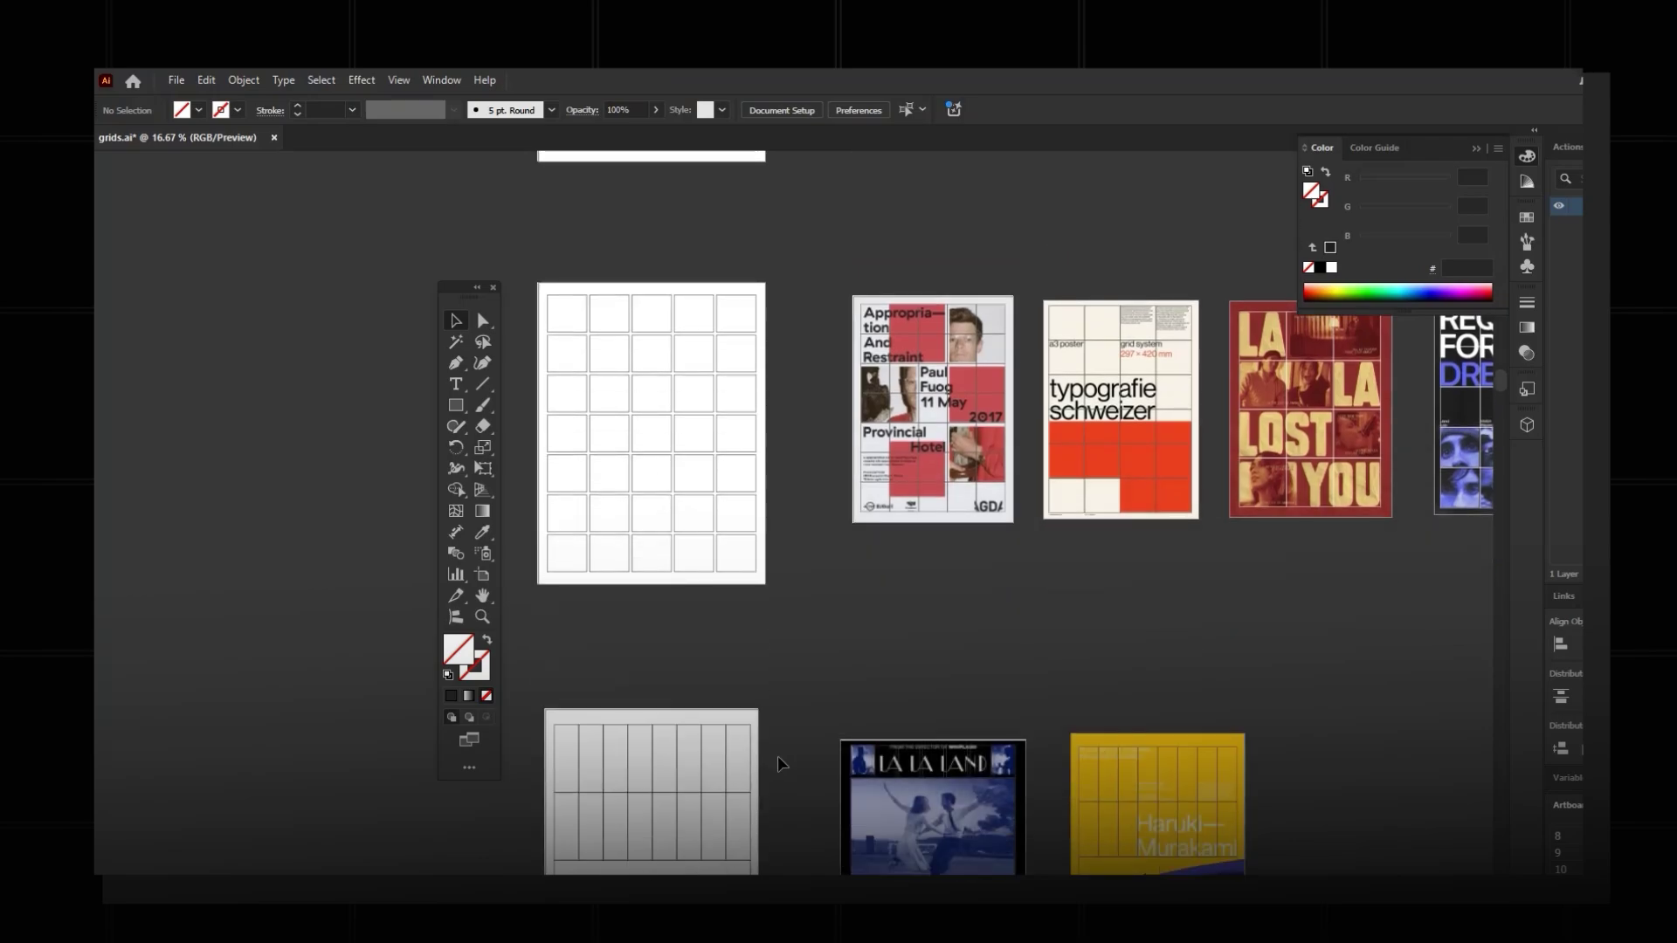
scroll(805, 794, down, 3)
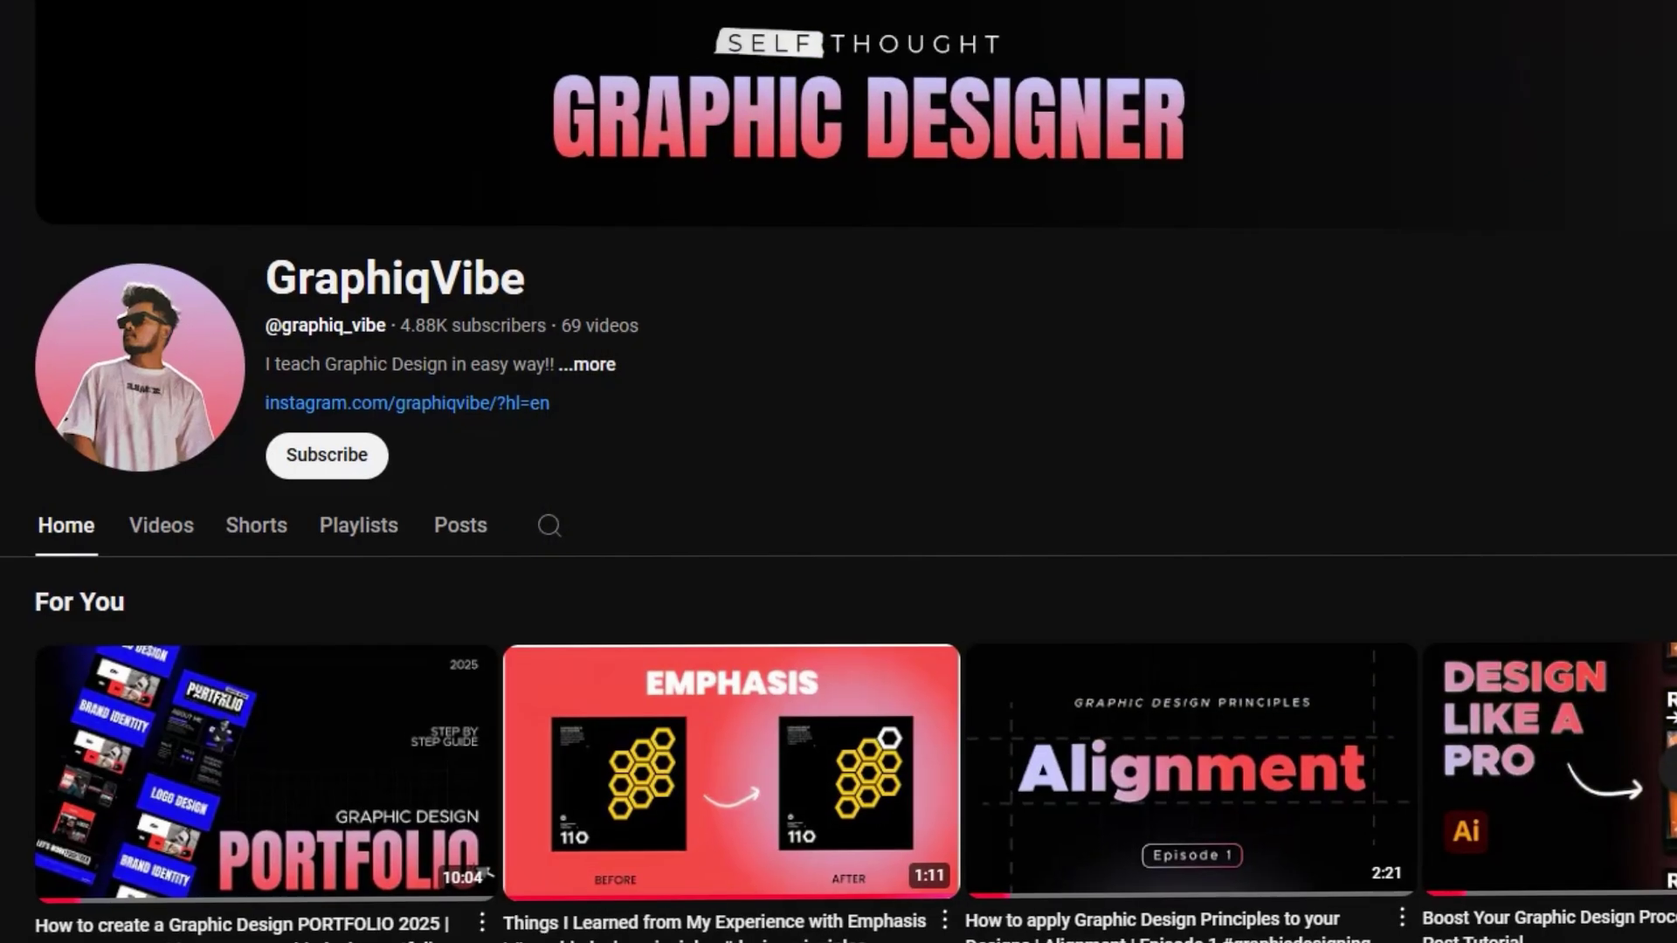
Subscribe to the design YouTube channel with All notifications turned on.
click(319, 455)
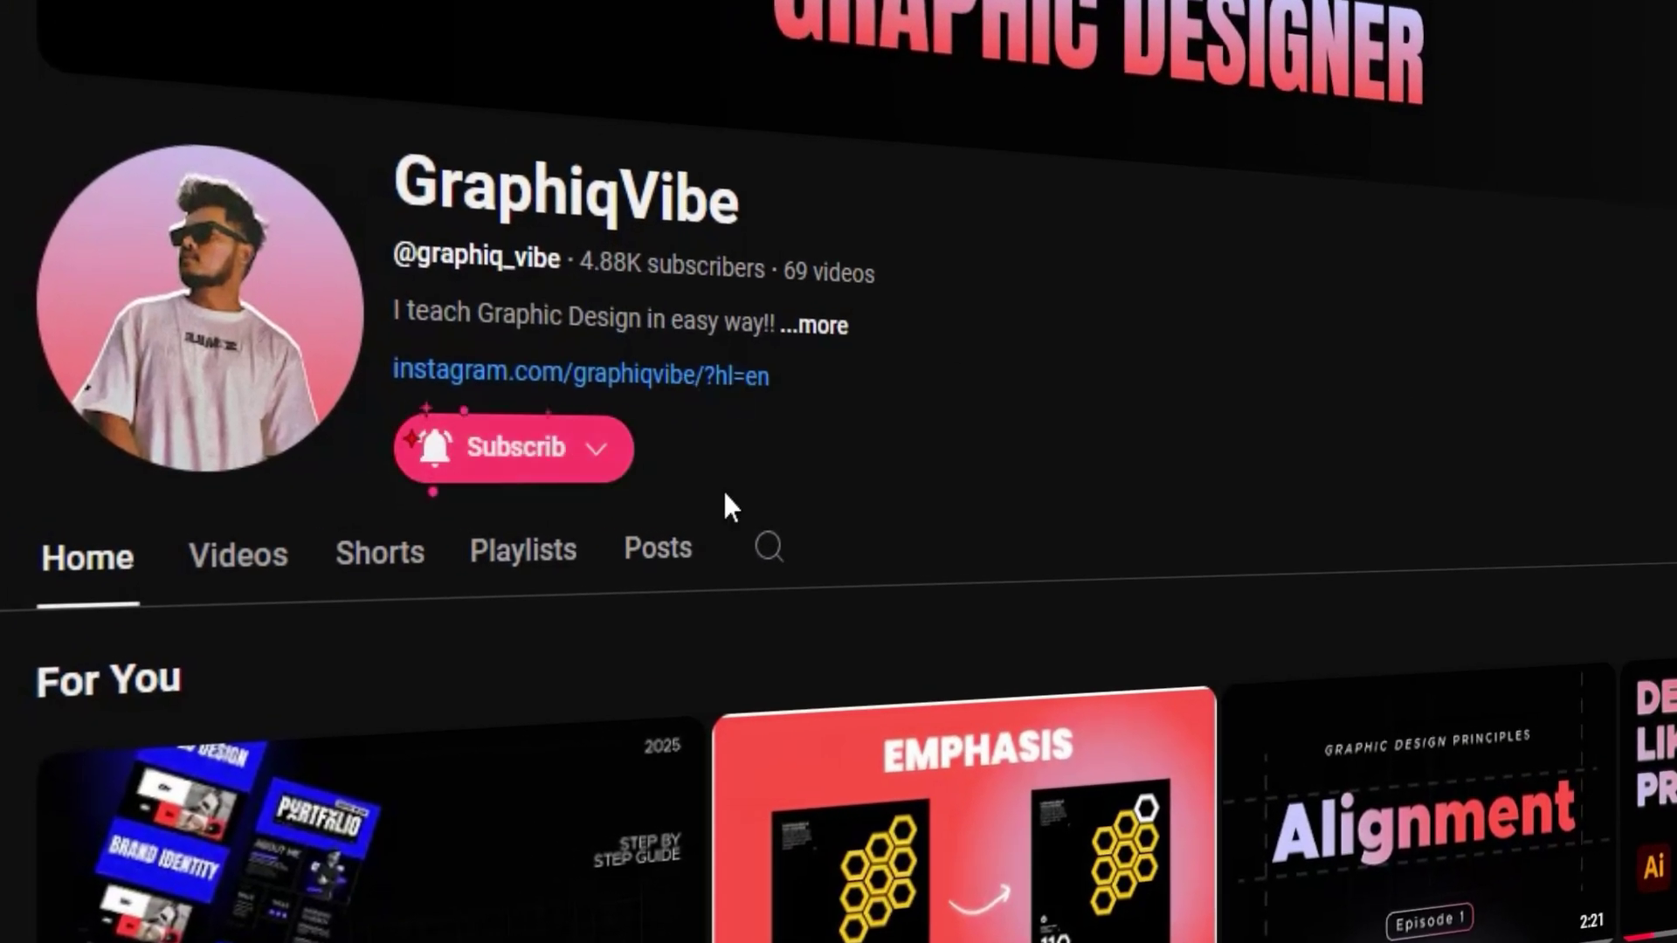
click(441, 468)
click(573, 542)
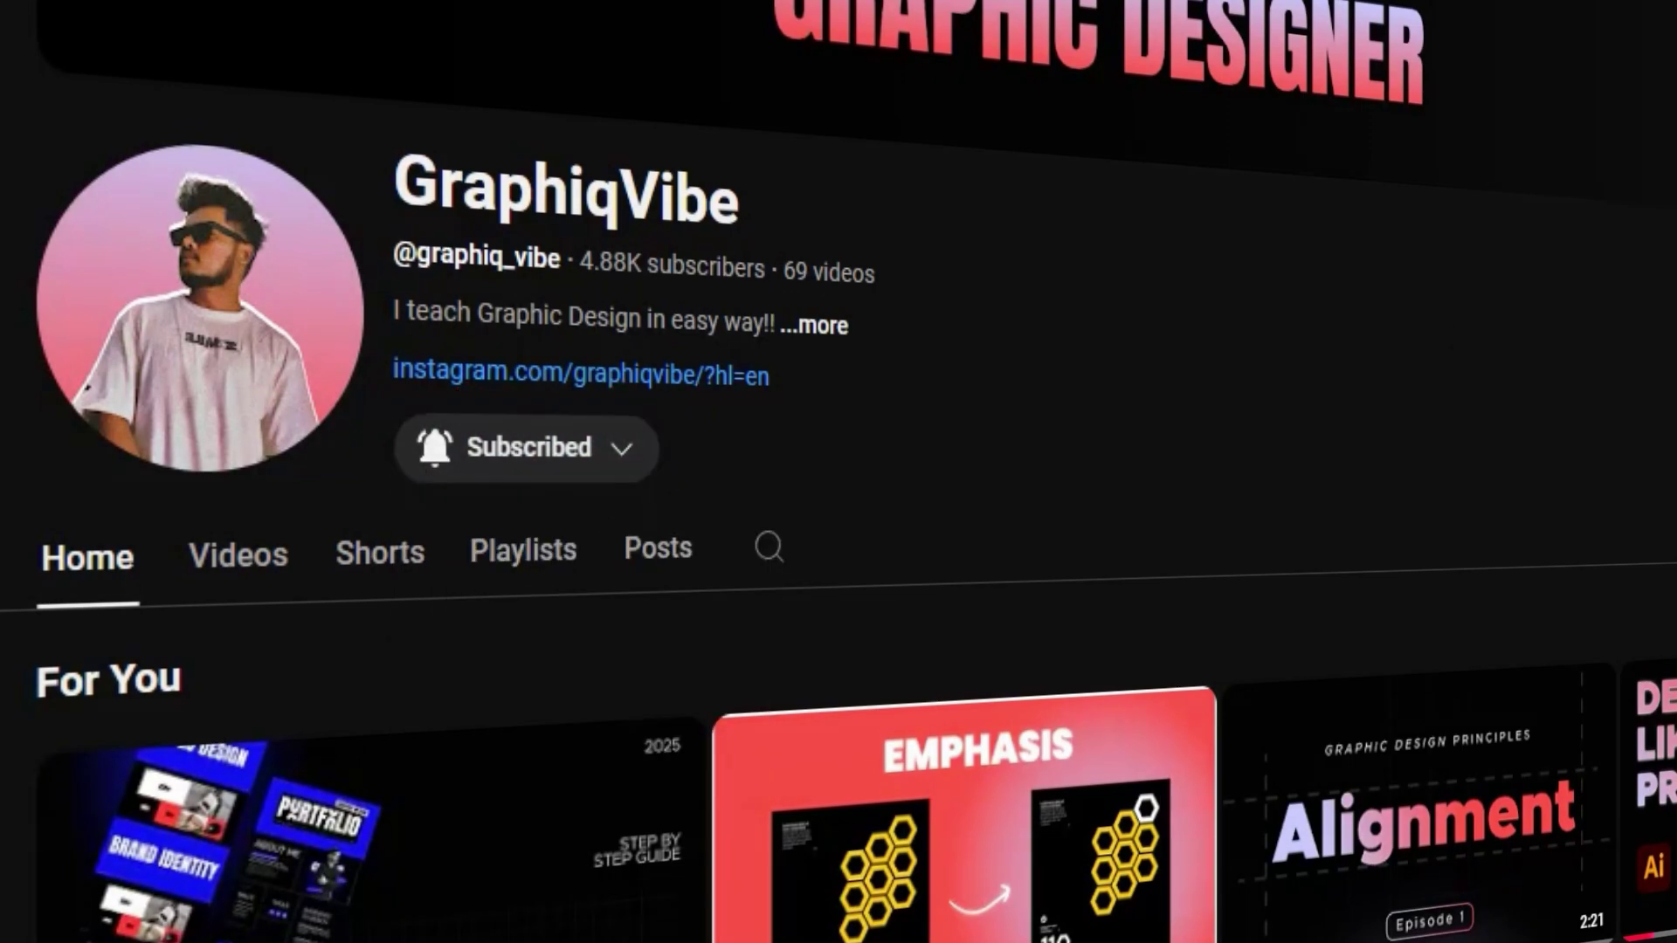